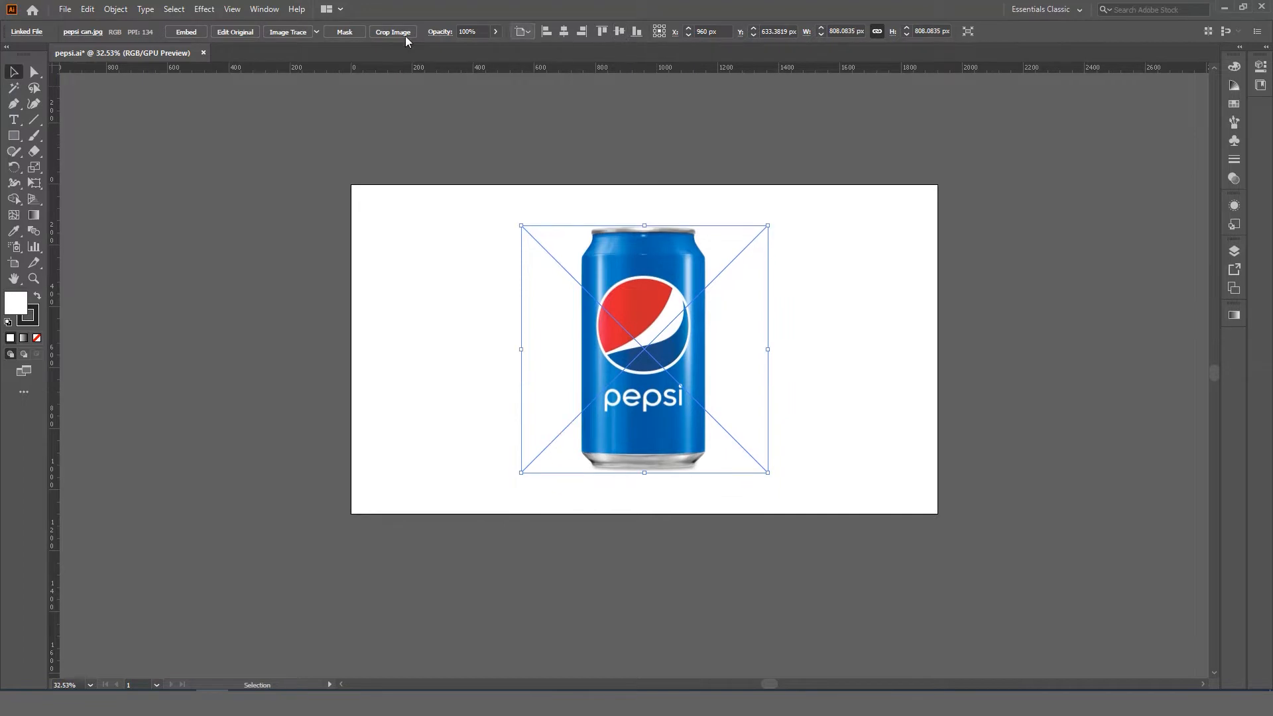
- Show the document's layers, expand Layer 1 and lock the linked can image
click(264, 8)
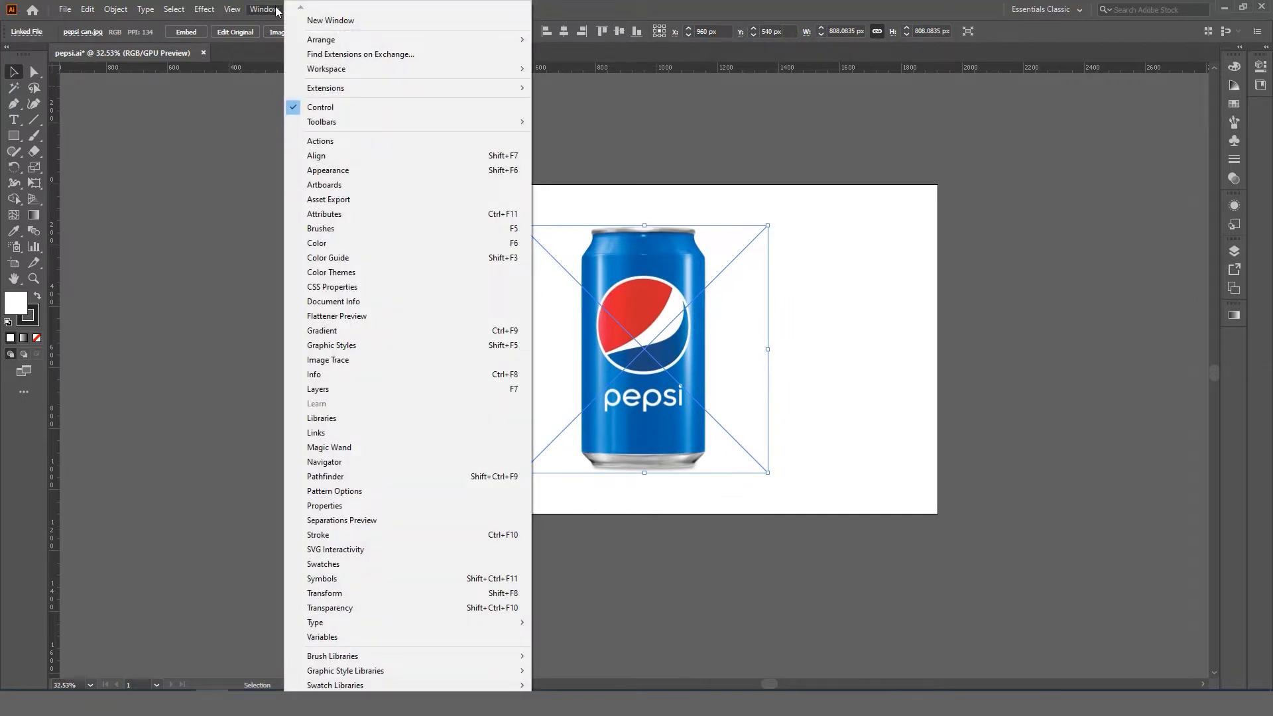
click(345, 389)
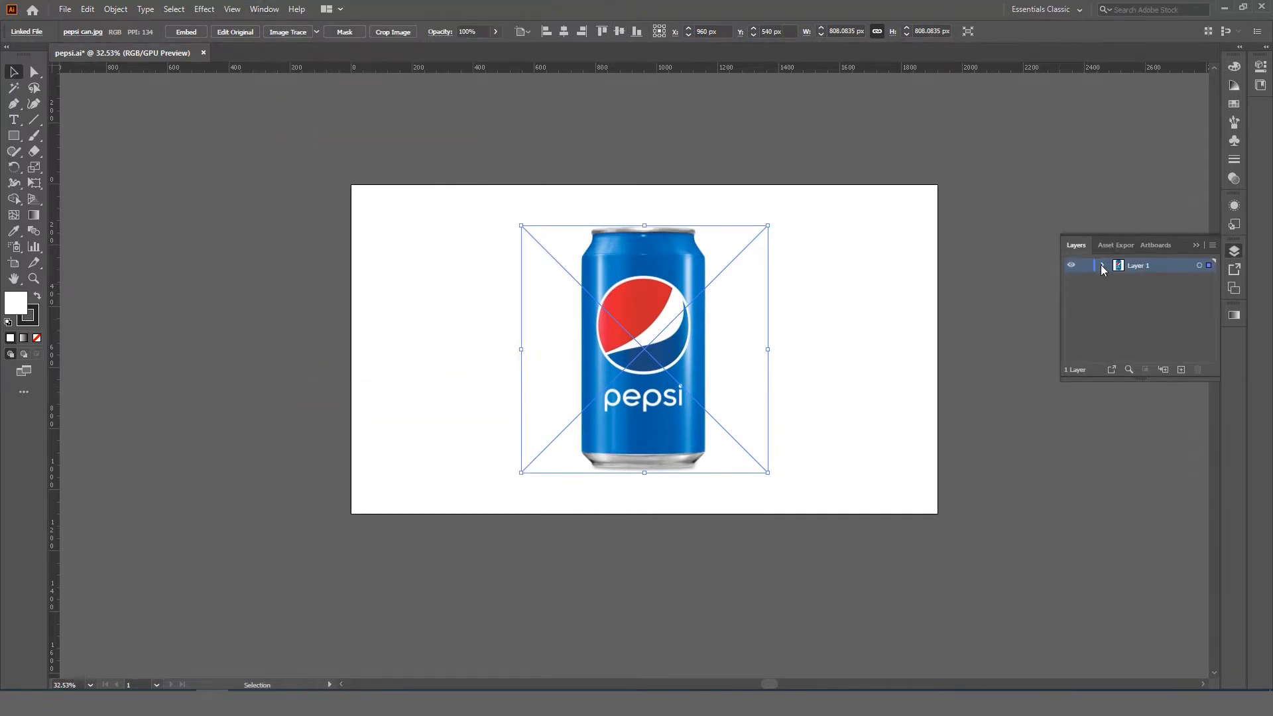
click(1084, 279)
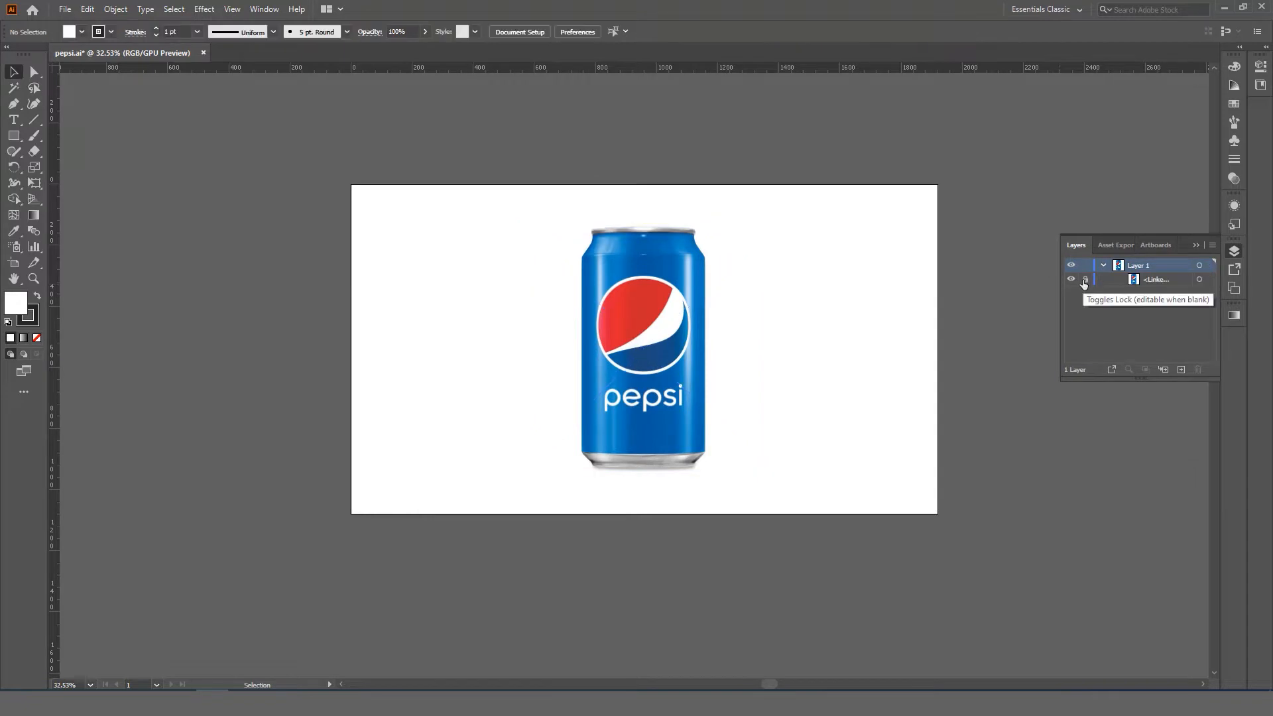
- Place a vertical guide through the can's centre and trace the rim's upper edge from it to the rim's left end with the Pen tool
key(z)
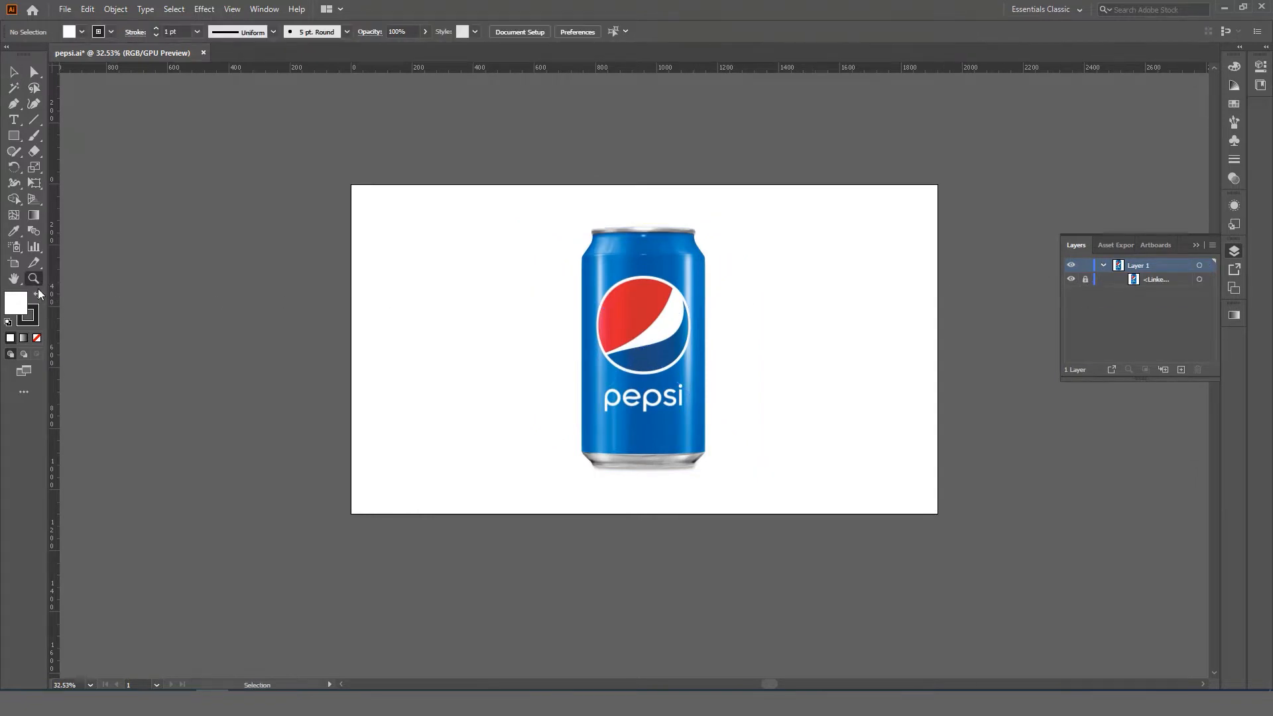
click(581, 271)
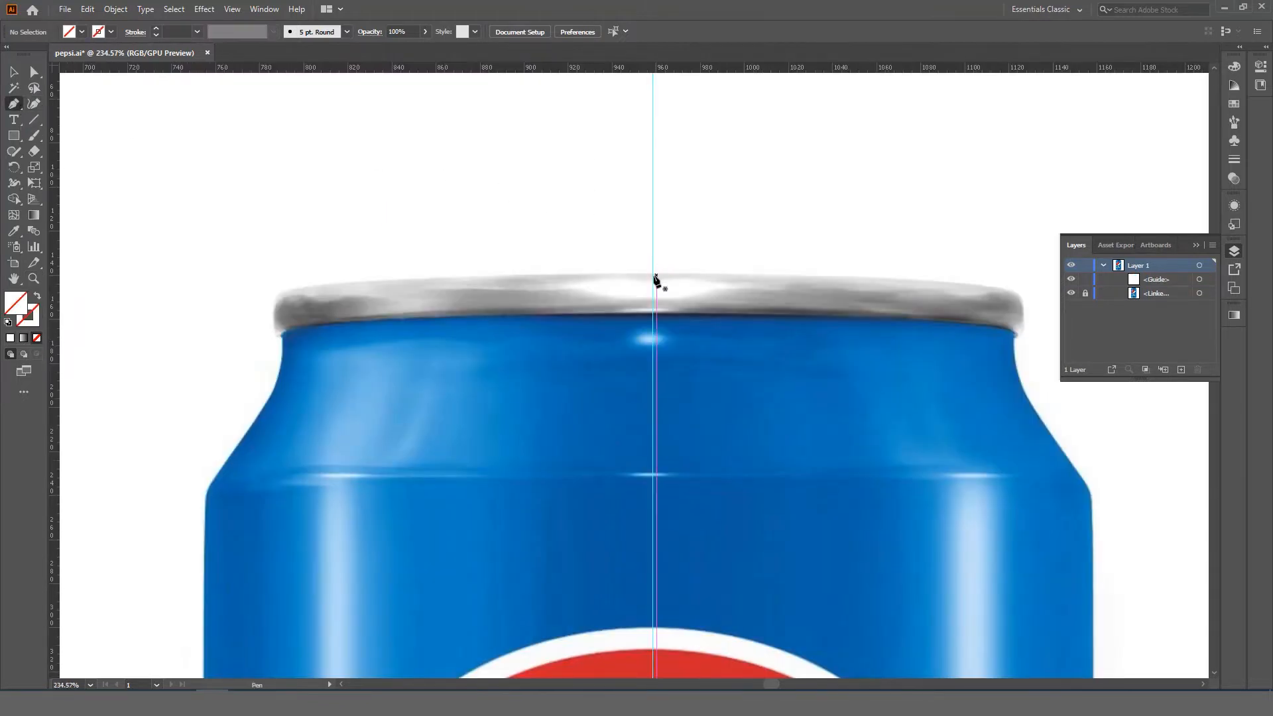
click(652, 272)
key(space)
drag(516, 274, 594, 274)
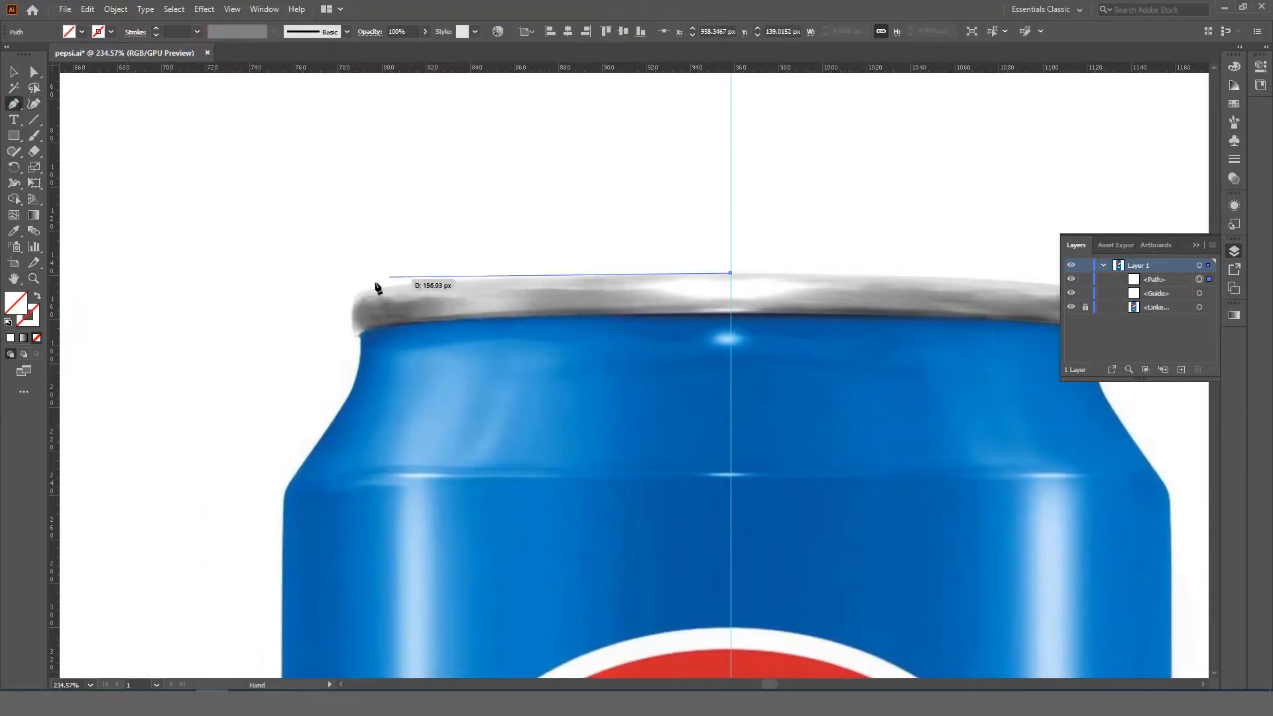
drag(353, 300, 366, 345)
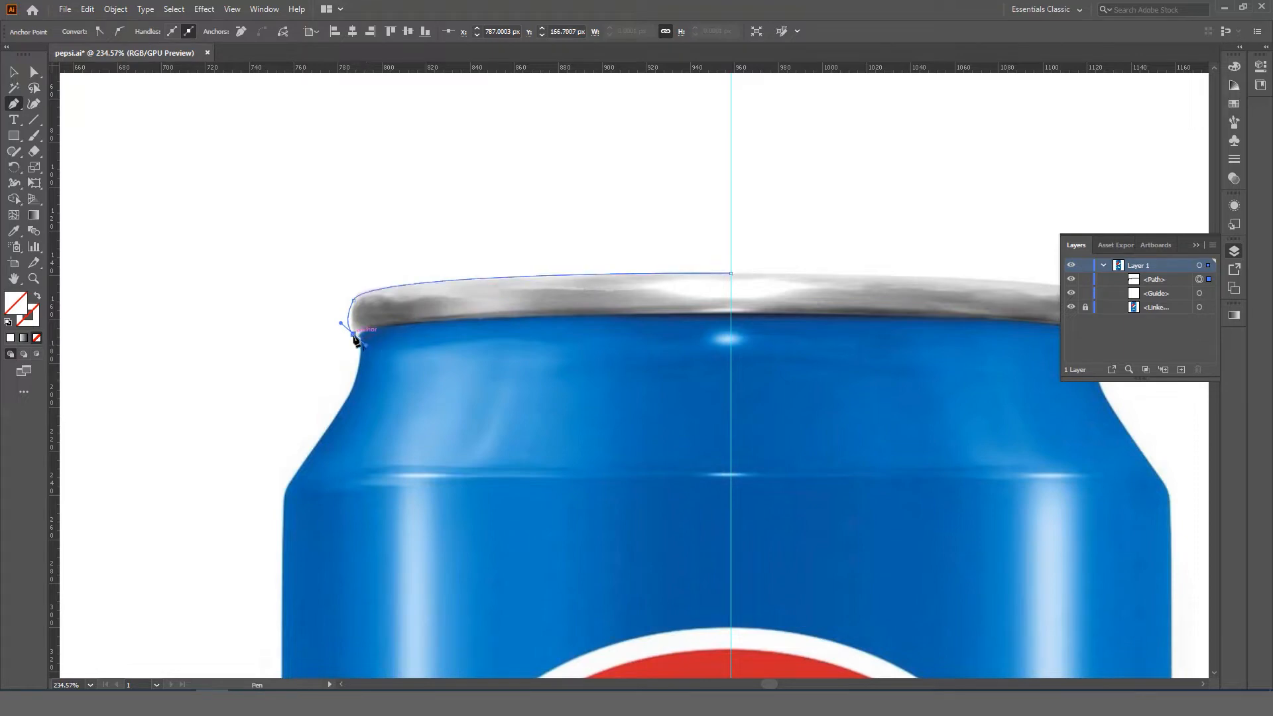
key(ctrl+z)
- Continue the path around the rim's rounded left end down to its lower corner
key(ctrl+plus)
key(ctrl+plus)
drag(782, 497, 355, 426)
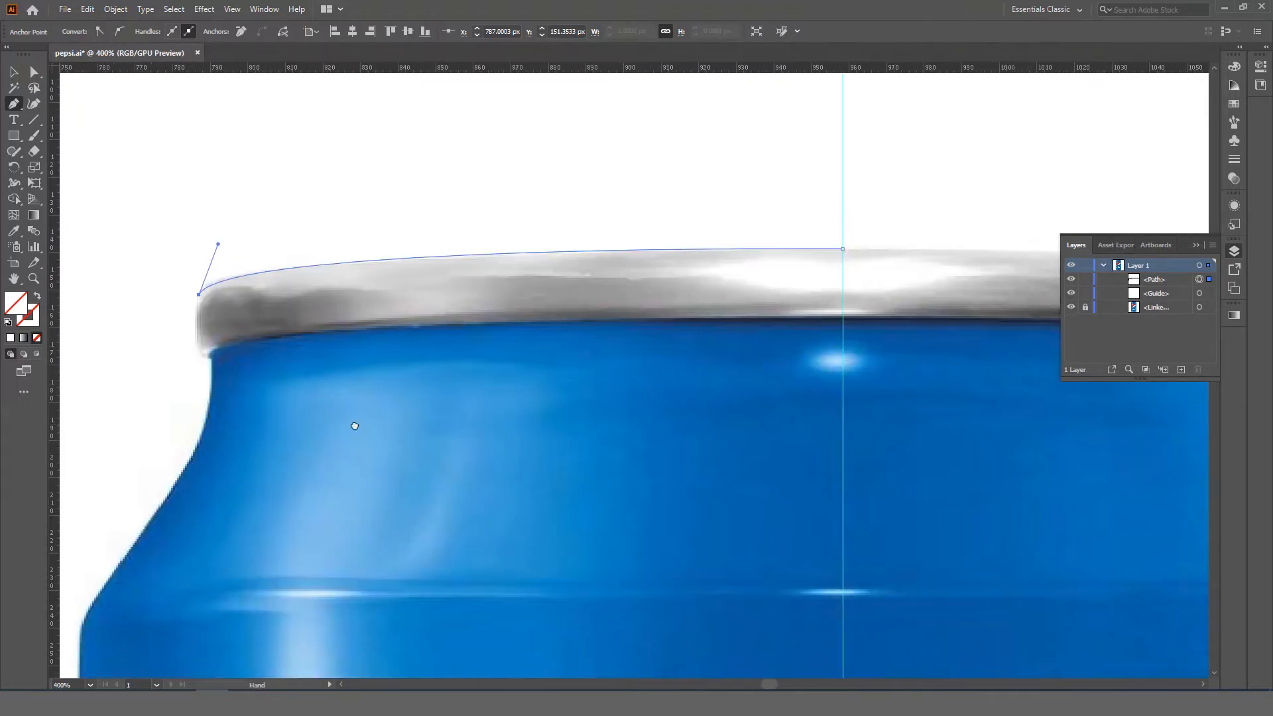
drag(206, 358, 254, 381)
click(205, 357)
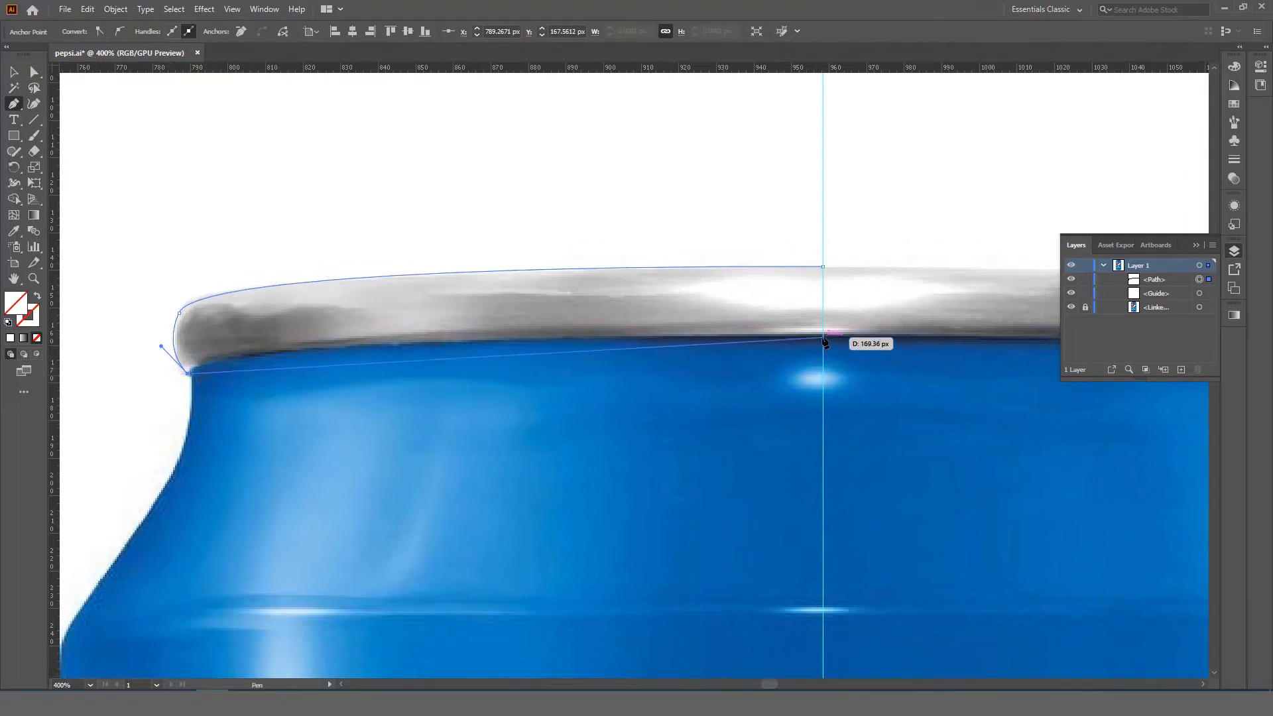
- Trace the rim's lower edge to the centre guide, adjust the curve handle to fit, and close the half-rim shape along the guide
drag(823, 337, 1100, 346)
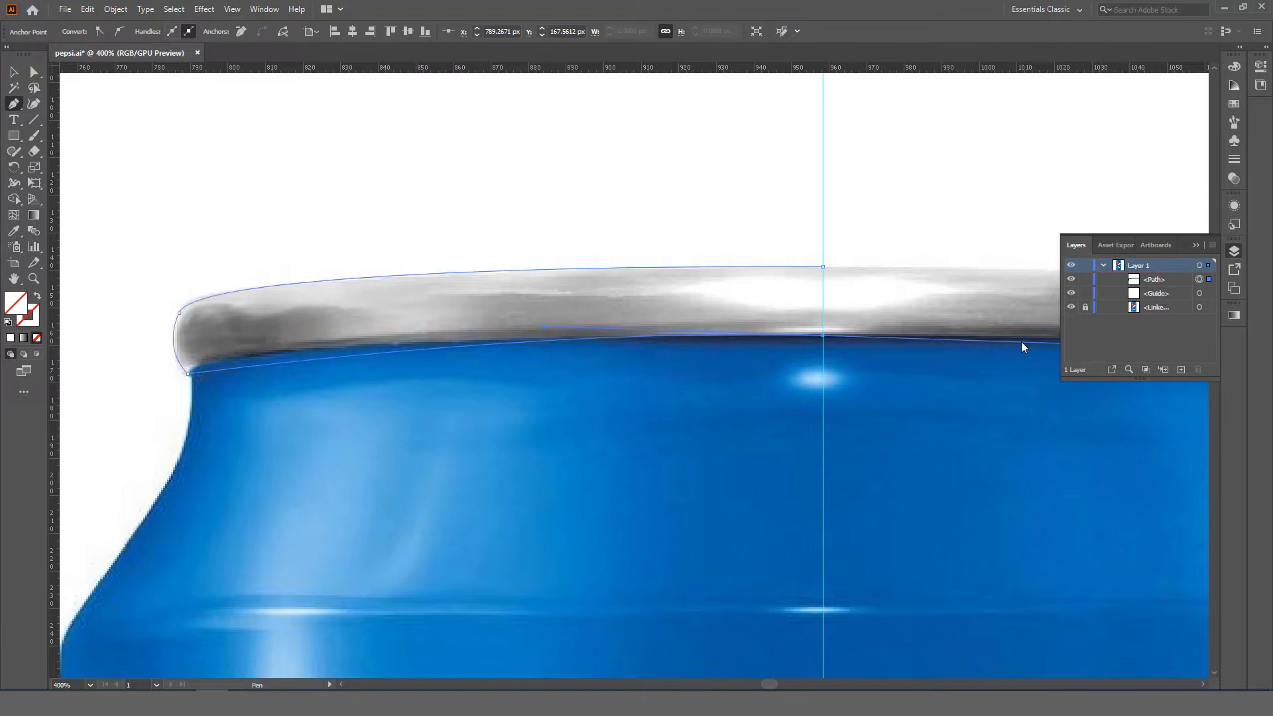
click(824, 338)
key(a)
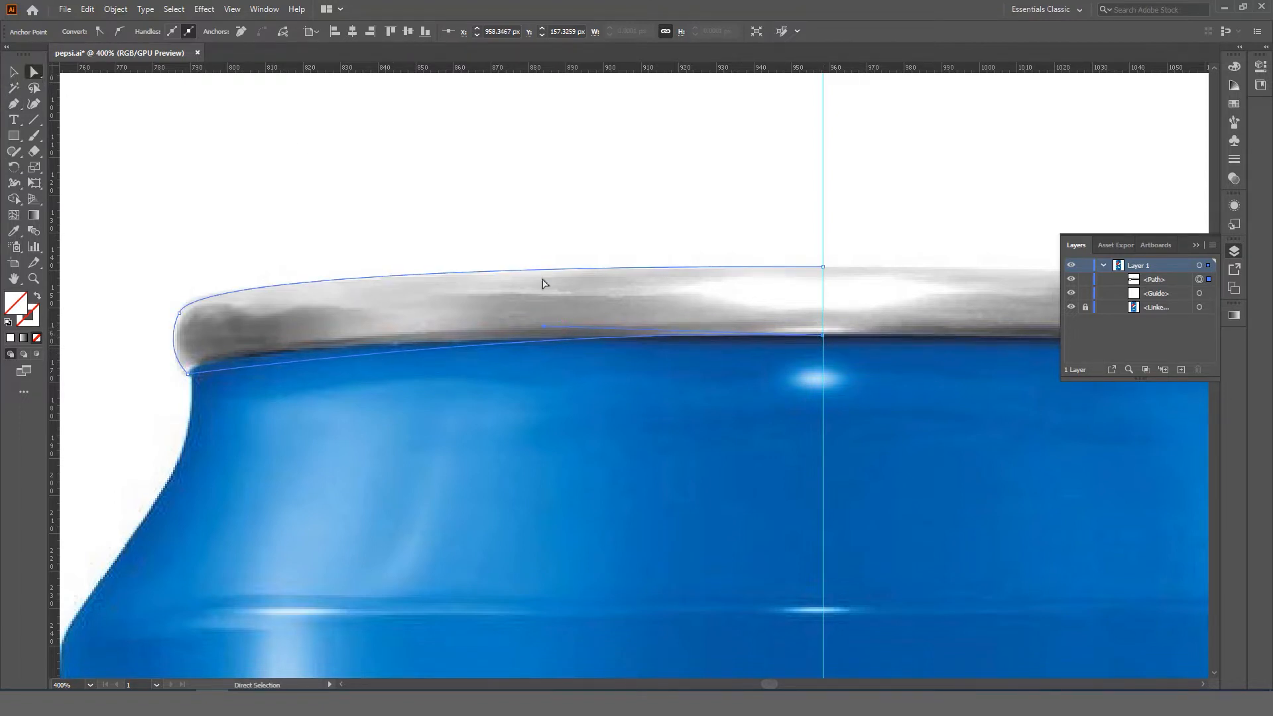
drag(543, 326, 250, 326)
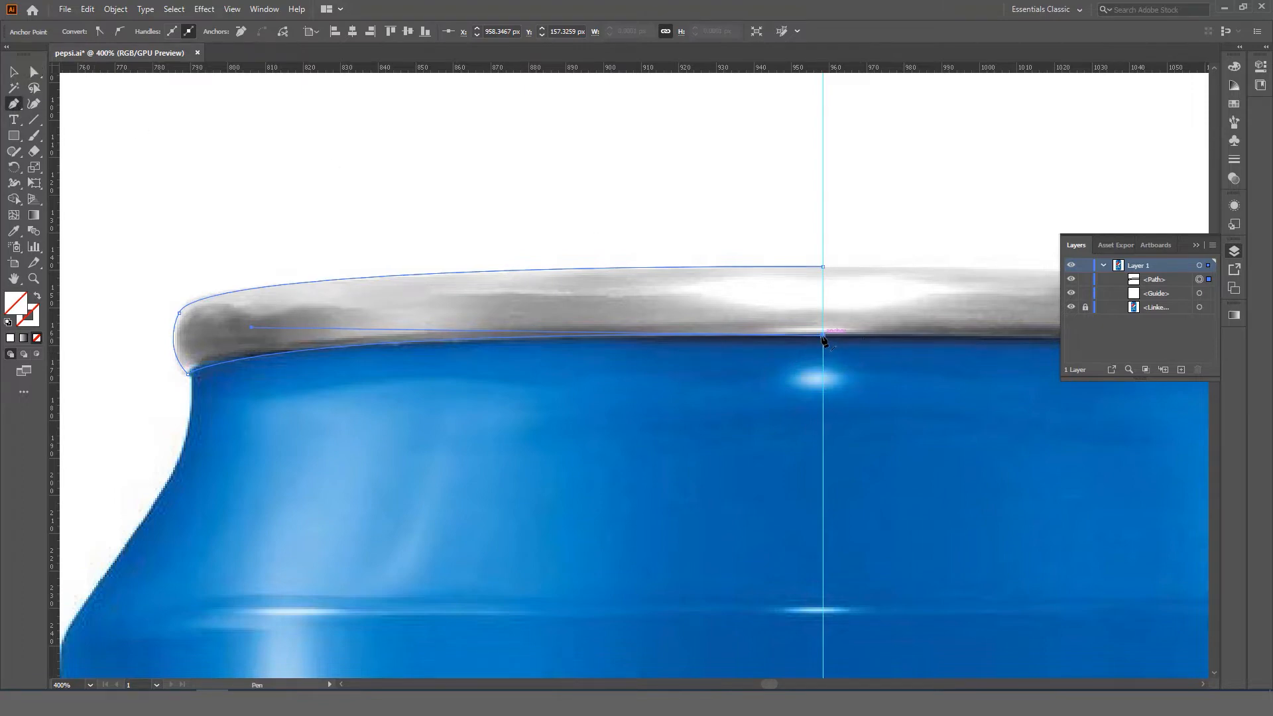
ctrl+click(822, 267)
- Fill the half-rim shape with light gray sampled from the can's rim and deselect it
key(ctrl+space)
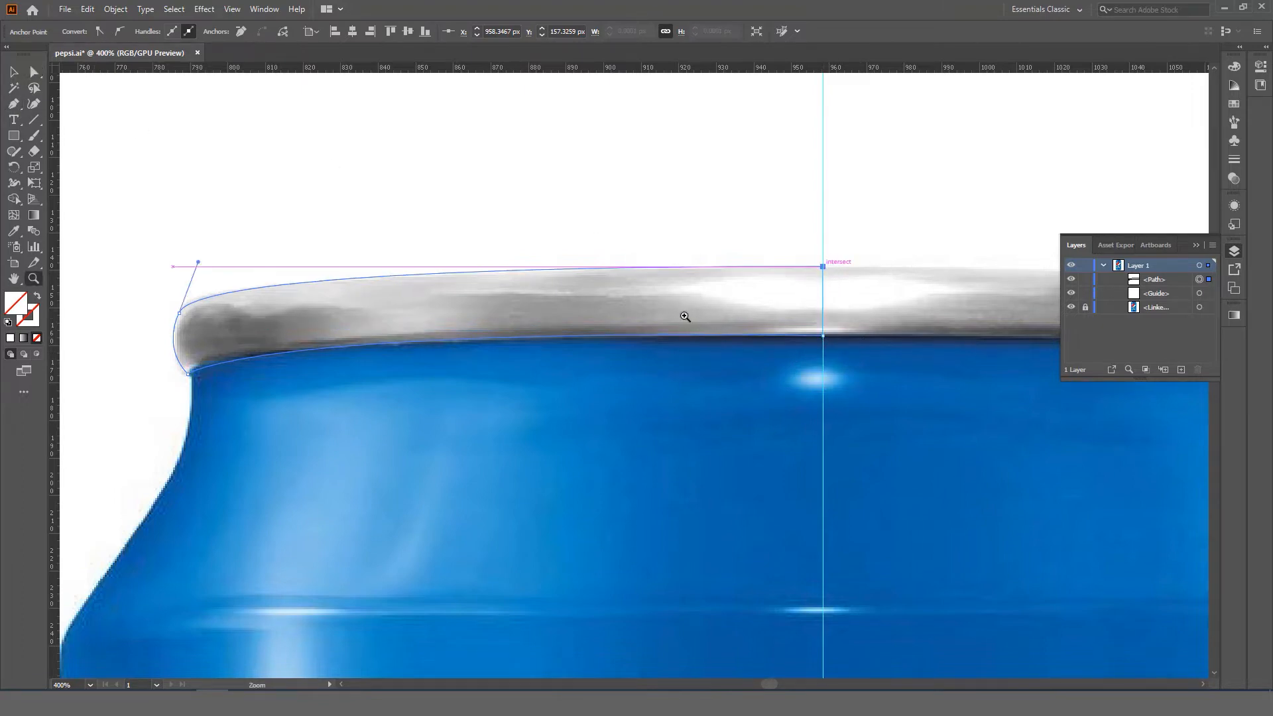
drag(684, 317, 520, 322)
drag(634, 324, 659, 334)
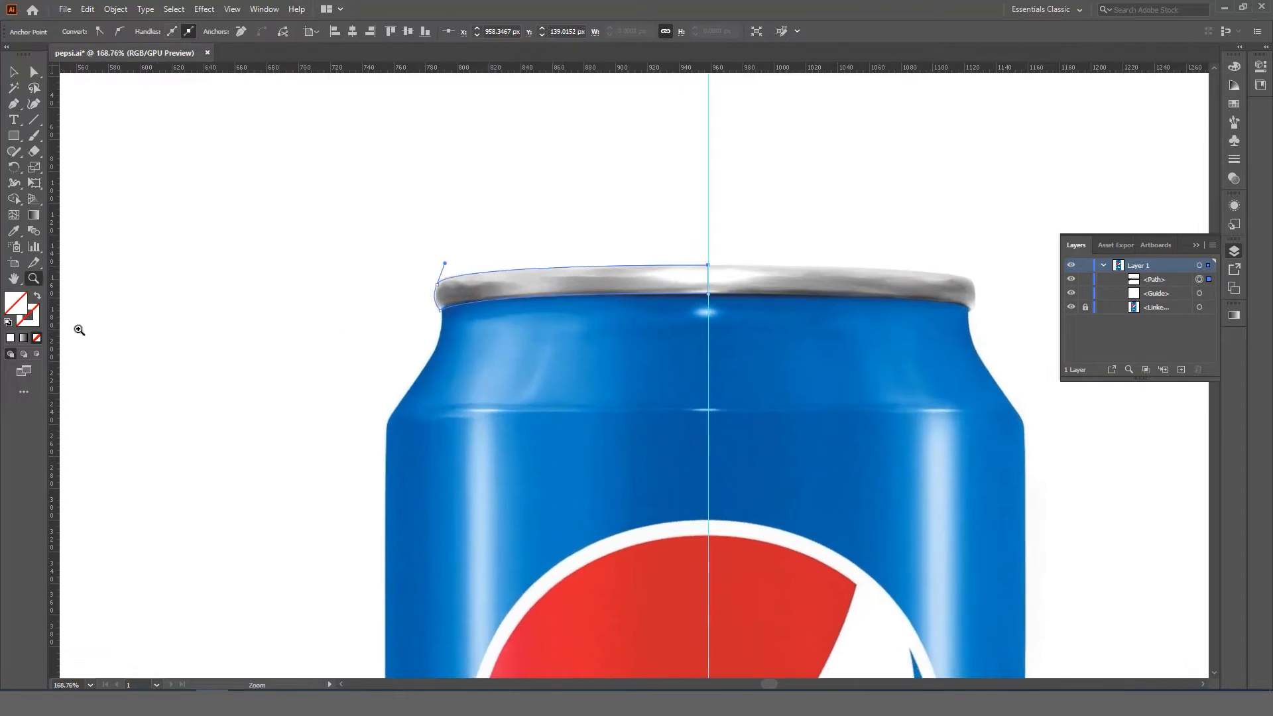
click(16, 233)
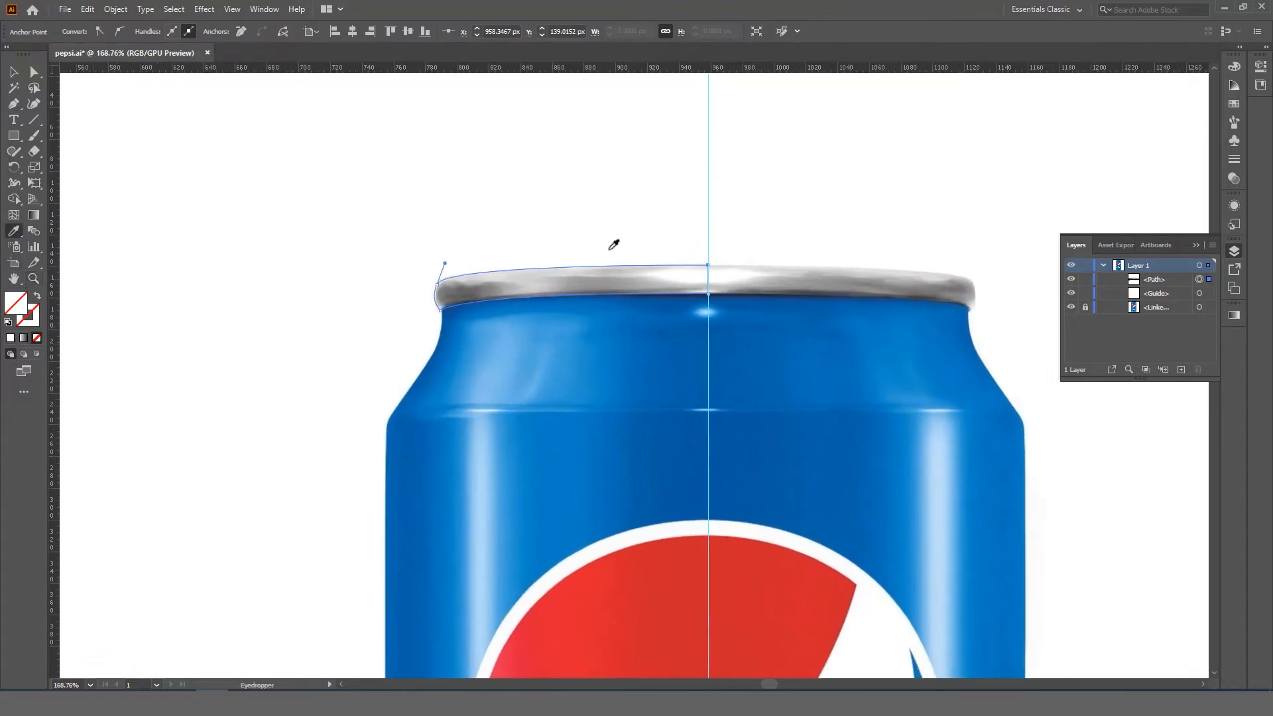
click(654, 274)
drag(649, 283, 646, 261)
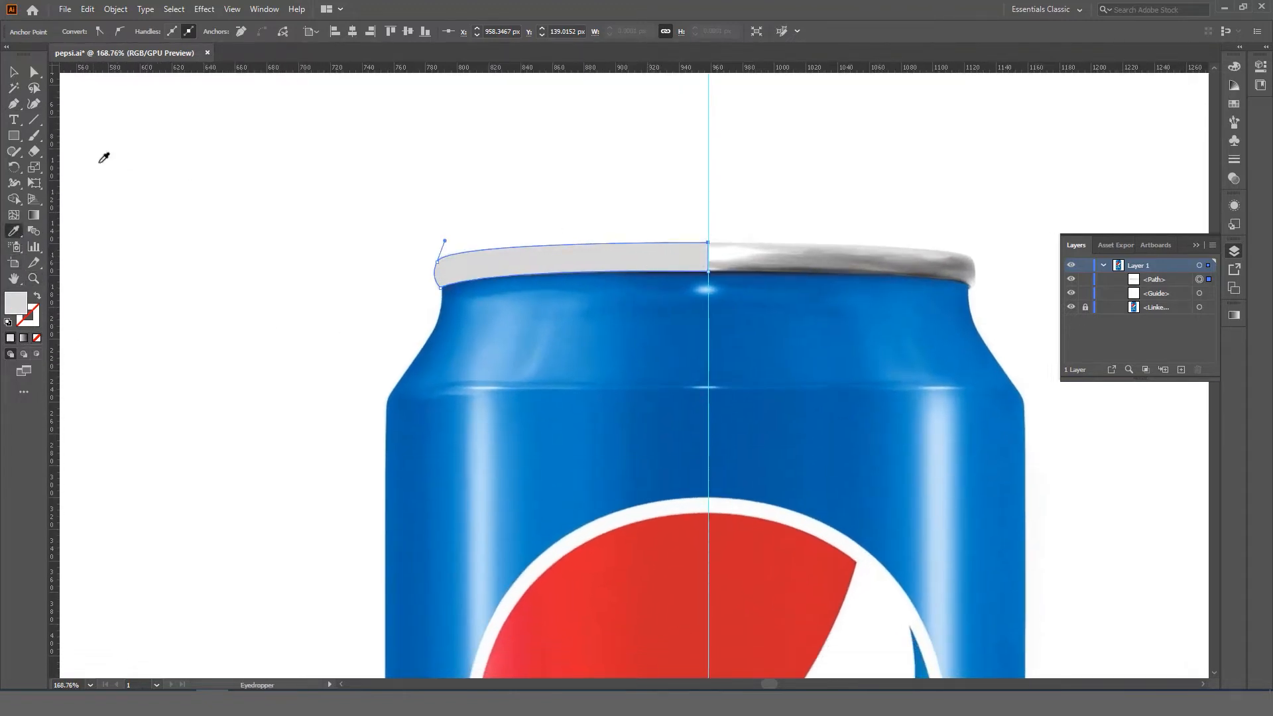
click(16, 75)
click(276, 221)
drag(315, 246, 323, 226)
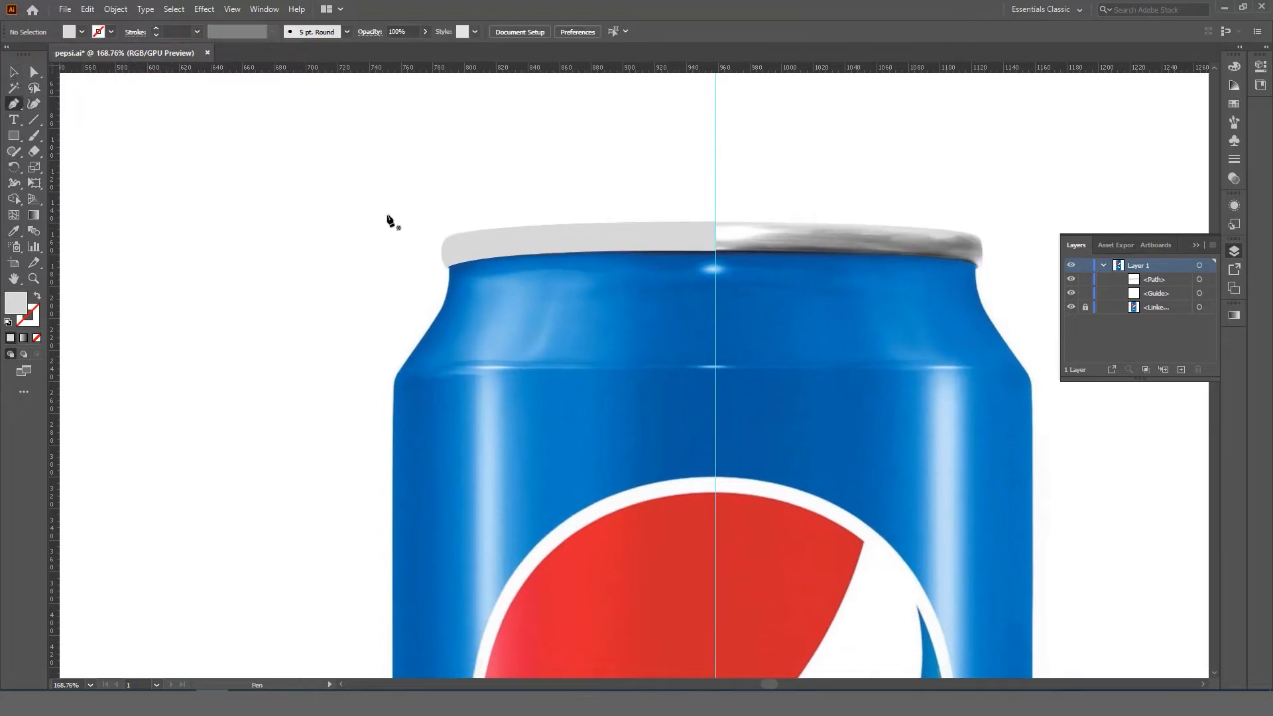
- Start a second Pen path on the rim's left end and trace the can's left shoulder down to the straight side
click(449, 267)
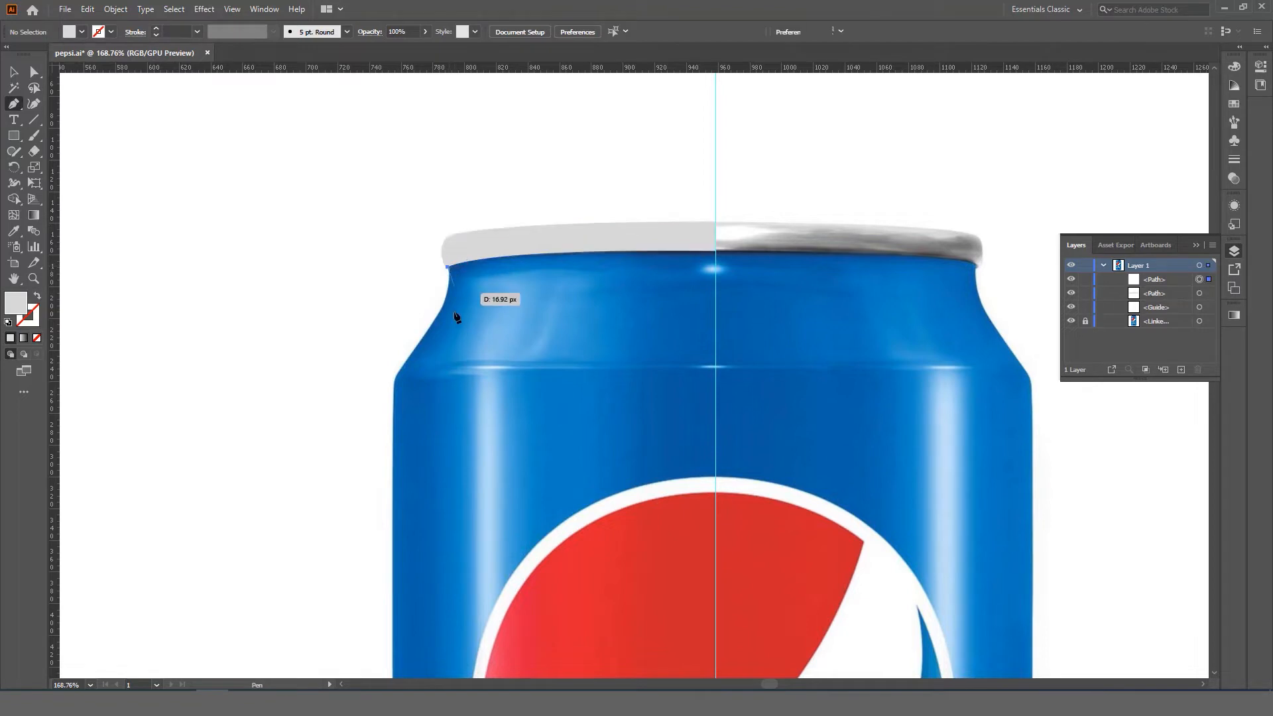
key(ctrl+z)
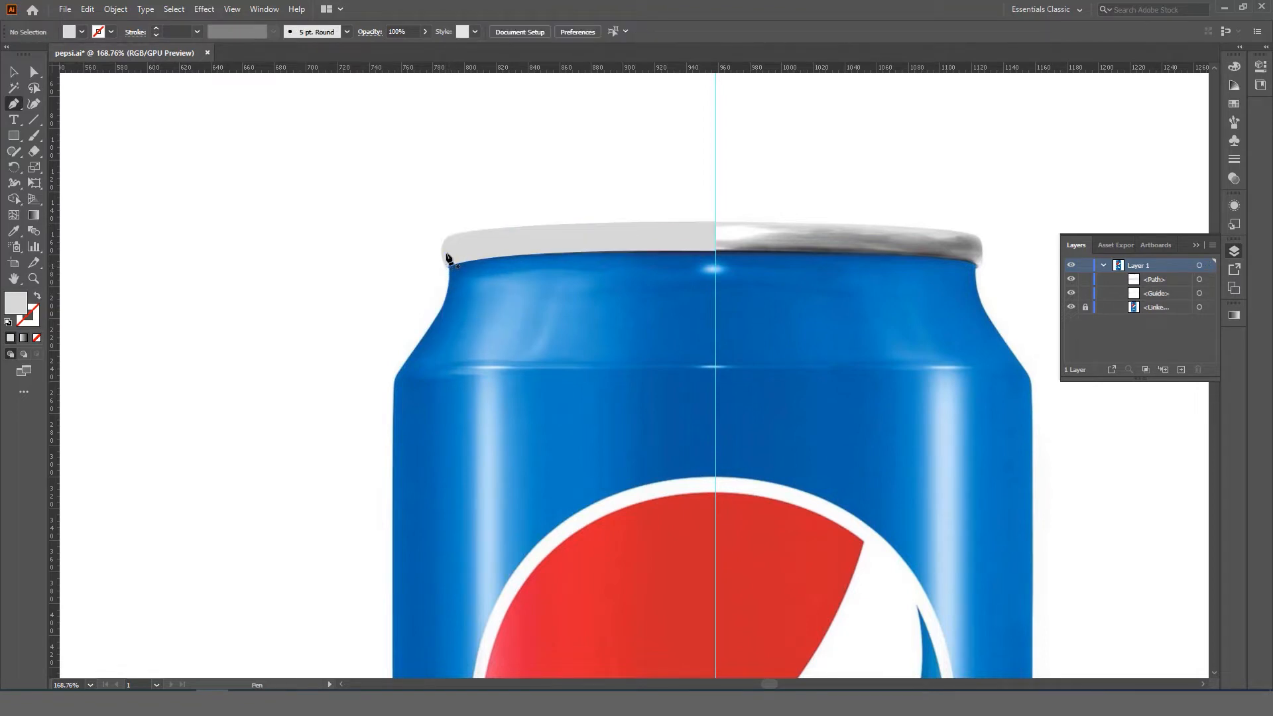
click(445, 253)
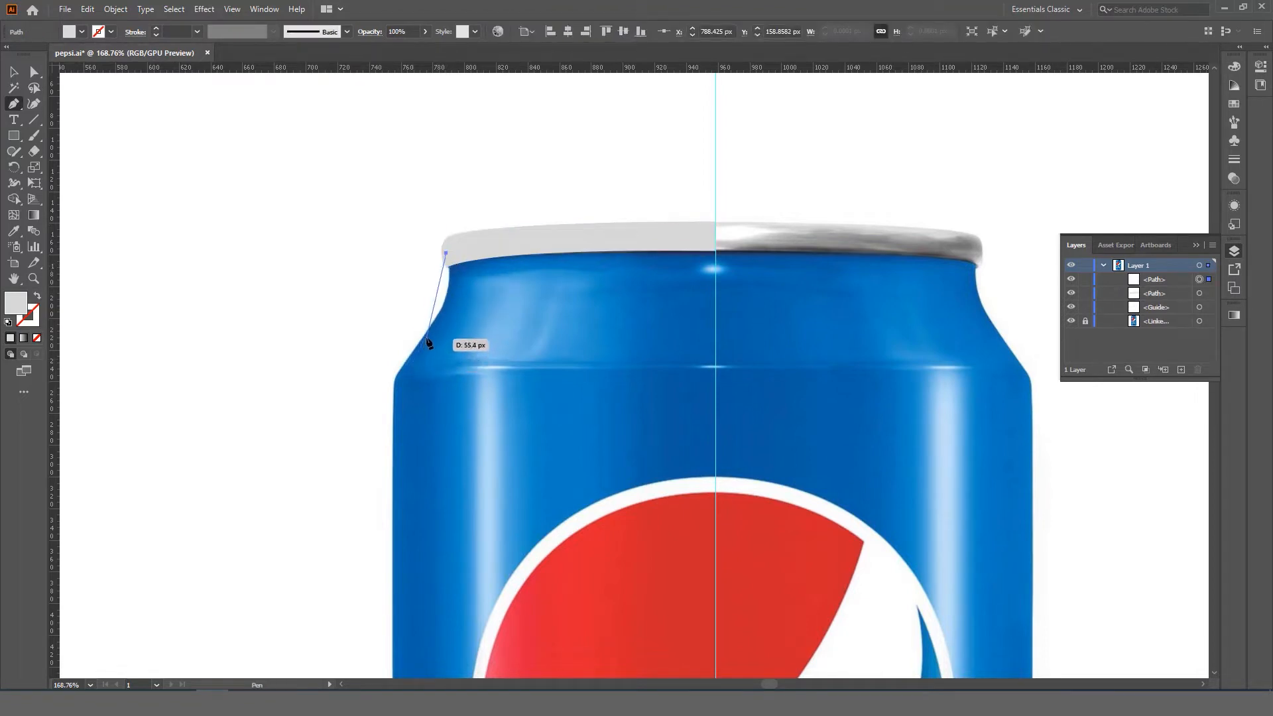
drag(425, 336, 400, 406)
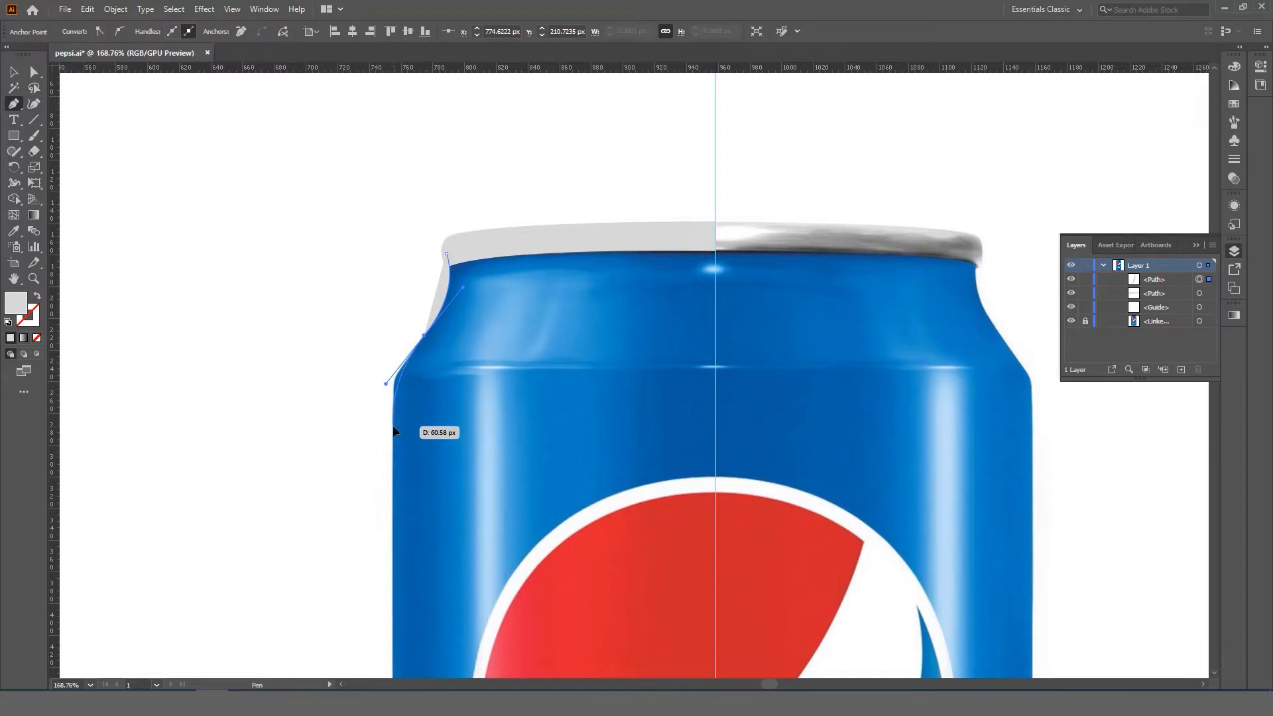
drag(394, 428, 391, 459)
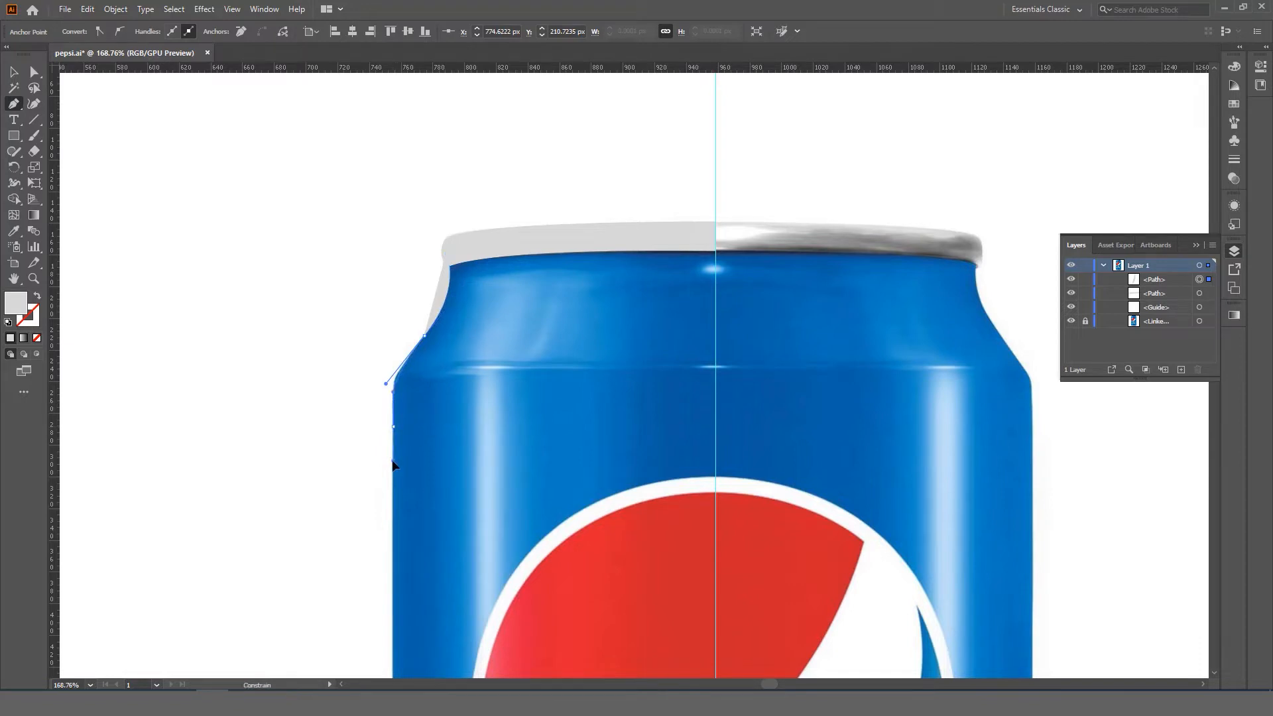
drag(393, 462, 393, 462)
drag(399, 547, 395, 405)
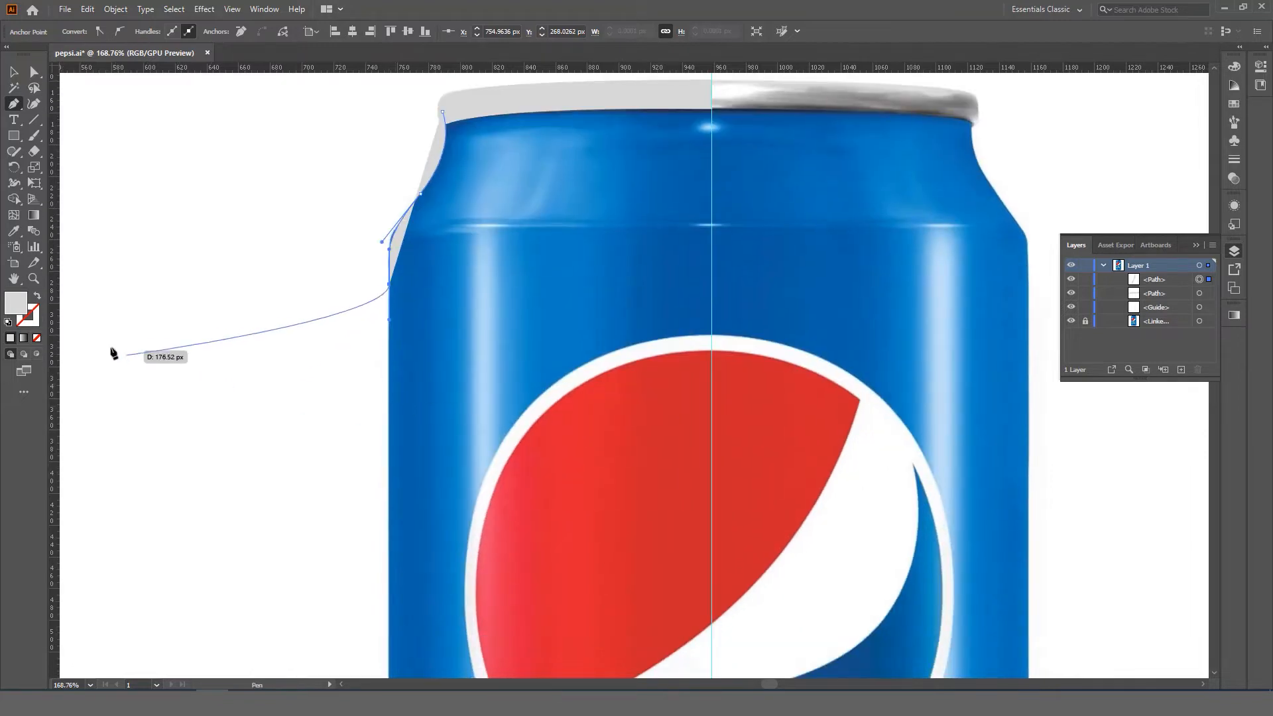
- Swap the path's fill and stroke and trace the can's straight left side down to the blue body's lower corner
click(38, 296)
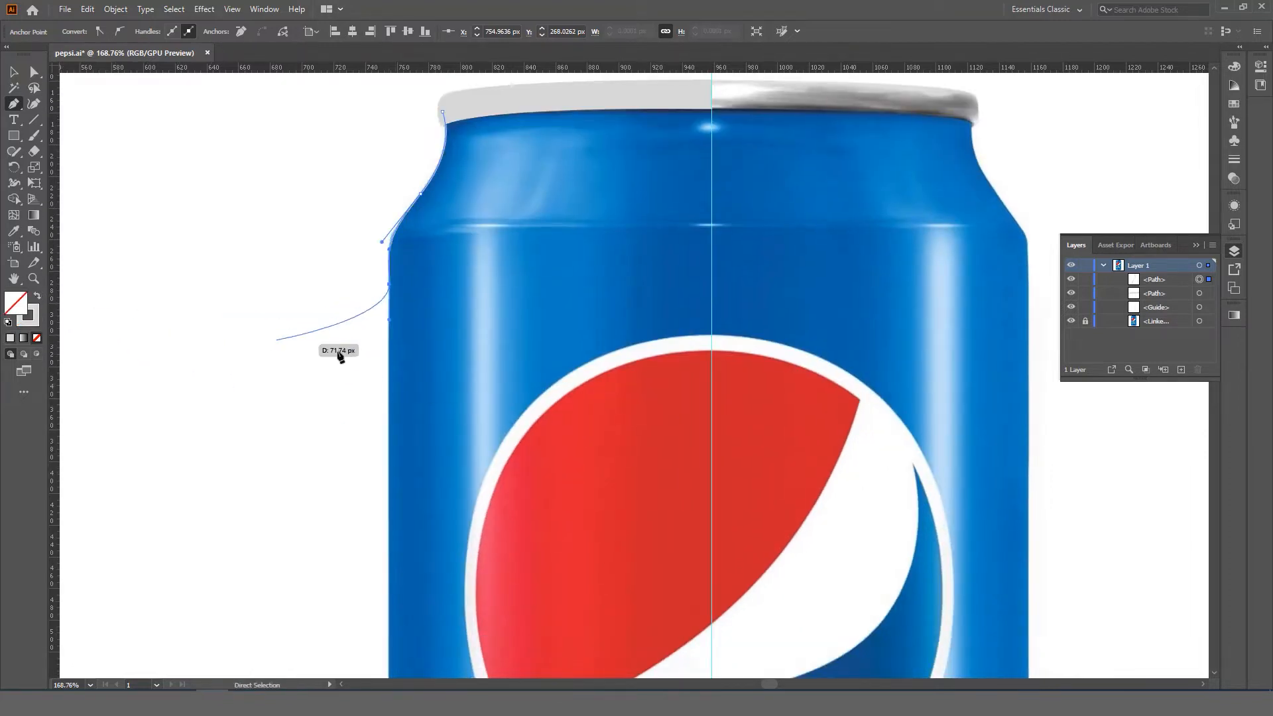
drag(399, 340, 399, 234)
scroll(398, 234, down, 7)
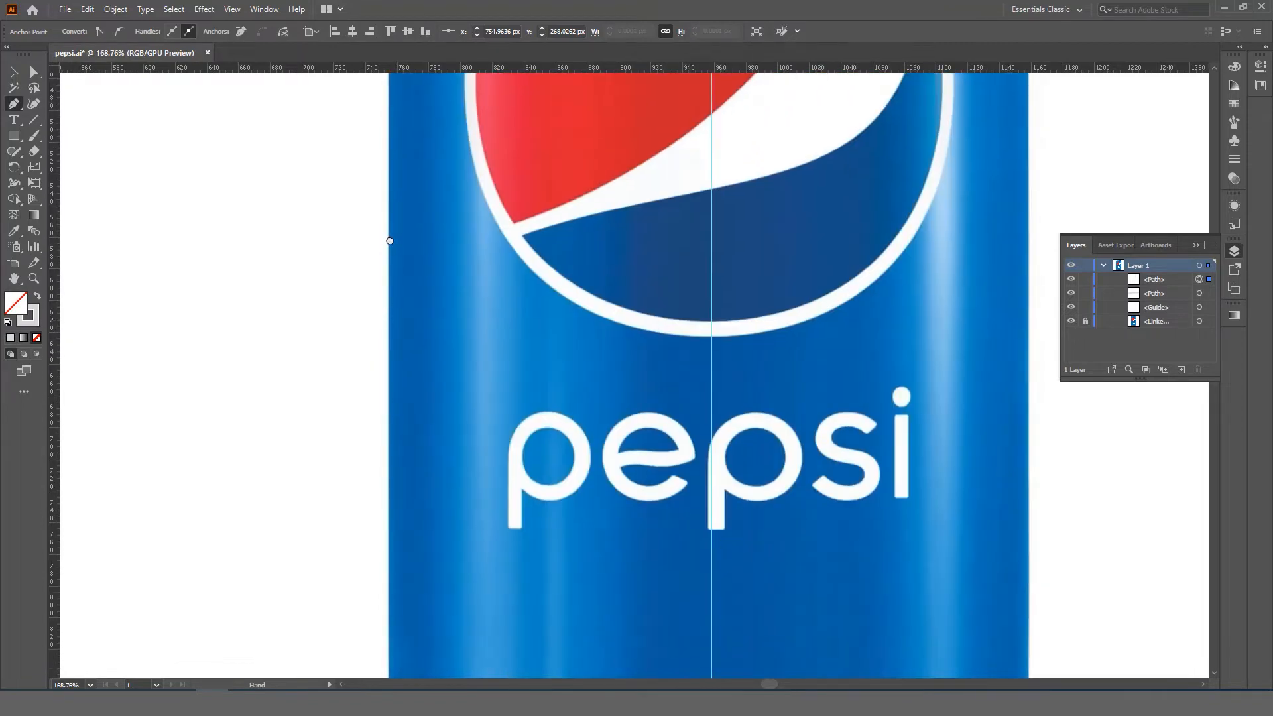
click(390, 533)
scroll(391, 536, down, 3)
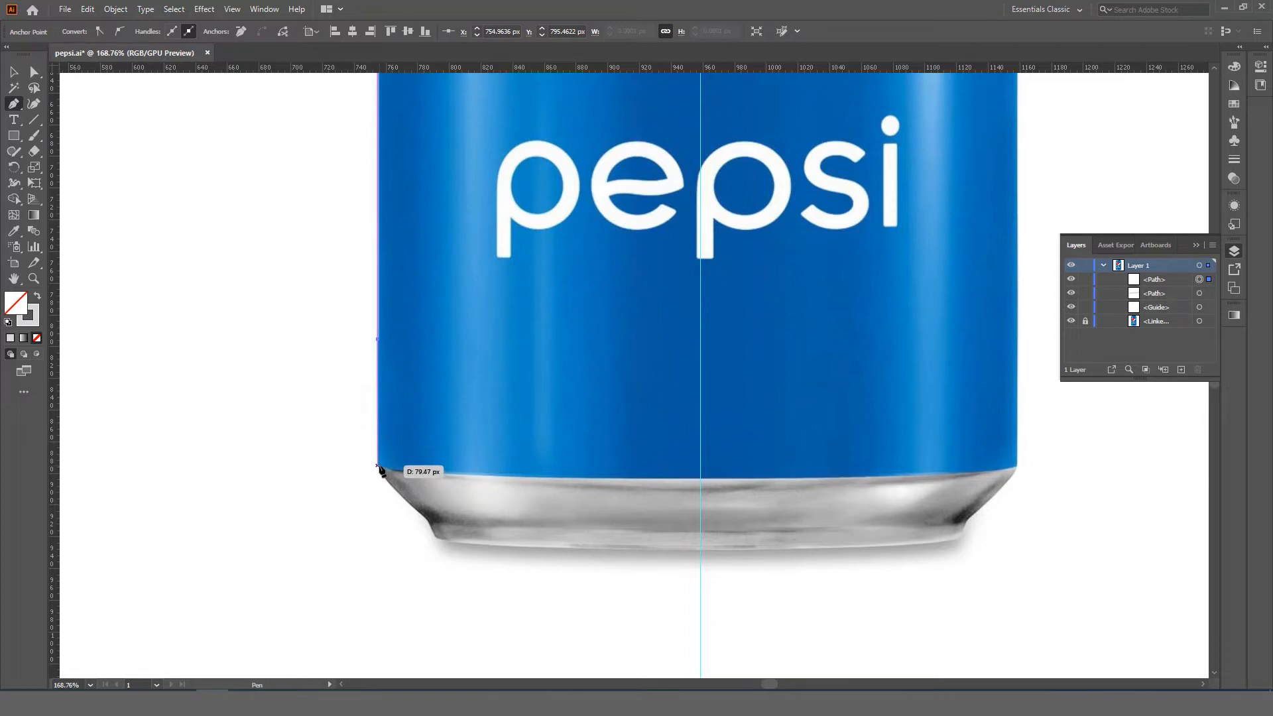
click(378, 465)
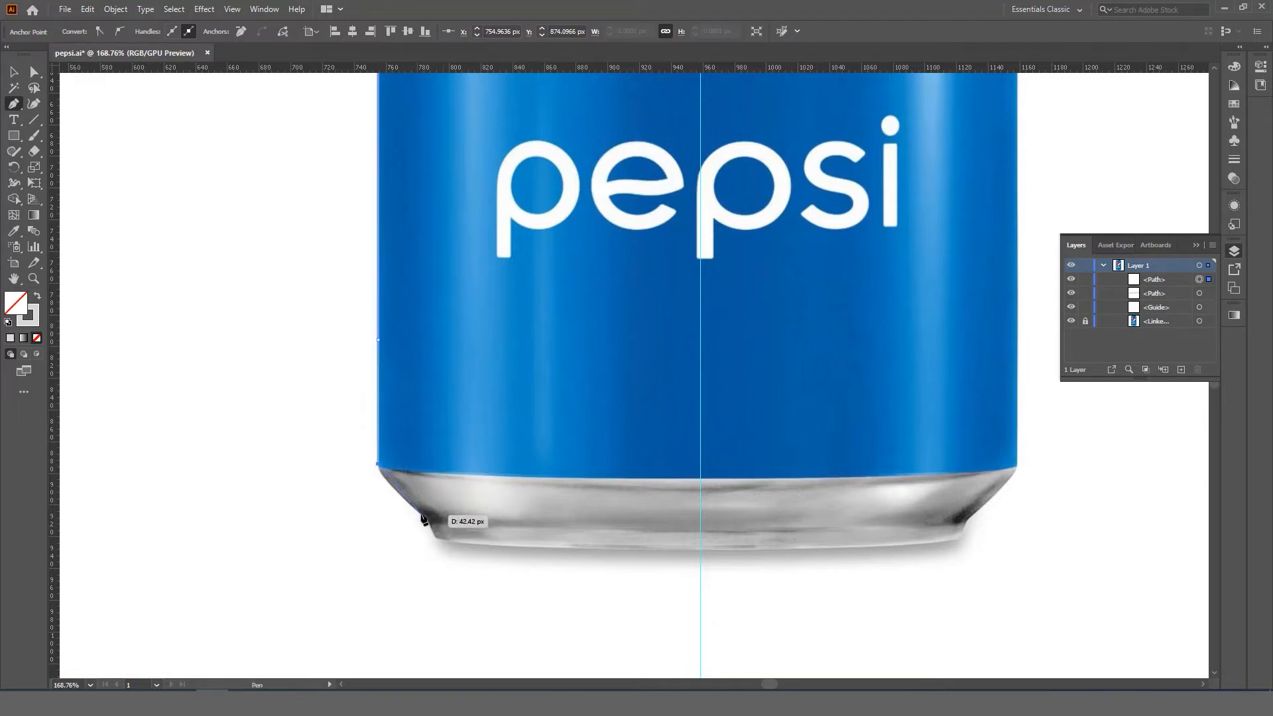
- Trace the silver base's left bevel and bottom edge to the centre guide
drag(421, 514, 499, 545)
key(ctrl+z)
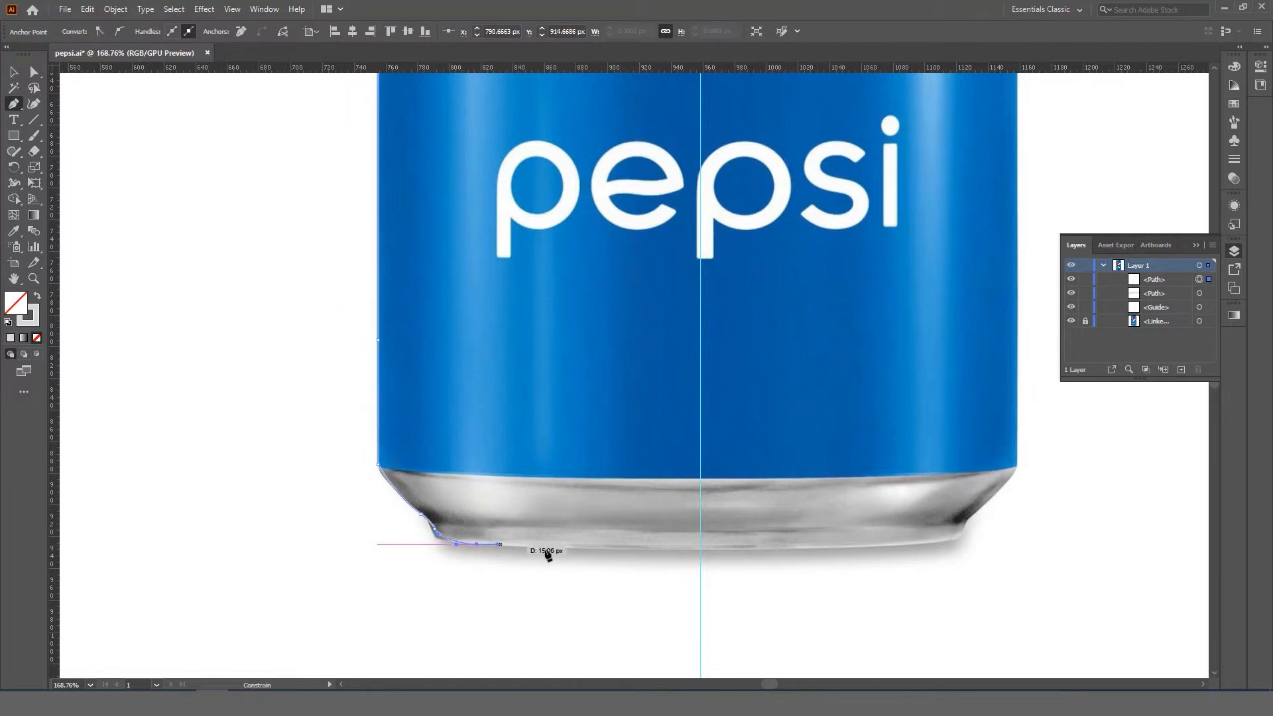
click(700, 550)
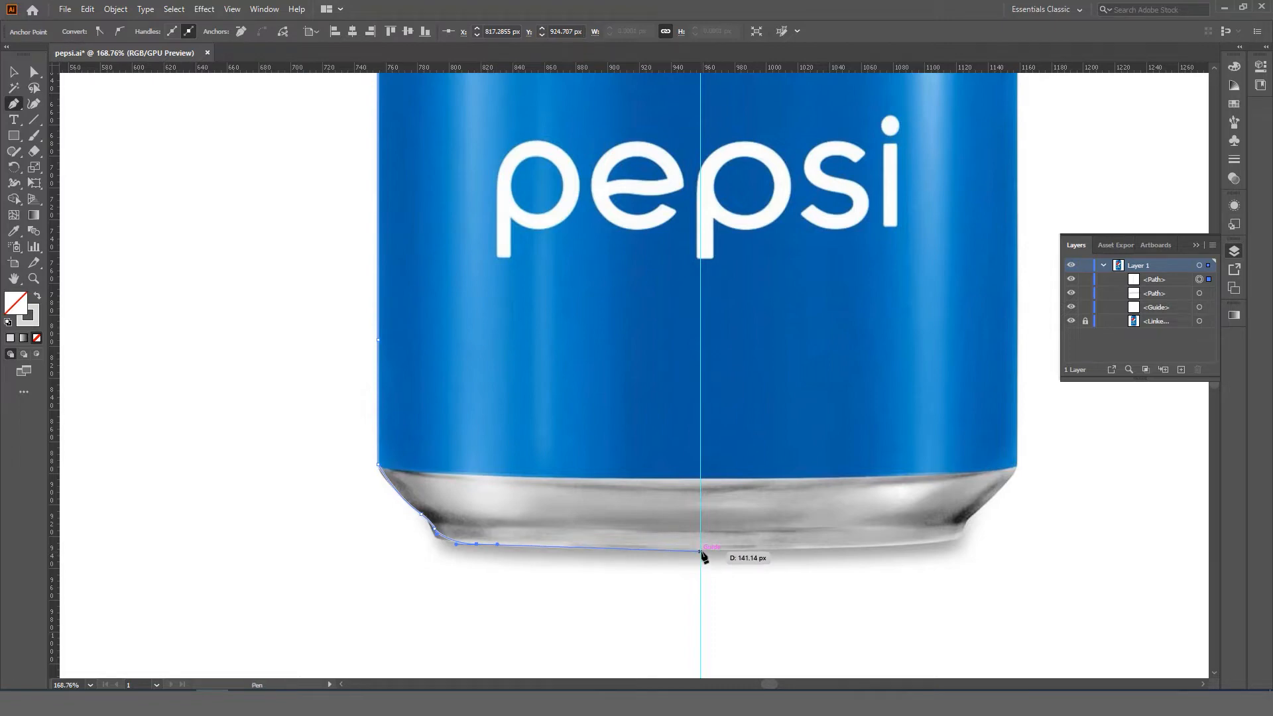
click(700, 550)
- Run the path straight up the centre guide to the rim and close it at its starting point
drag(695, 302, 669, 591)
drag(663, 265, 621, 609)
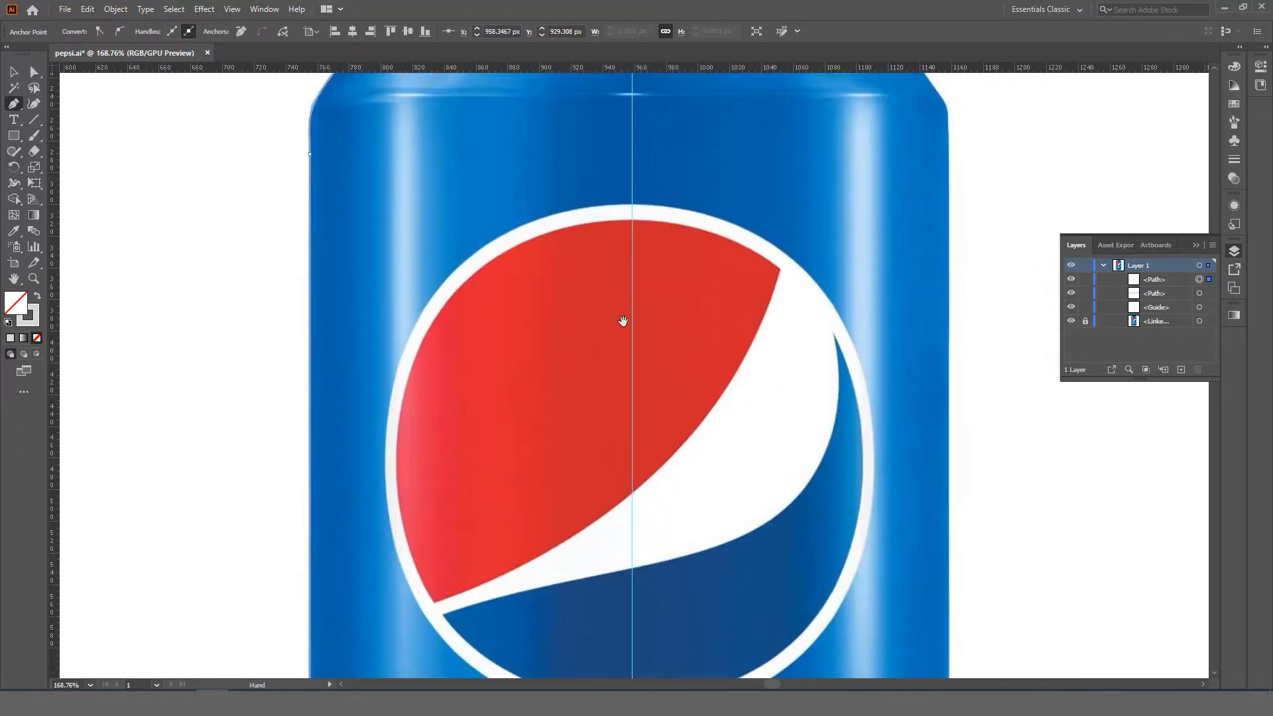
drag(622, 321, 603, 396)
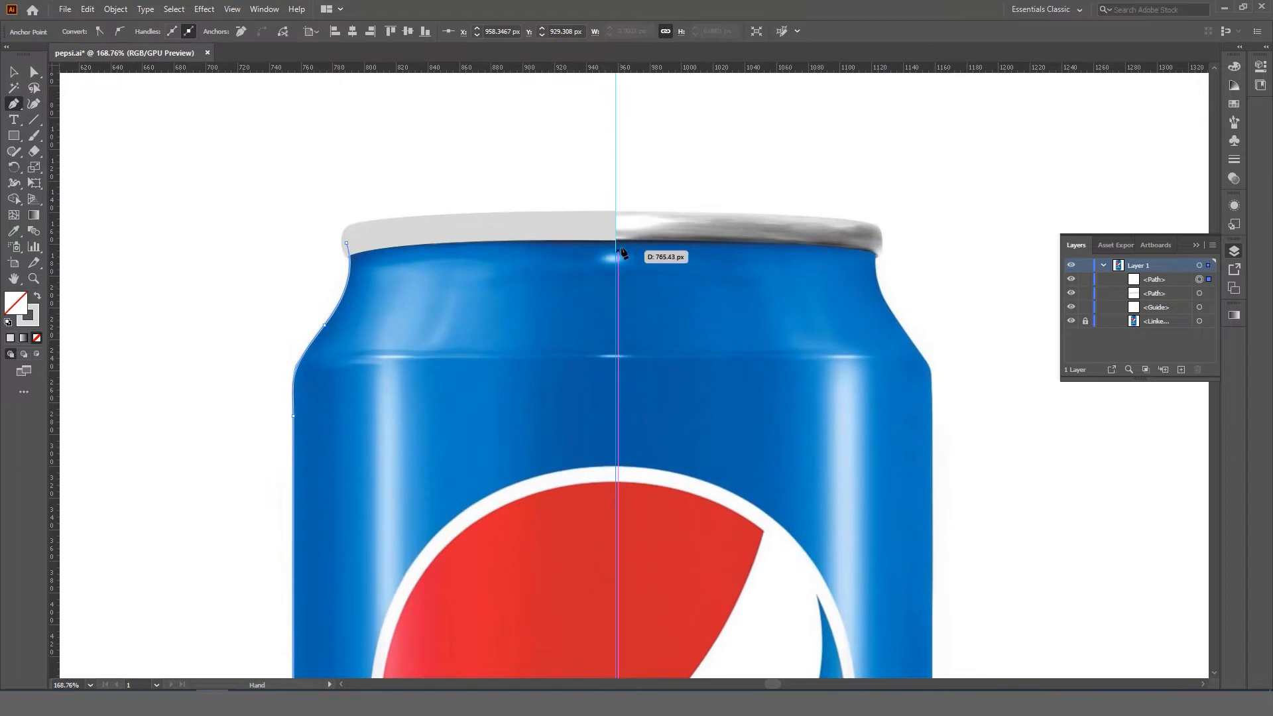
click(616, 230)
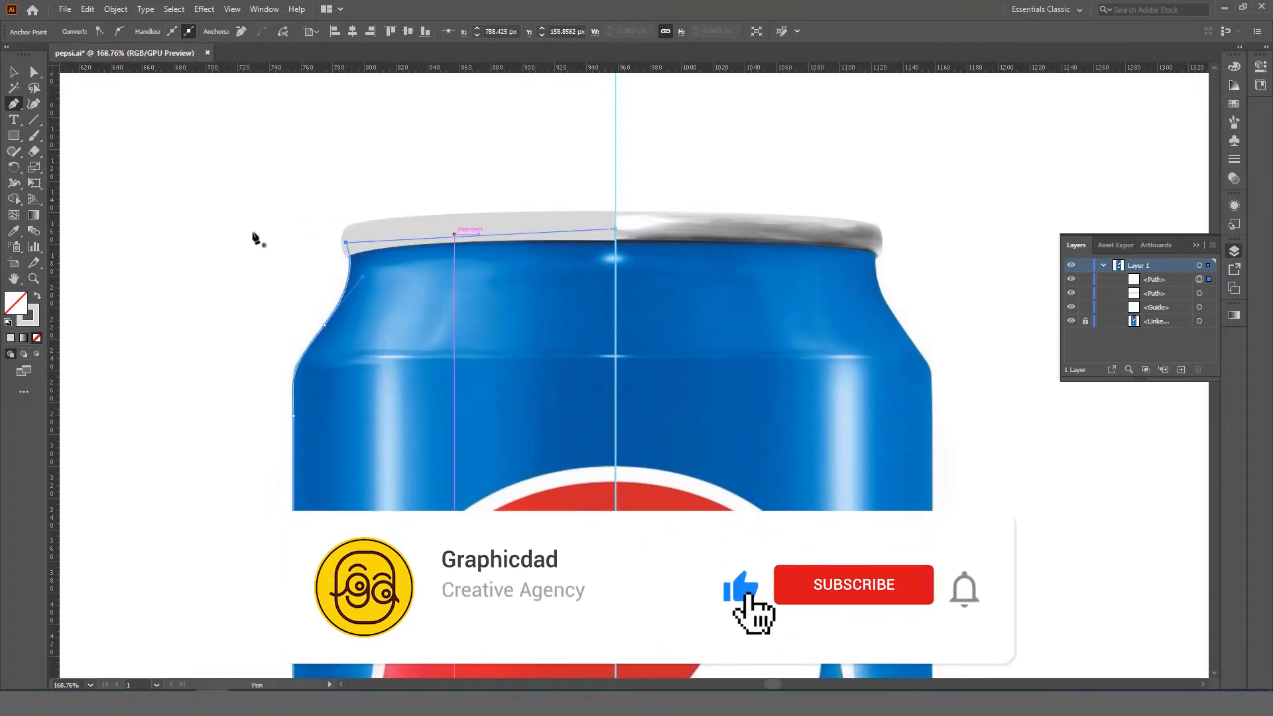
click(346, 243)
- Swap the gray back to the half-body's fill and select both the half-rim and half-body shapes
key(z)
drag(367, 312, 312, 314)
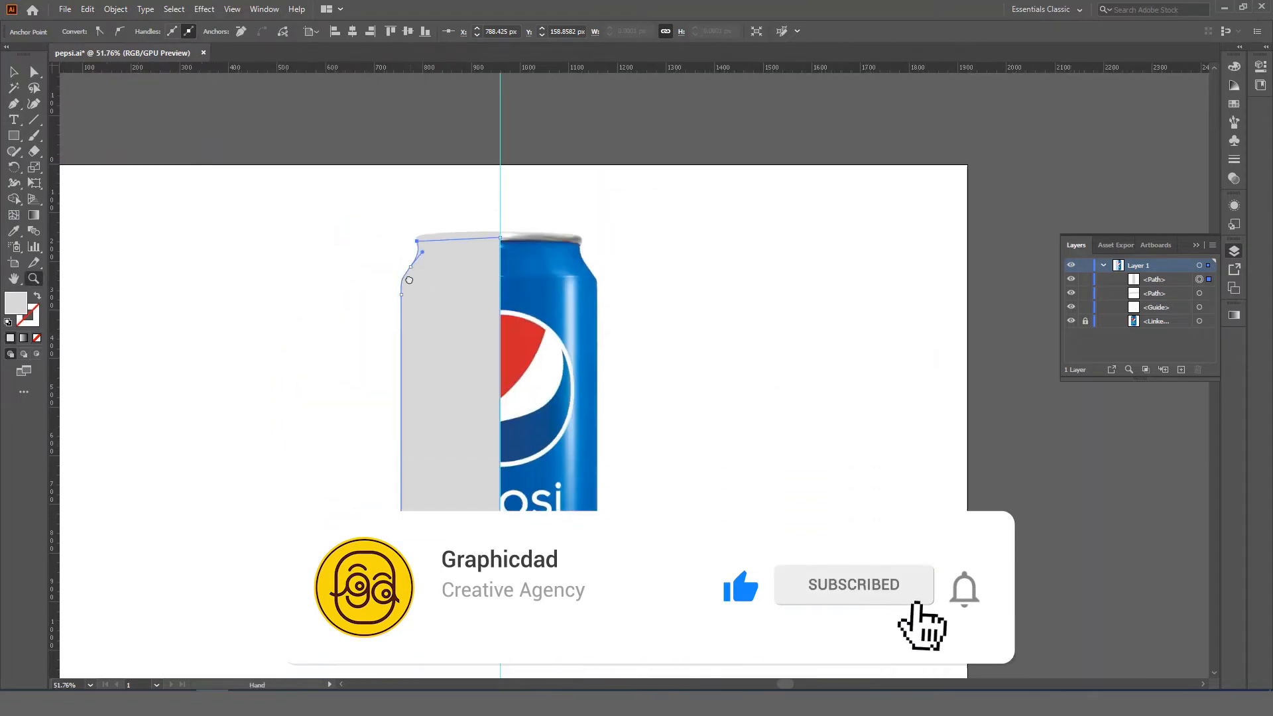
drag(448, 305, 486, 256)
key(v)
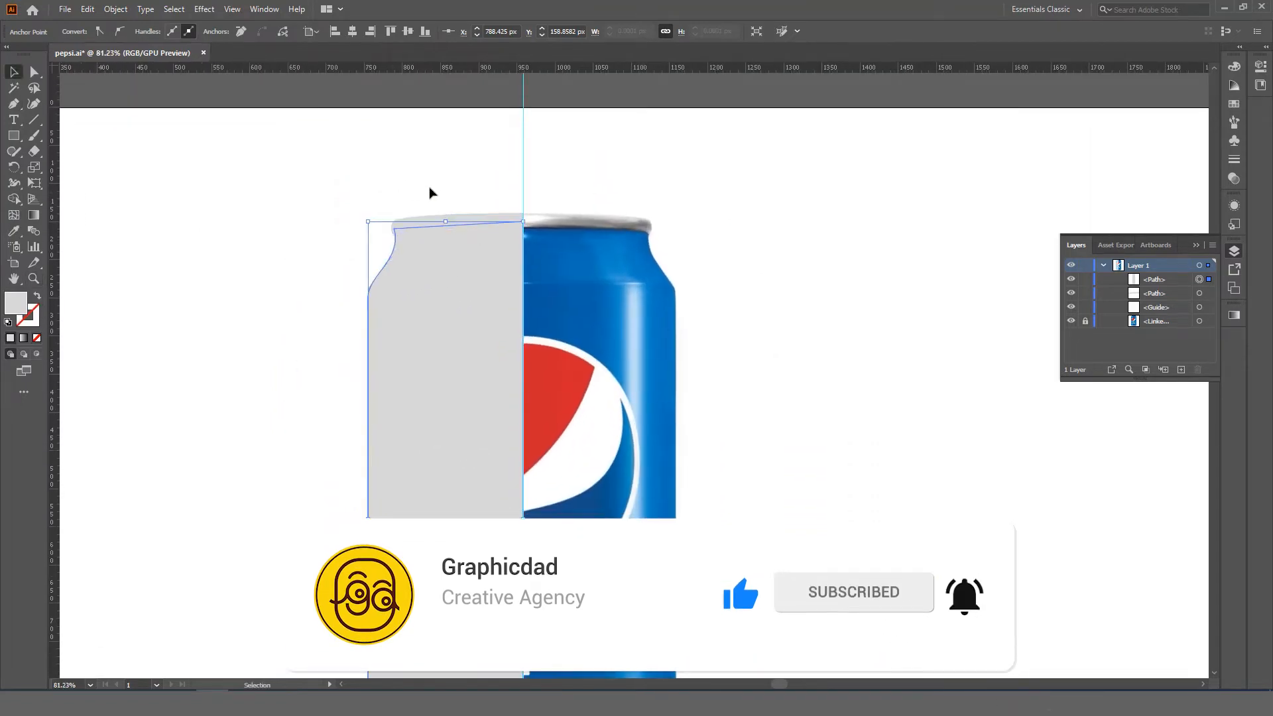
drag(281, 159, 480, 499)
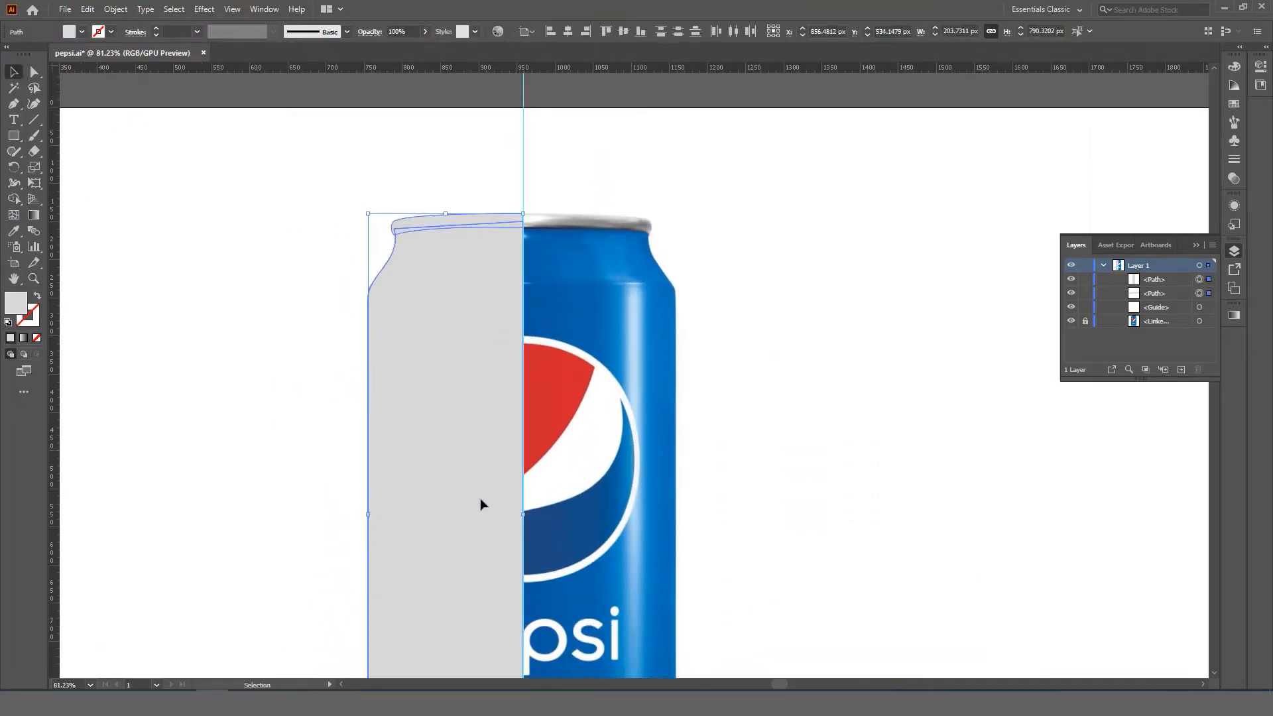
- Merge the overlapping strip below the half-rim into the rim shape with the Shape Builder tool
key(z)
drag(424, 193, 520, 302)
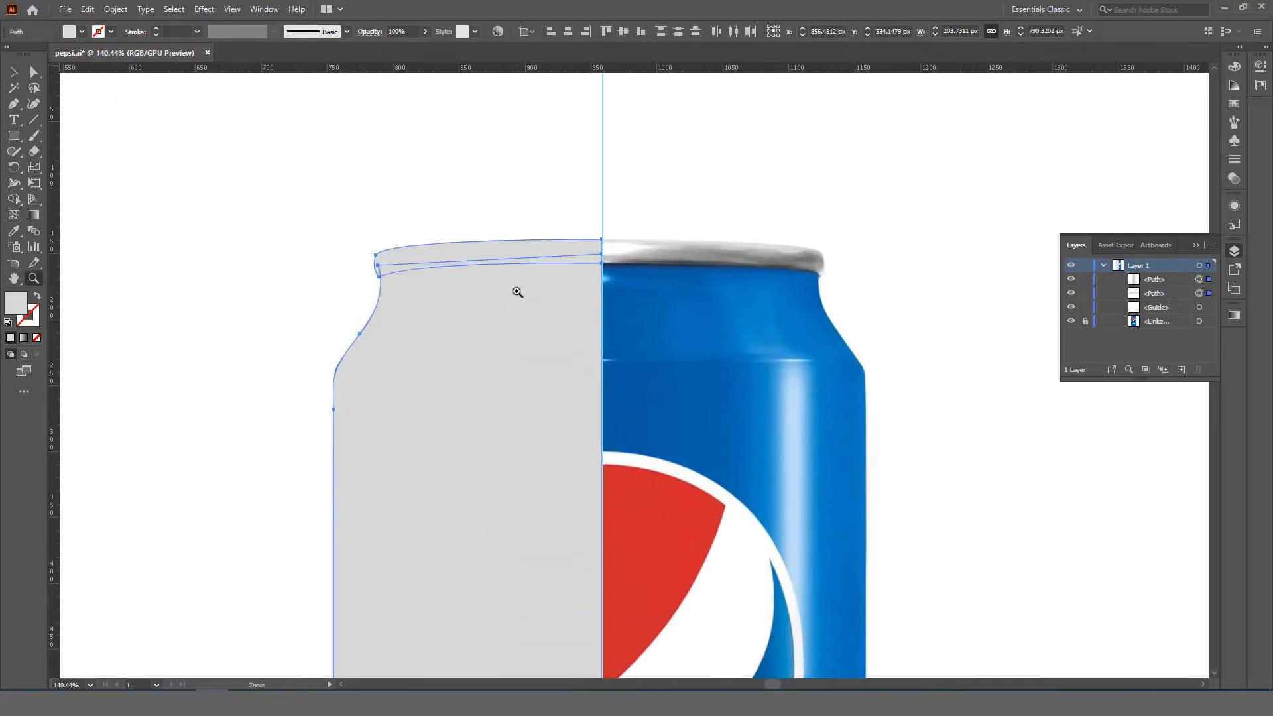
click(14, 199)
drag(387, 273, 507, 248)
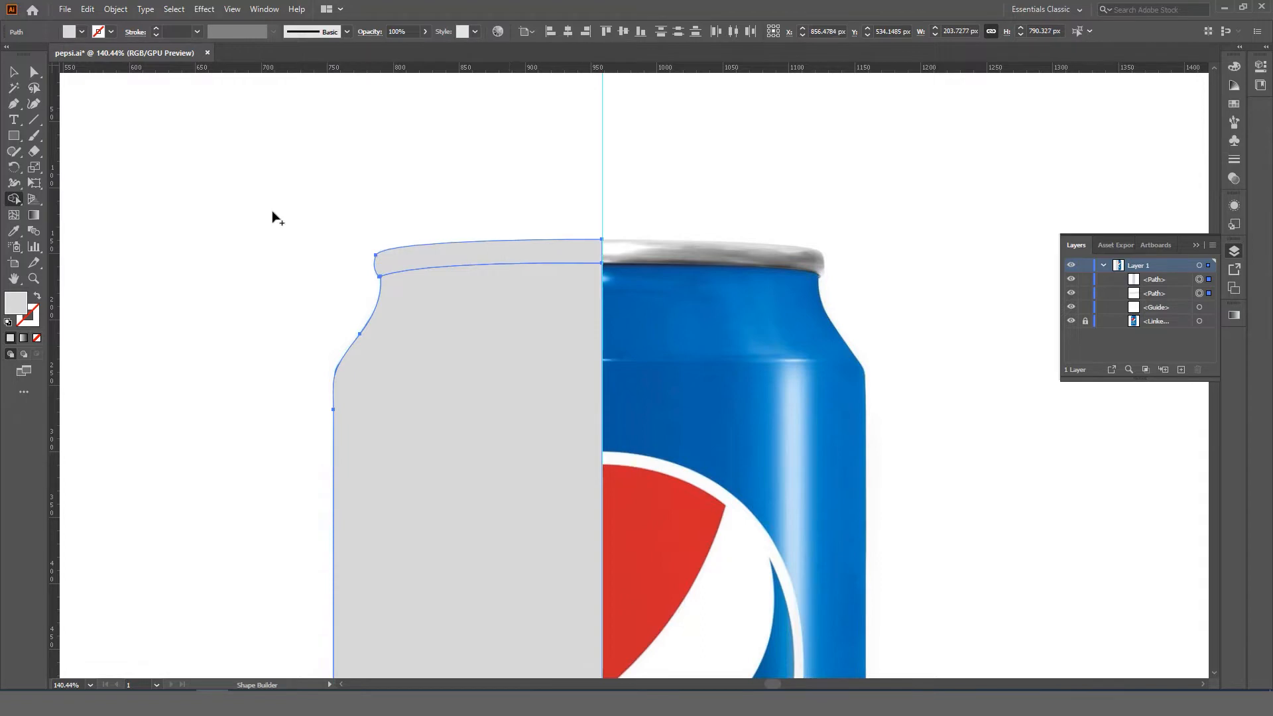
click(15, 73)
- Select the half-rim and half-body shapes and paste a copy of them beside the can photo
key(z)
drag(398, 233, 247, 263)
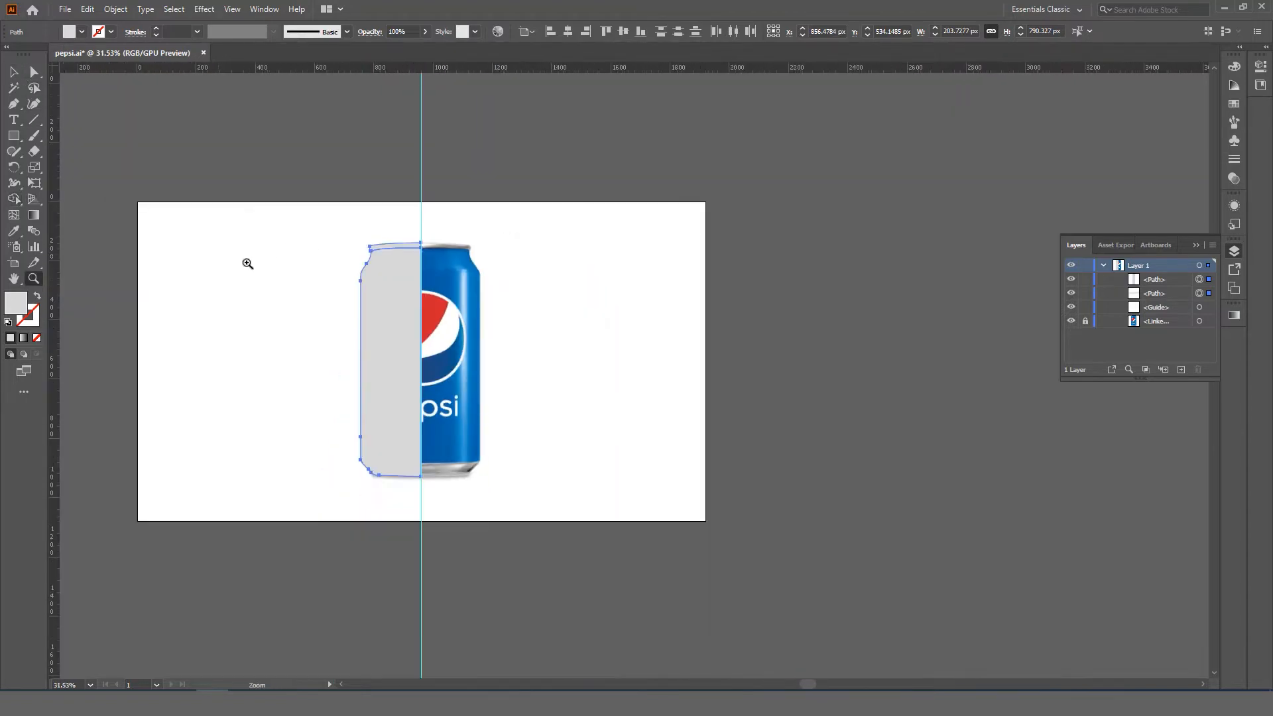
drag(419, 286, 474, 313)
key(v)
click(364, 239)
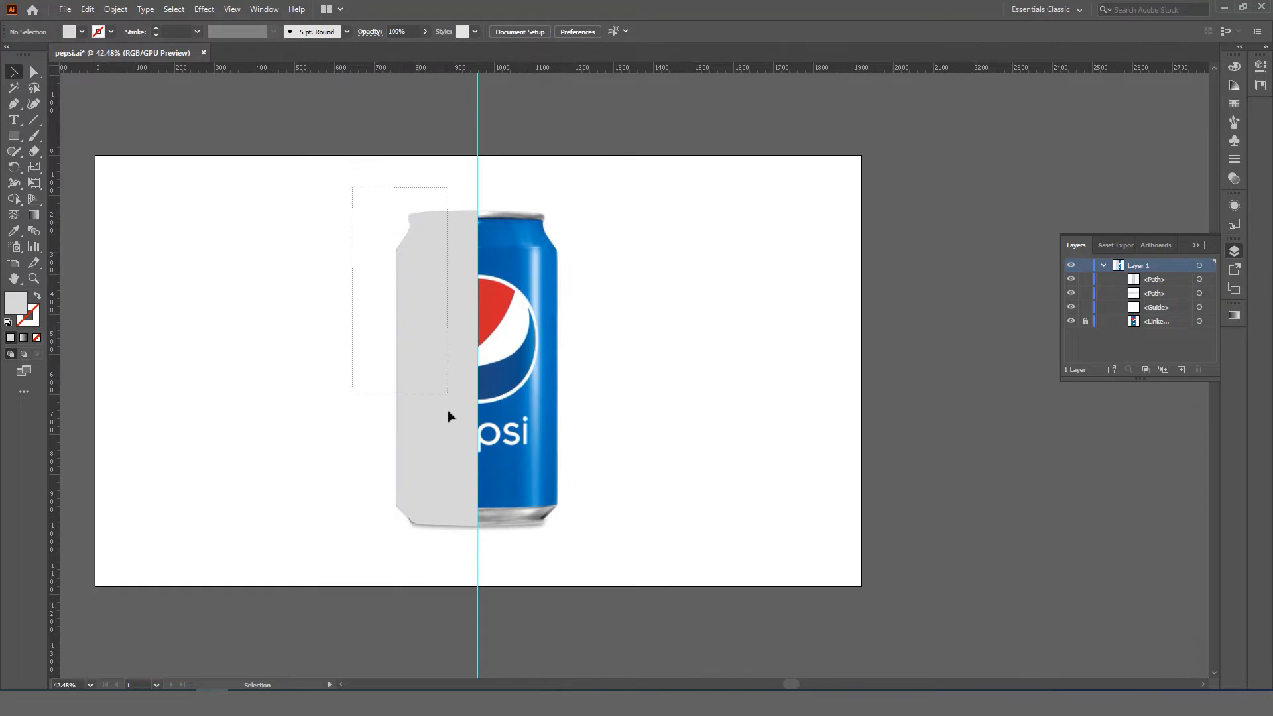
drag(454, 532, 458, 545)
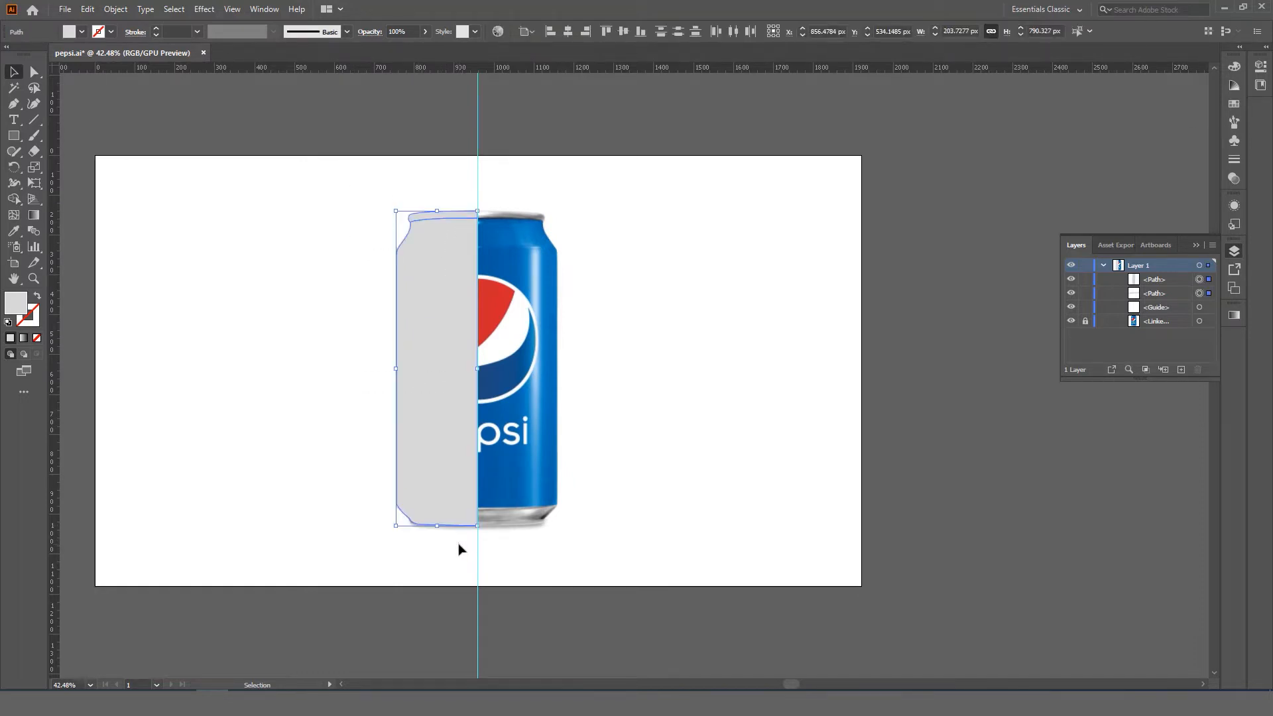
click(93, 9)
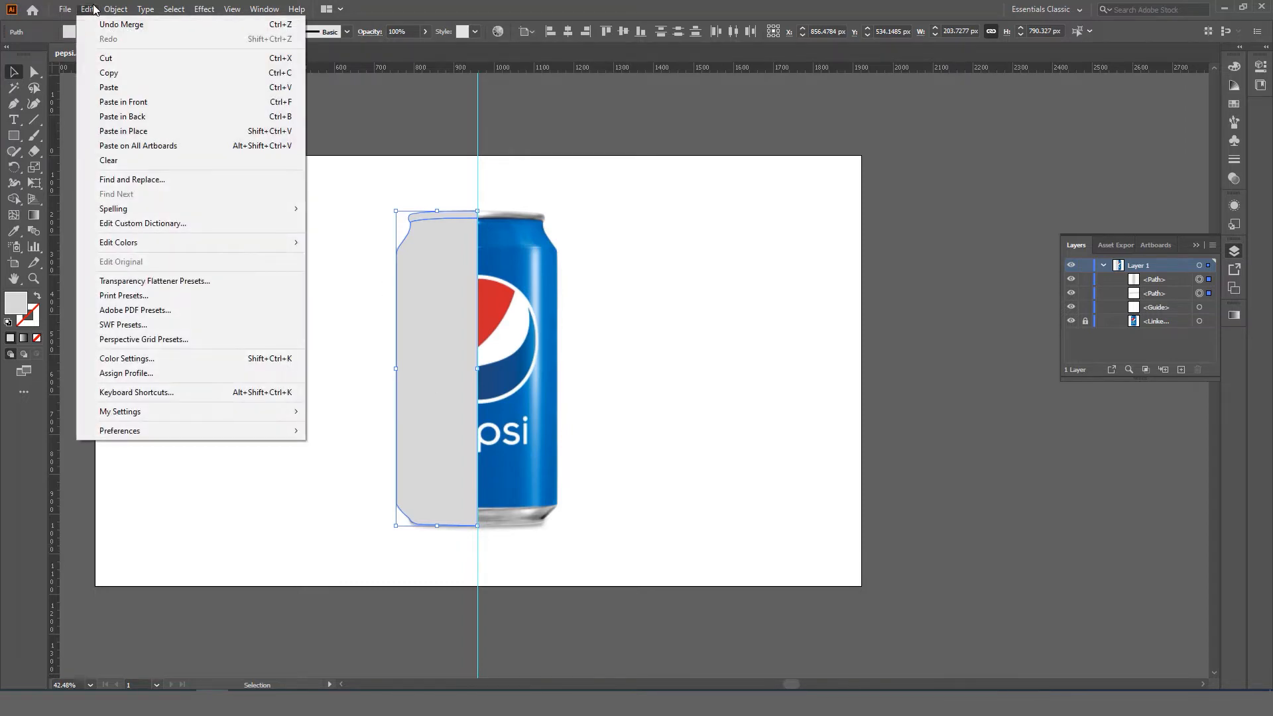
click(119, 73)
click(88, 9)
click(126, 89)
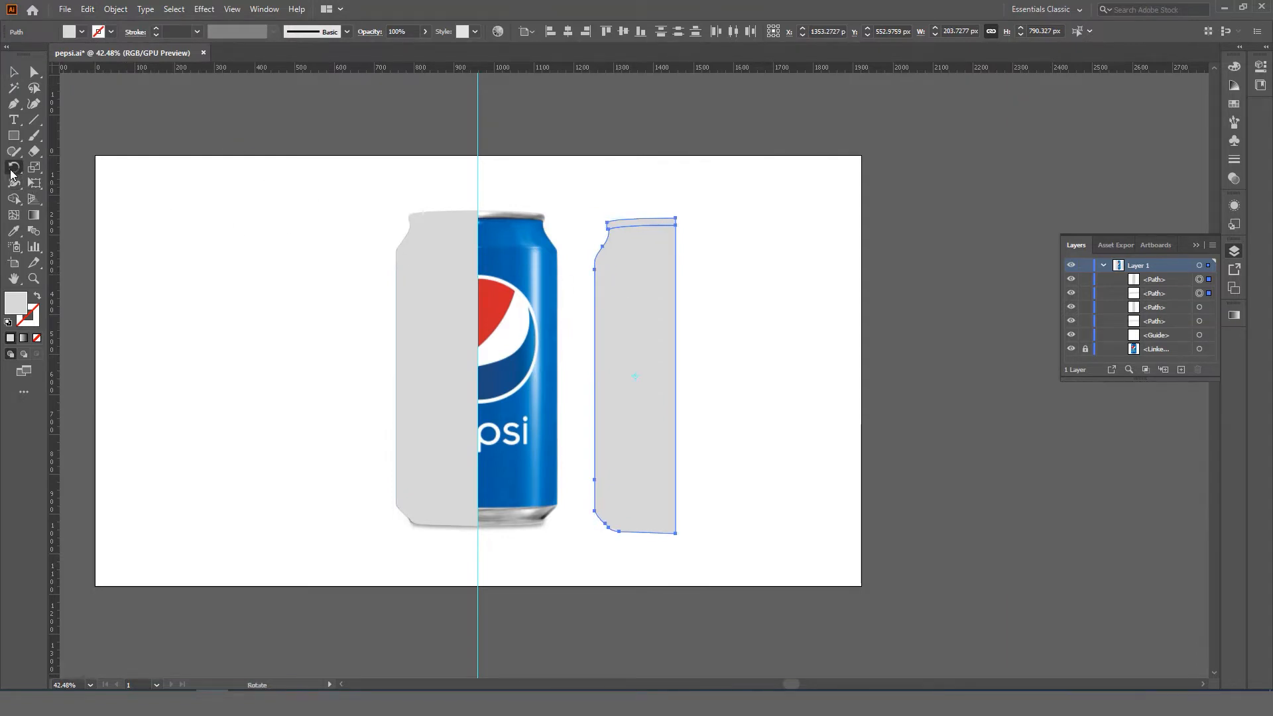
- Reflect the pasted half-can copy across the vertical axis with the preview turned on
drag(13, 167, 40, 182)
double_click(13, 167)
click(906, 378)
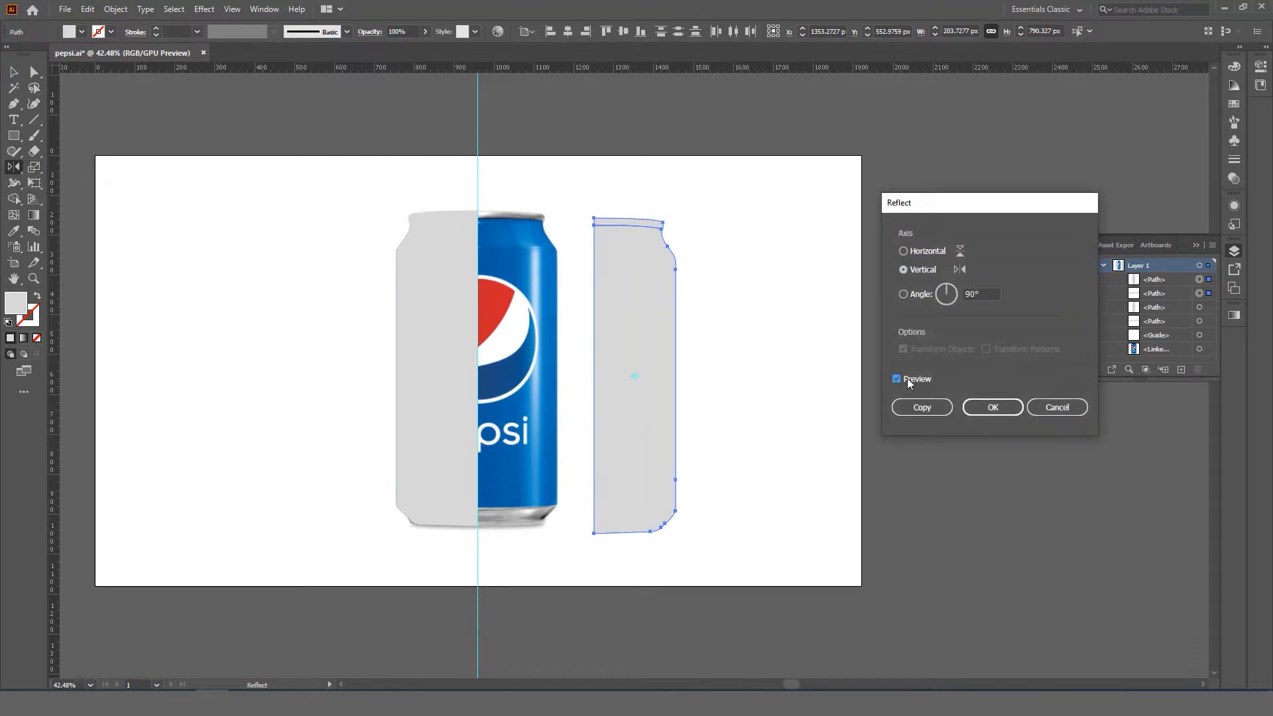
click(992, 407)
- Move the reflected half flush against the original half at the centre guide, with the rim tops aligned
key(z)
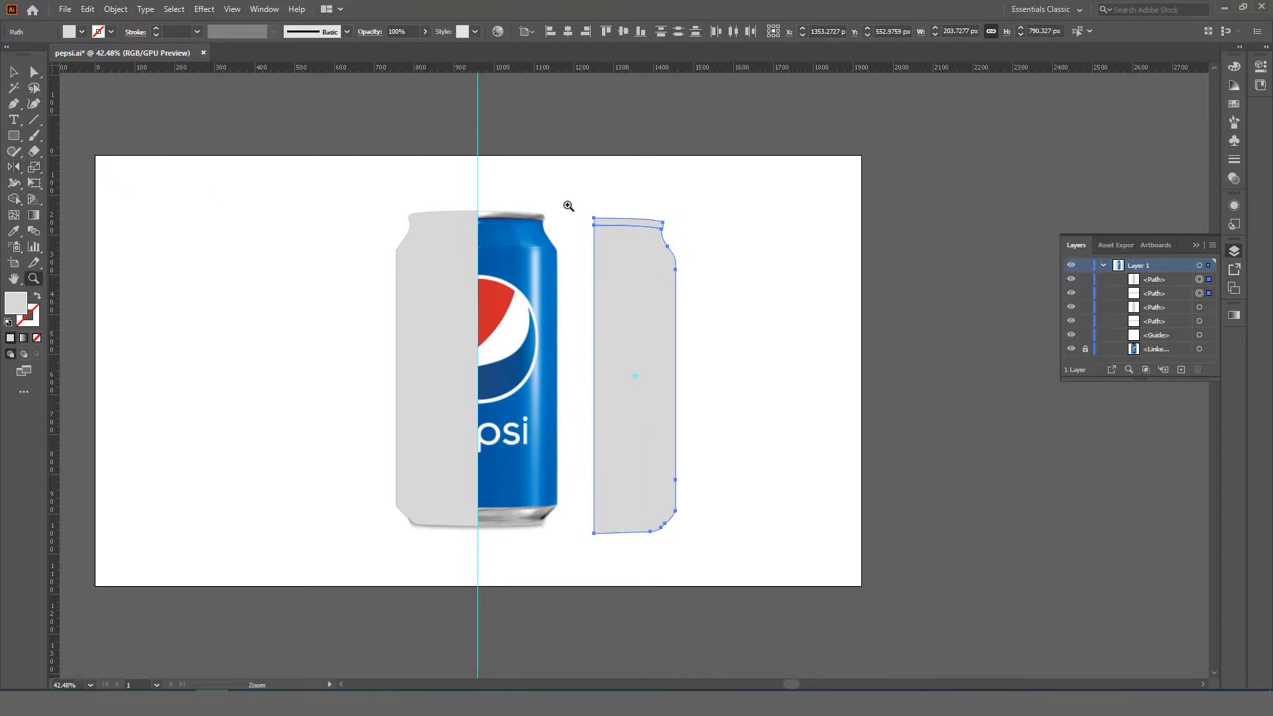
drag(568, 204, 770, 318)
key(v)
drag(669, 318, 359, 279)
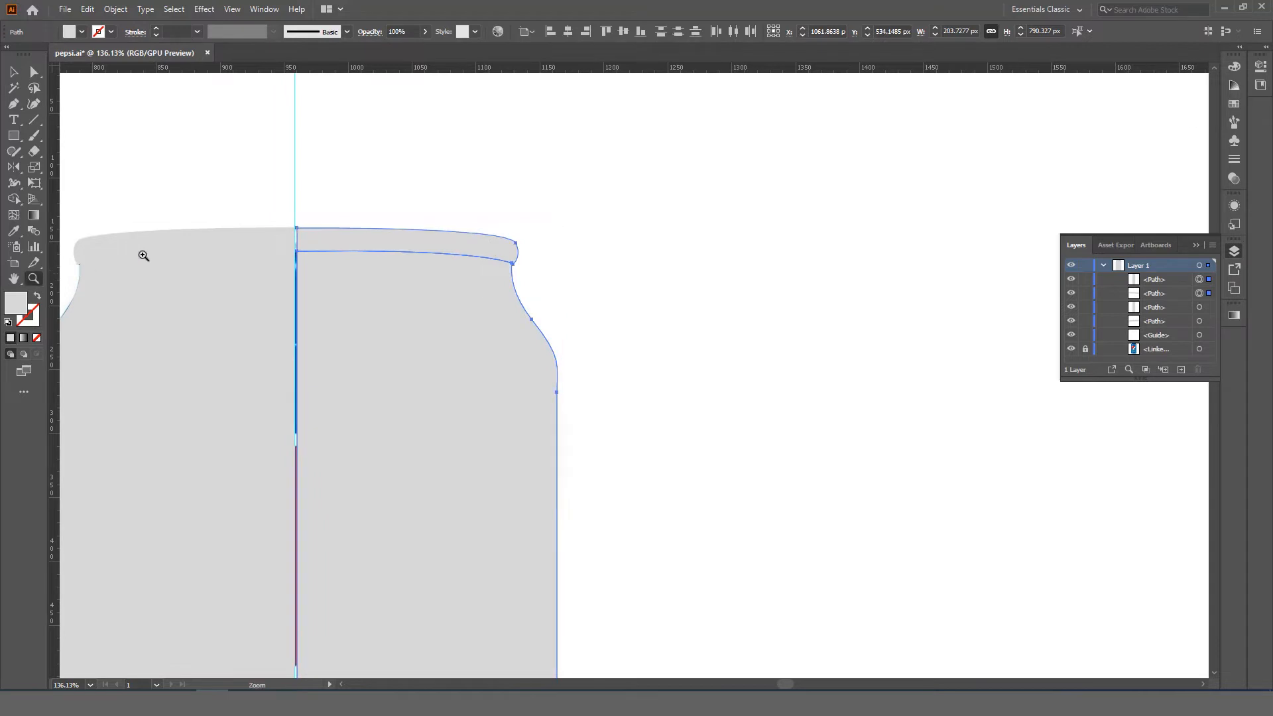
scroll(142, 256, up, 10)
drag(529, 311, 509, 313)
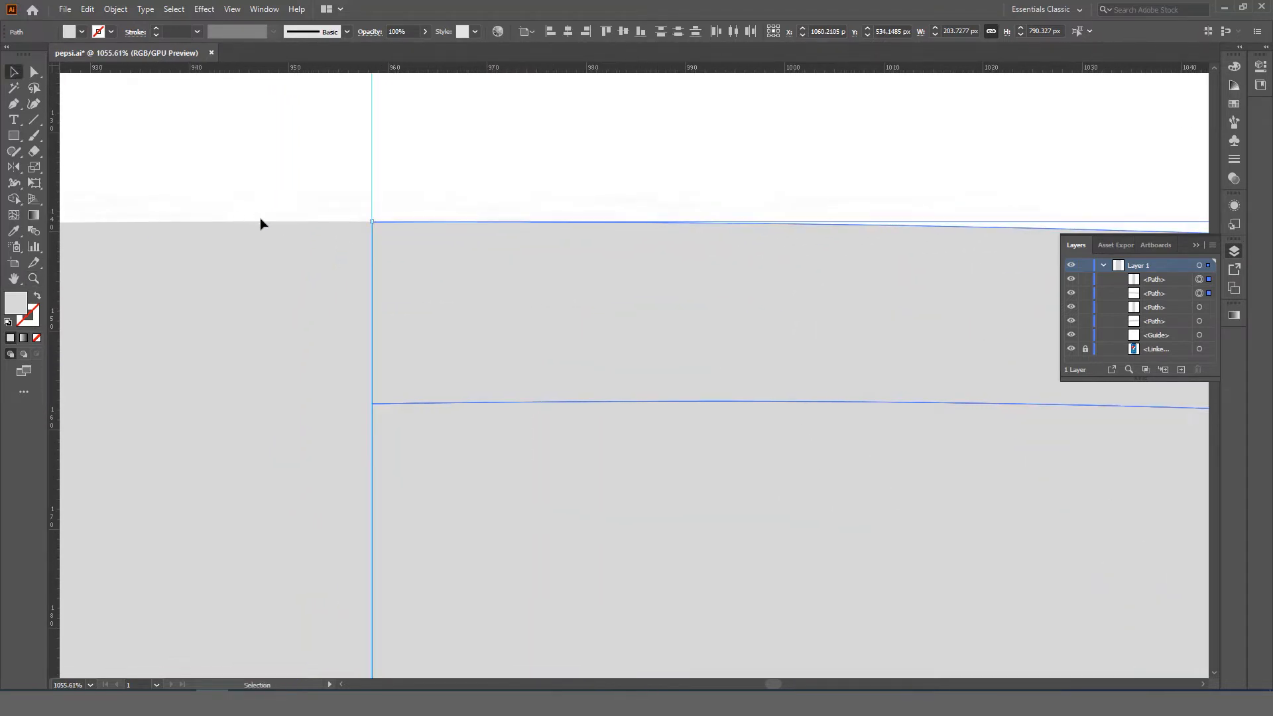
- Pull the vertical centre guide away from the can and delete it
key(w)
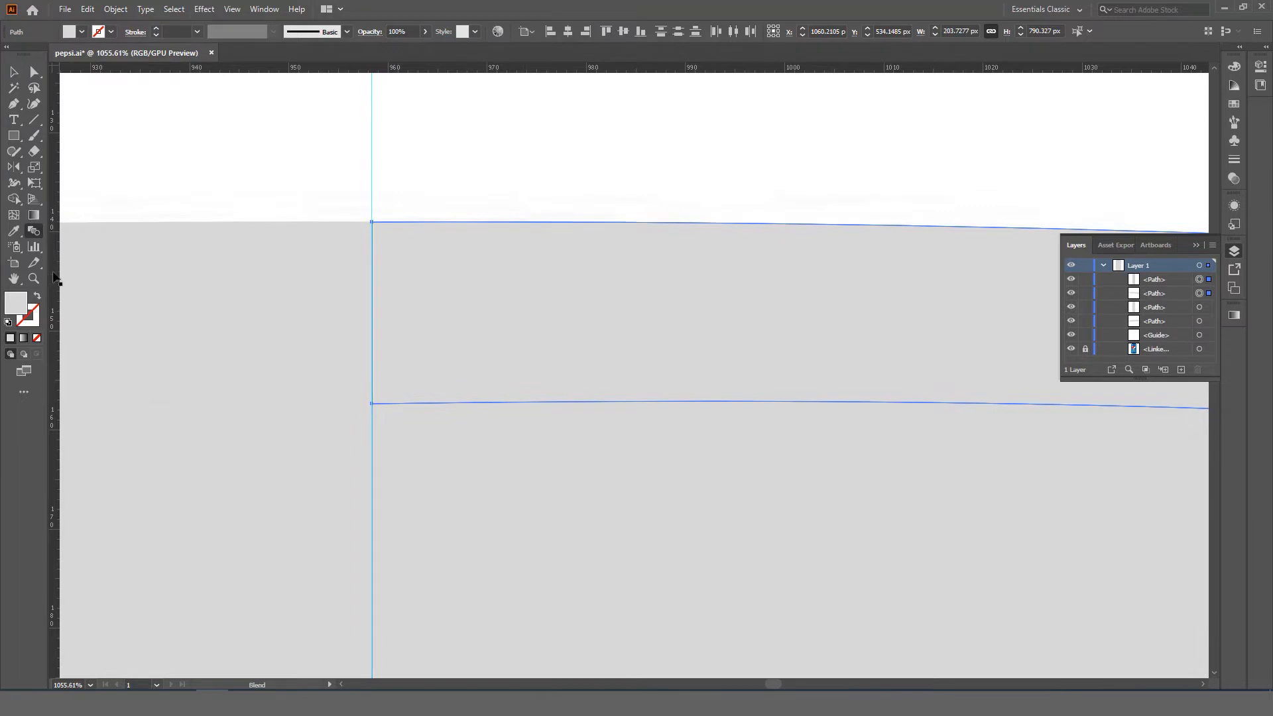
click(34, 278)
drag(494, 299, 490, 241)
drag(491, 240, 377, 255)
key(v)
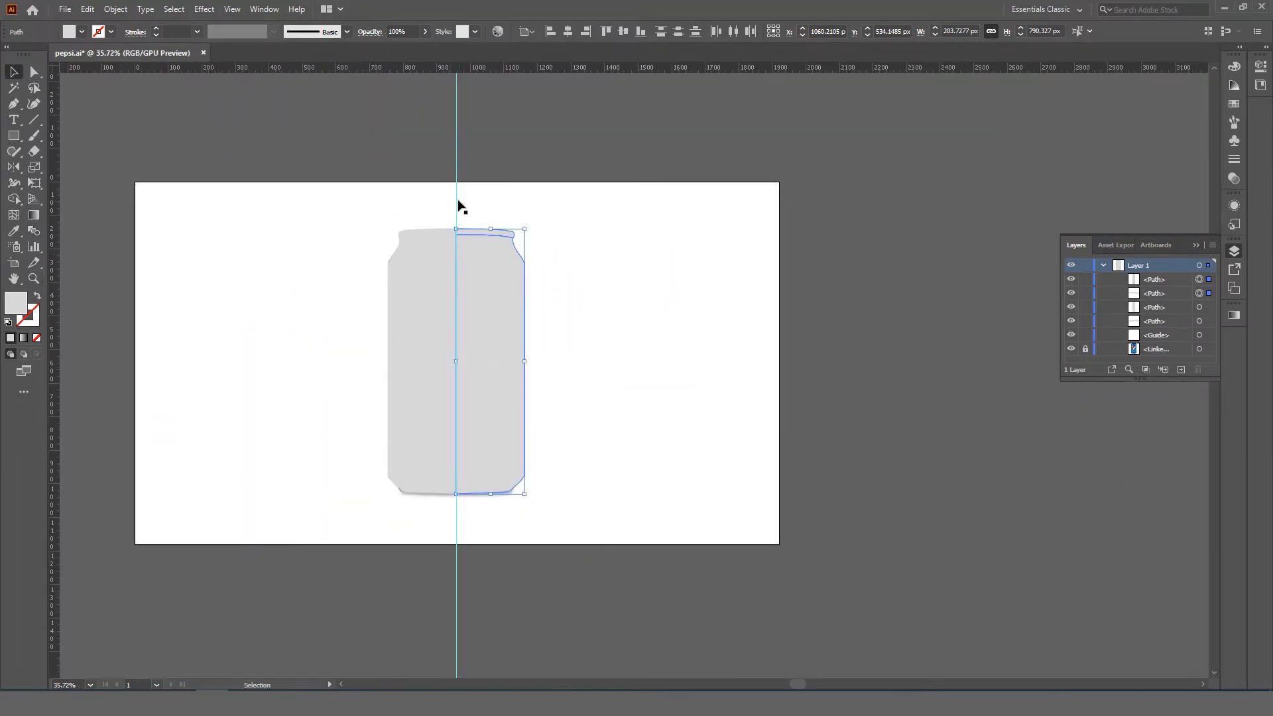
drag(456, 202, 563, 205)
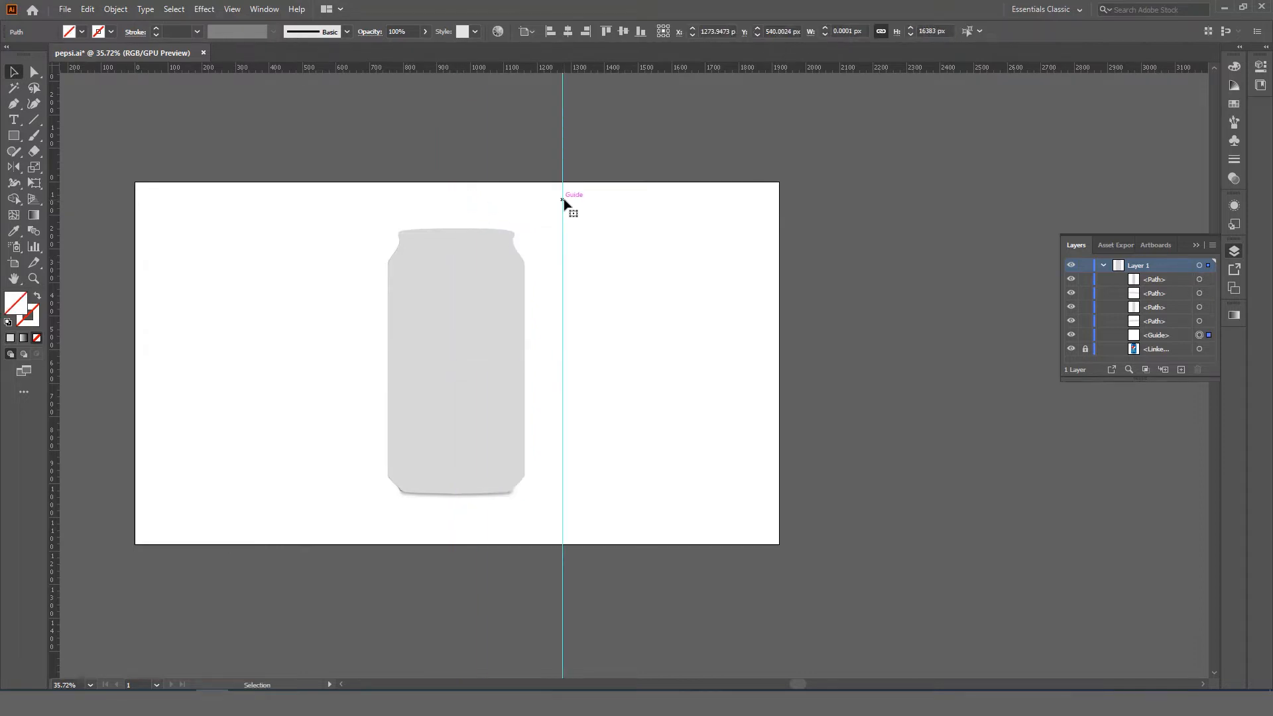
key(Delete)
- Select all four gray can halves and move them to the empty area right of the photo
key(z)
drag(497, 309, 528, 342)
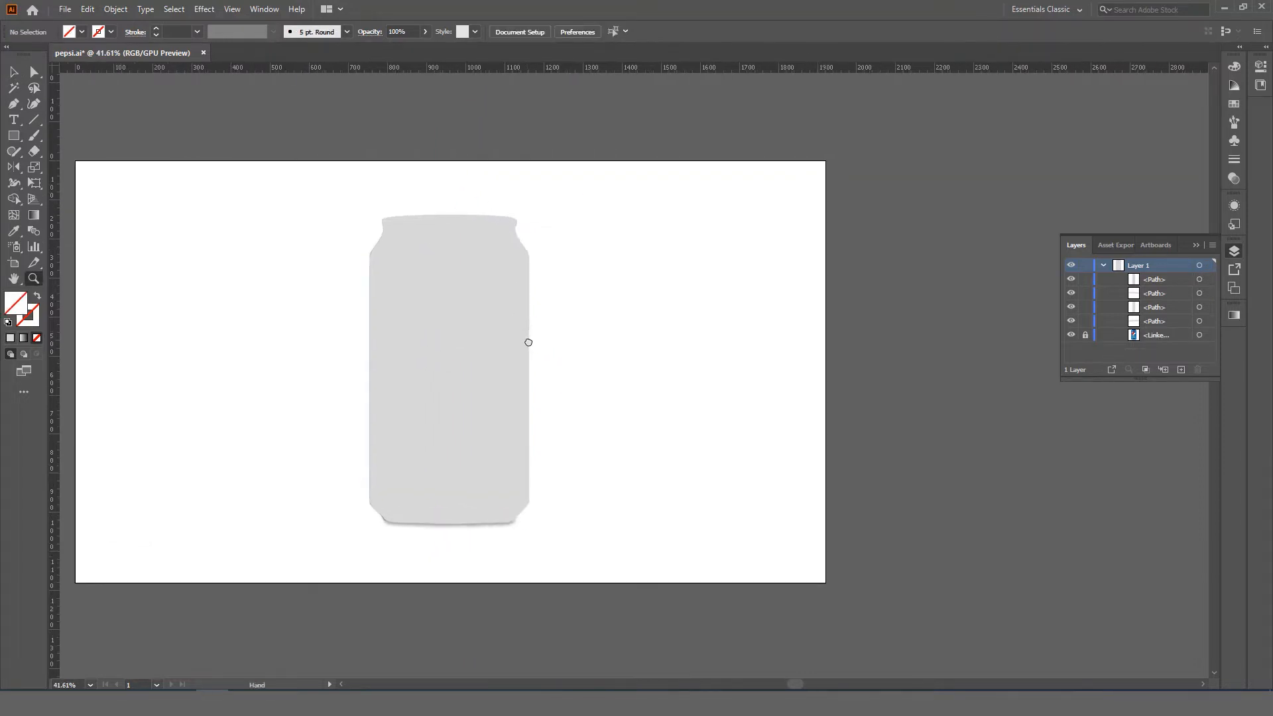
key(v)
drag(568, 188, 389, 506)
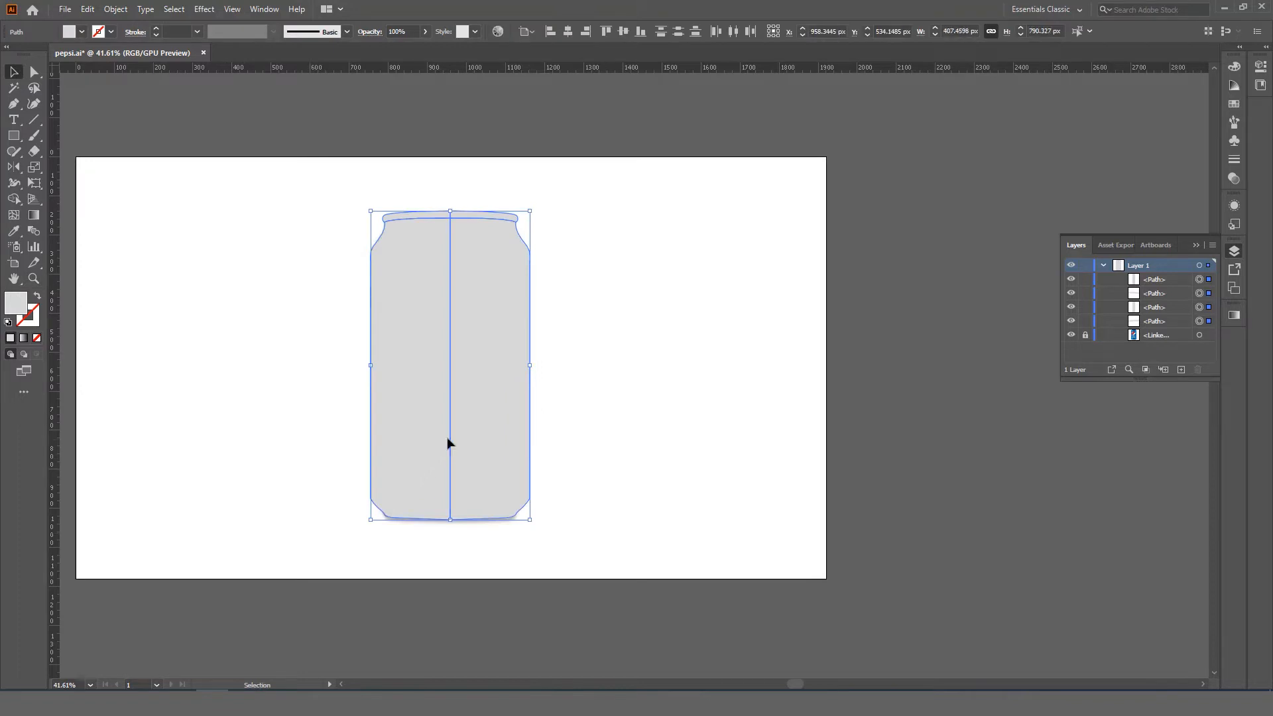
drag(447, 442, 654, 445)
key(ctrl+shift+a)
- Select the two rim halves and unite them into one shape with Pathfinder
key(z)
click(722, 352)
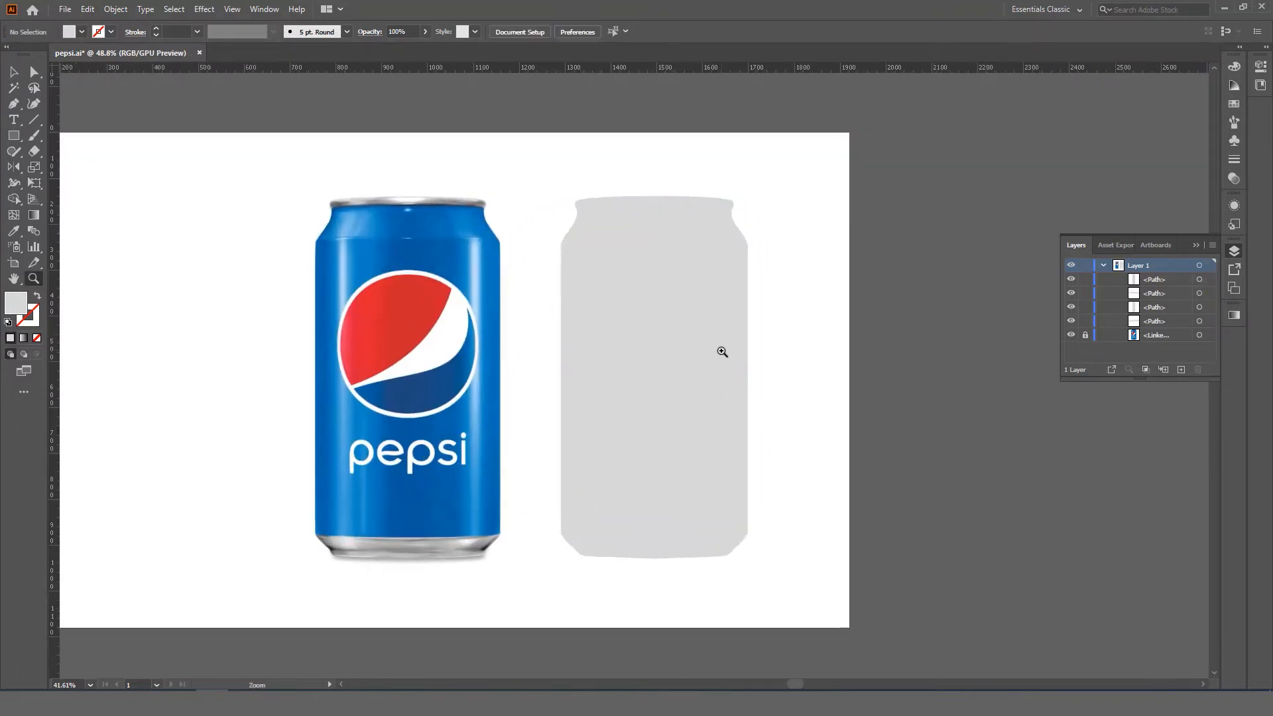
key(v)
drag(758, 137, 575, 202)
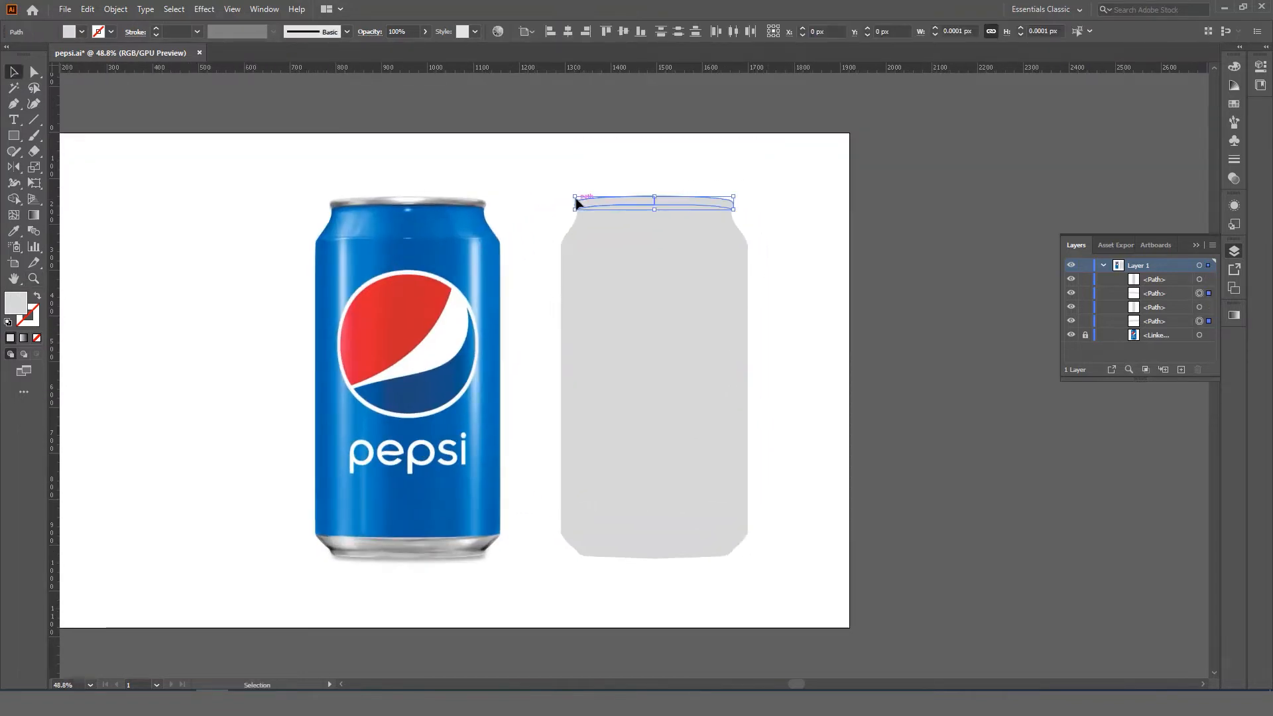
click(667, 202)
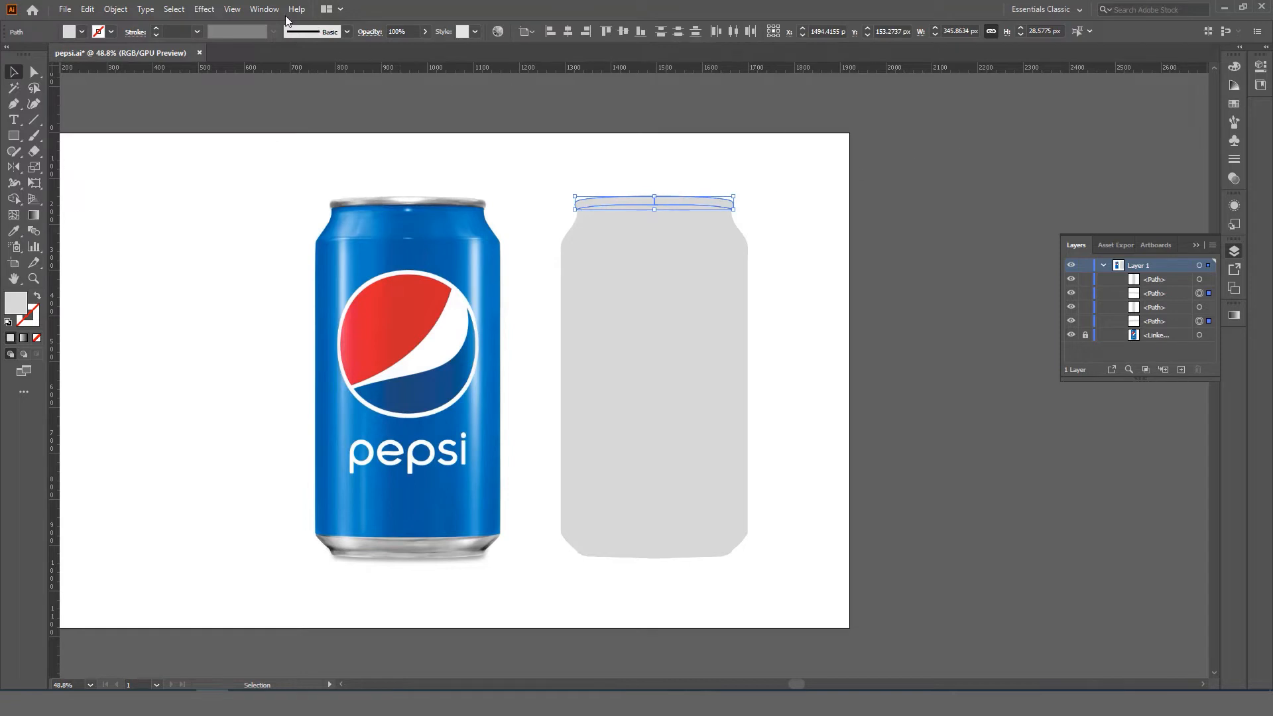
click(263, 9)
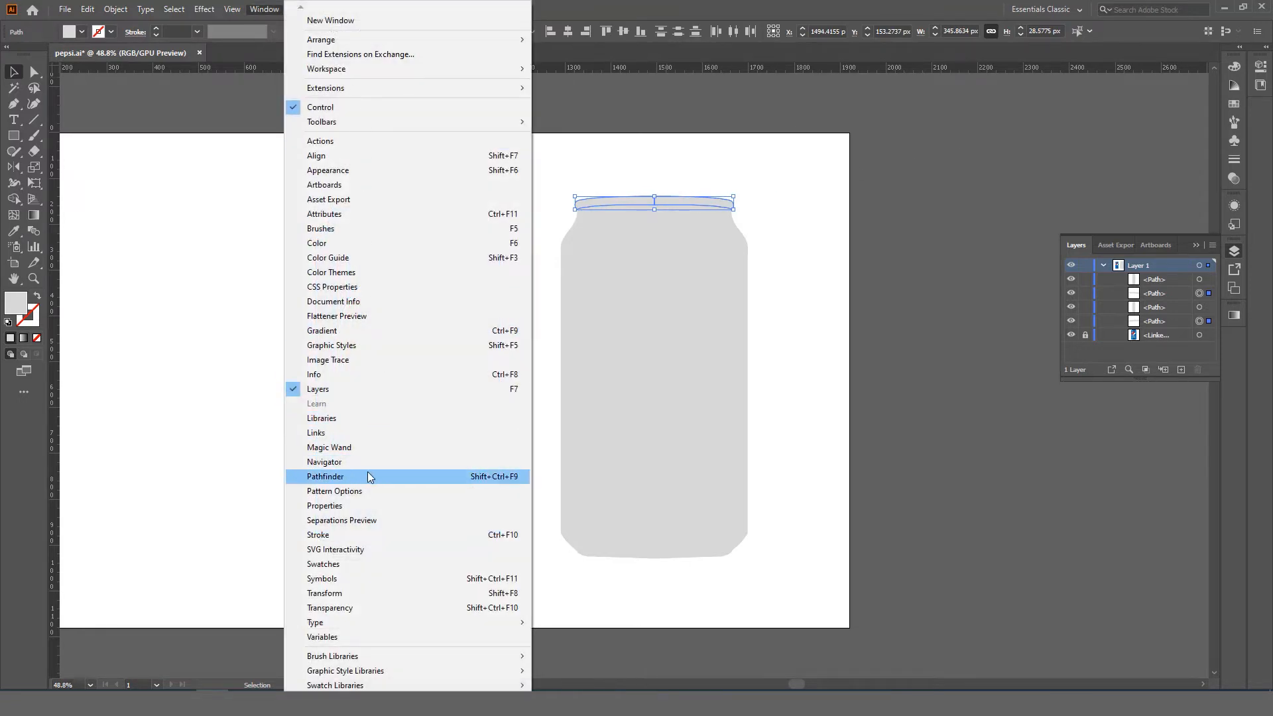
click(348, 474)
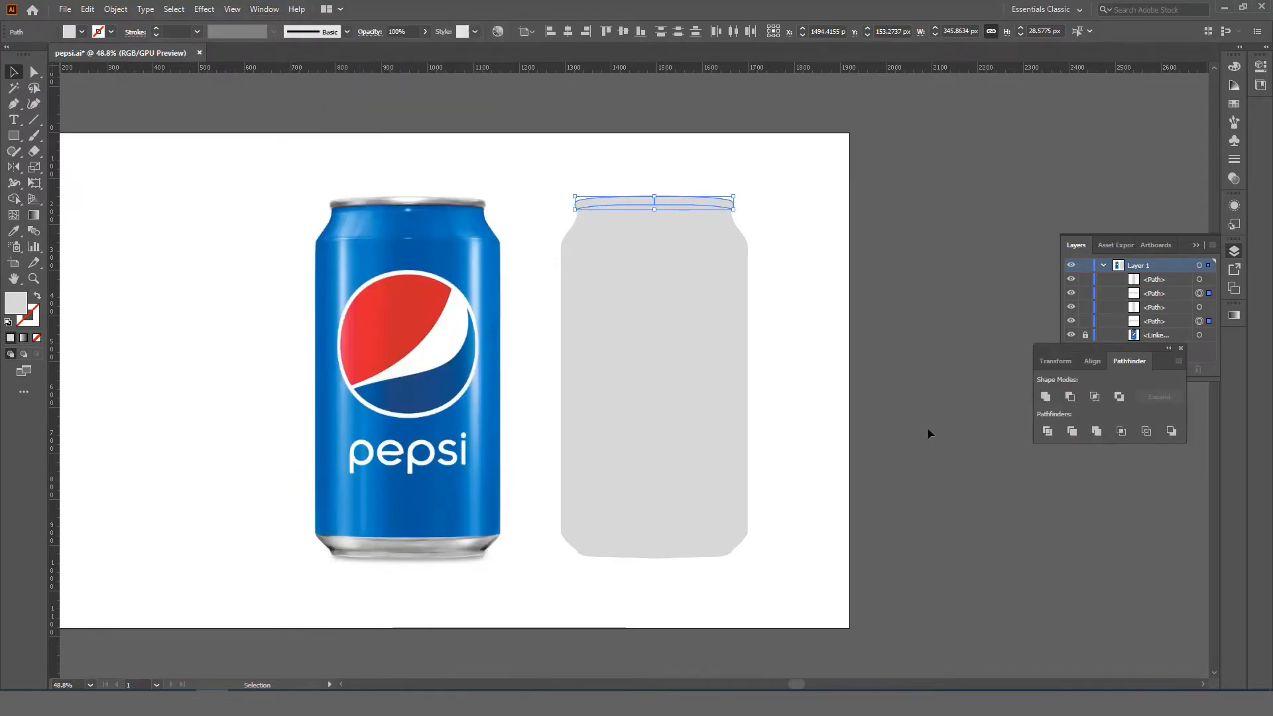
click(1045, 396)
- Select both body halves and unite them into a single can body with Pathfinder
scroll(682, 347, up, 6)
drag(669, 454, 667, 452)
shift+click(526, 432)
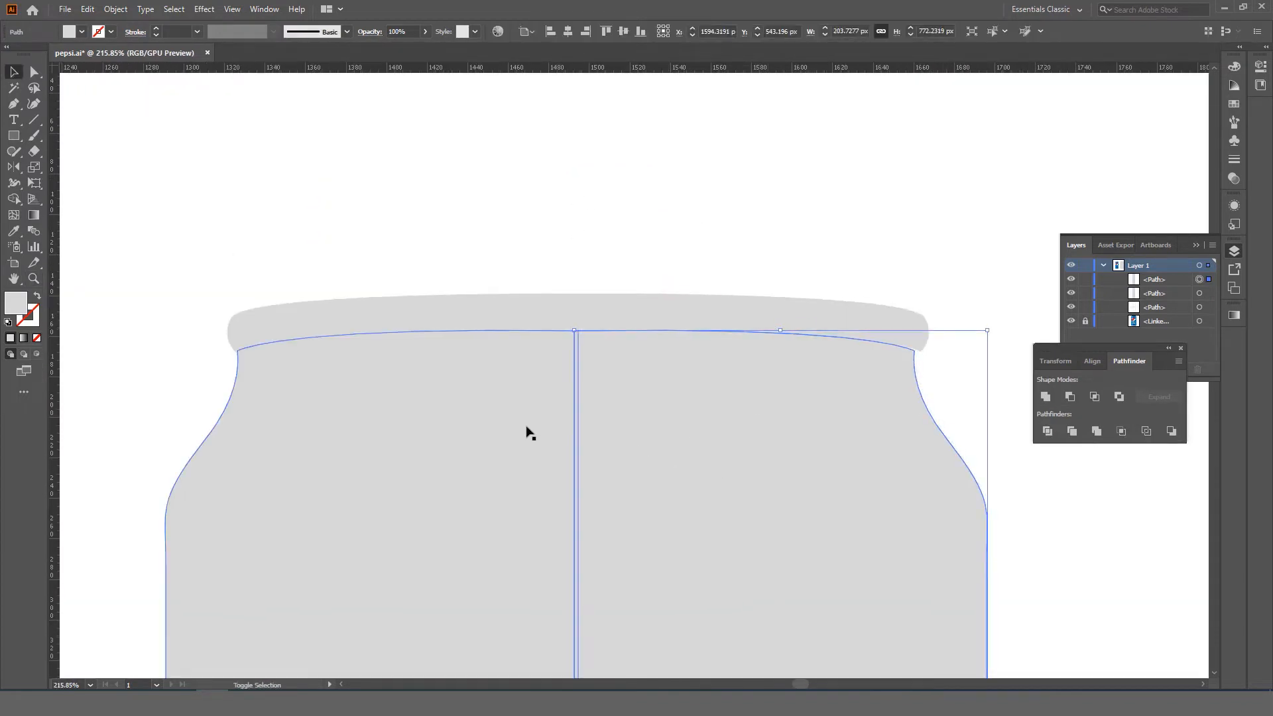
click(1045, 397)
- Examine the united rim and body up close at the rim edge and as a whole can
scroll(792, 366, down, 3)
scroll(894, 397, up, 4)
click(873, 348)
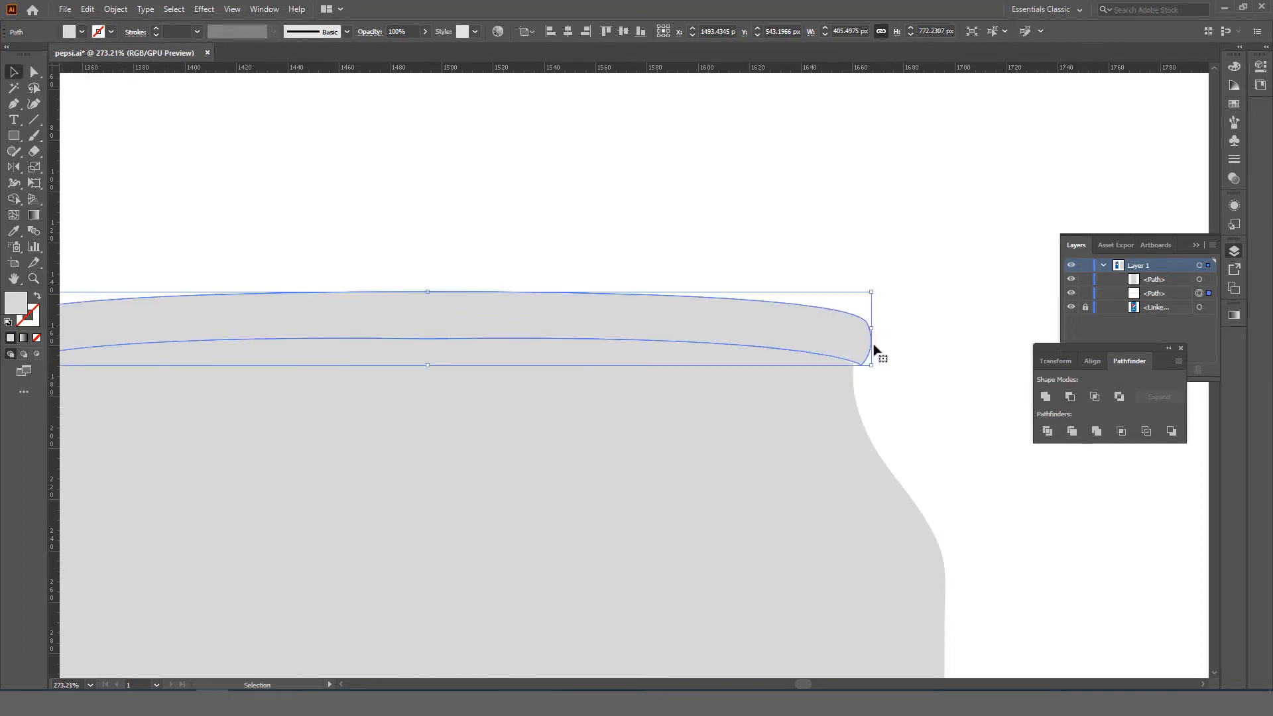
drag(868, 336, 372, 324)
click(895, 351)
key(z)
drag(763, 364, 633, 343)
drag(676, 346, 701, 372)
drag(658, 358, 705, 395)
mouse_move(700, 405)
mouse_down()
mouse_move(739, 398)
mouse_move(703, 390)
mouse_up()
drag(709, 390, 722, 390)
key(v)
drag(800, 160, 548, 605)
click(829, 340)
- Draw a gray ellipse about 516 by 220 px across the upper part of the can photo
drag(741, 289, 733, 338)
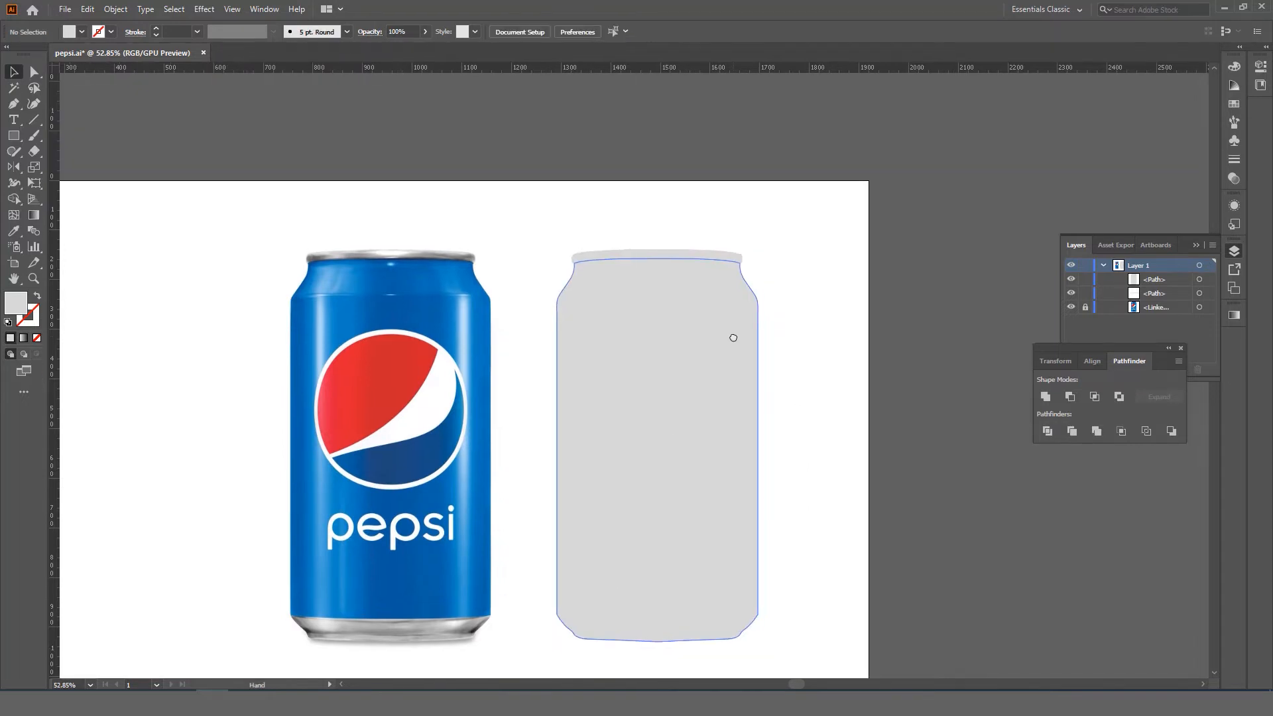
drag(531, 325, 622, 344)
drag(394, 320, 529, 317)
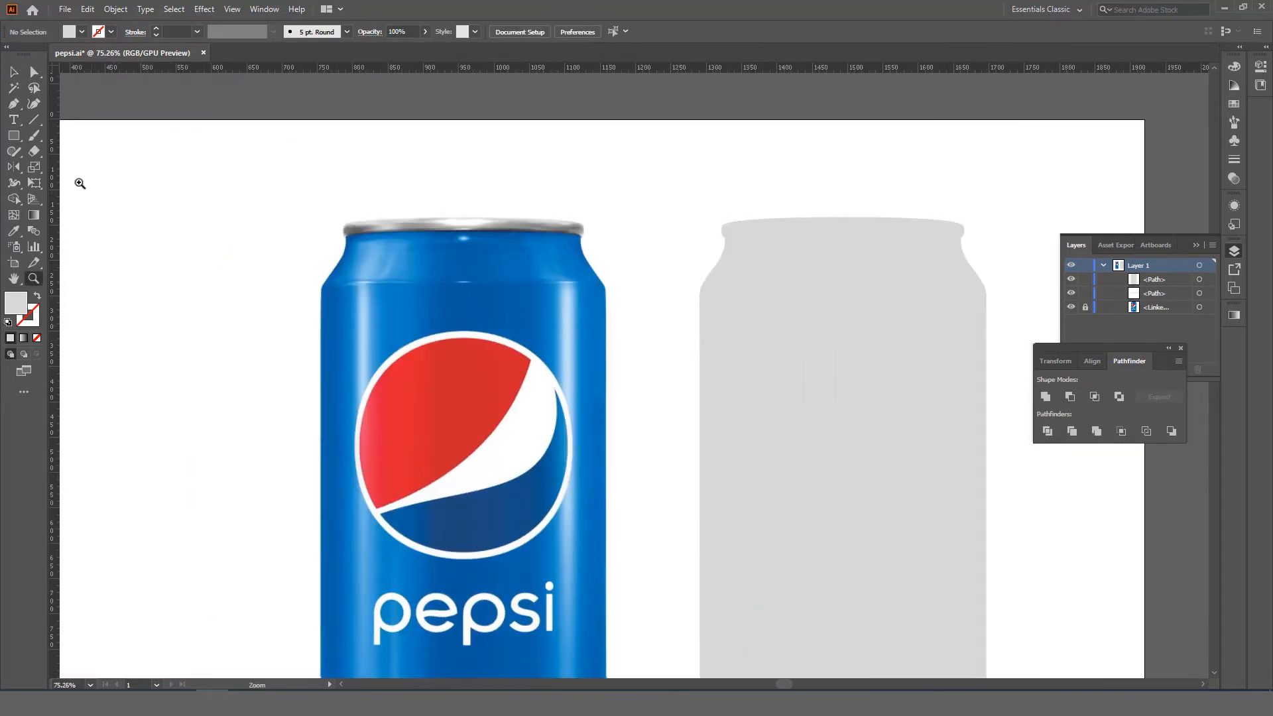
click(13, 103)
click(13, 135)
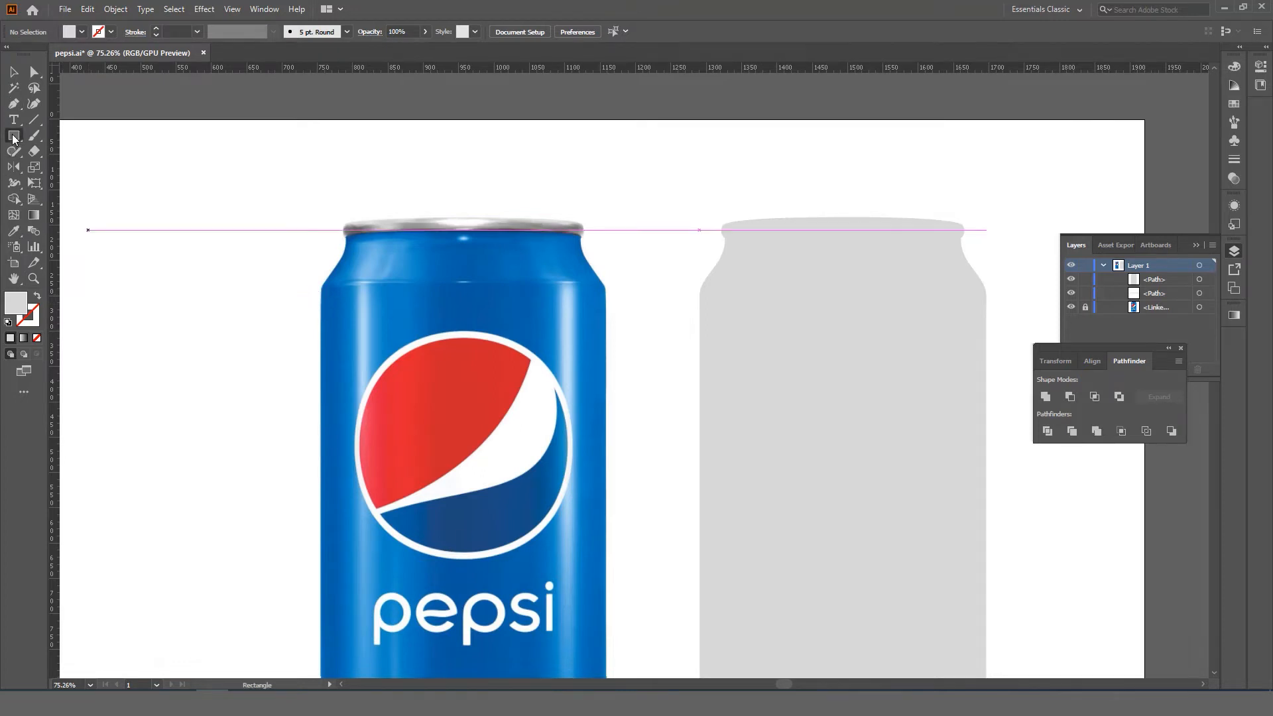
click(67, 167)
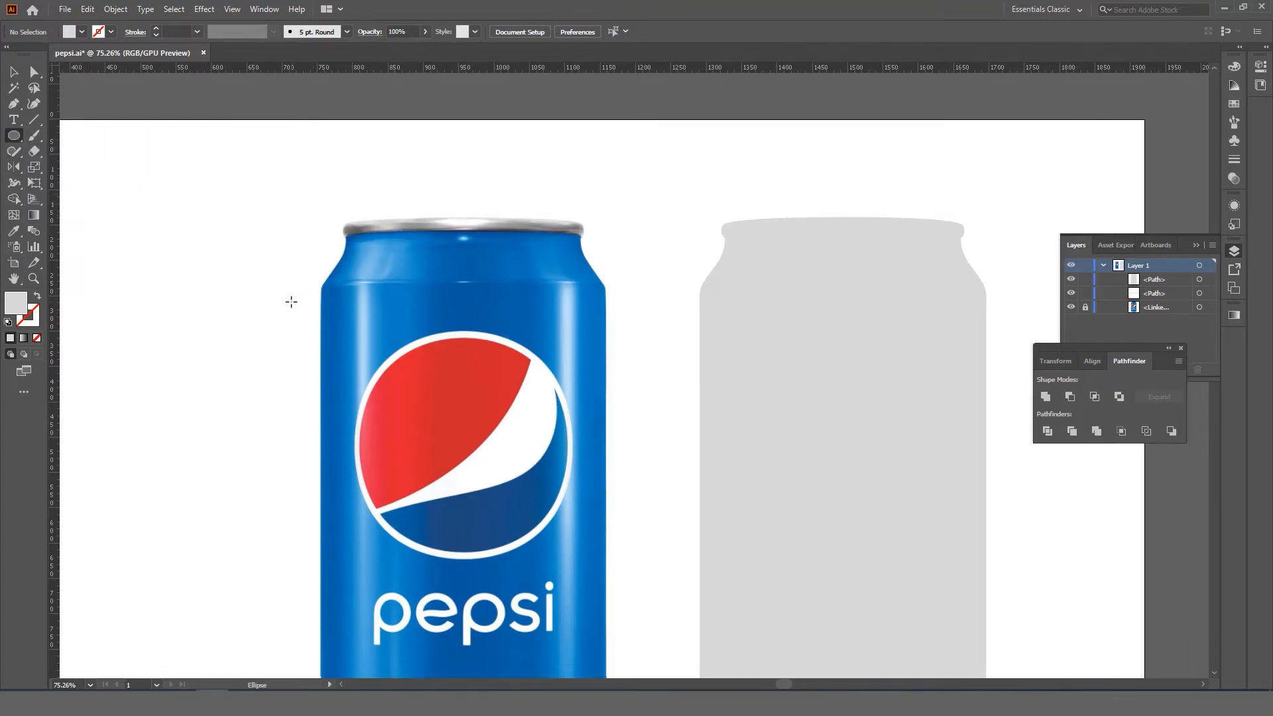
drag(291, 302, 656, 457)
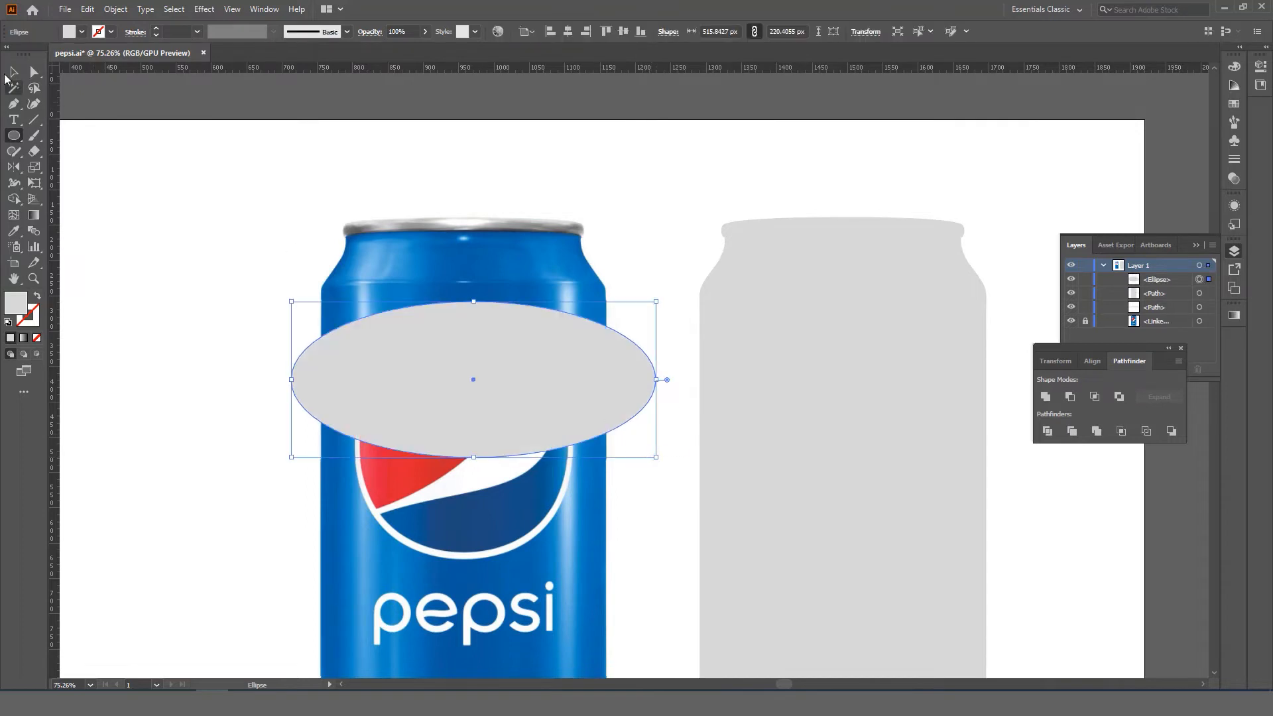
- Raise the ellipse's top edge to the photo's shoulder line and widen it symmetrically to about 1472 px
click(13, 72)
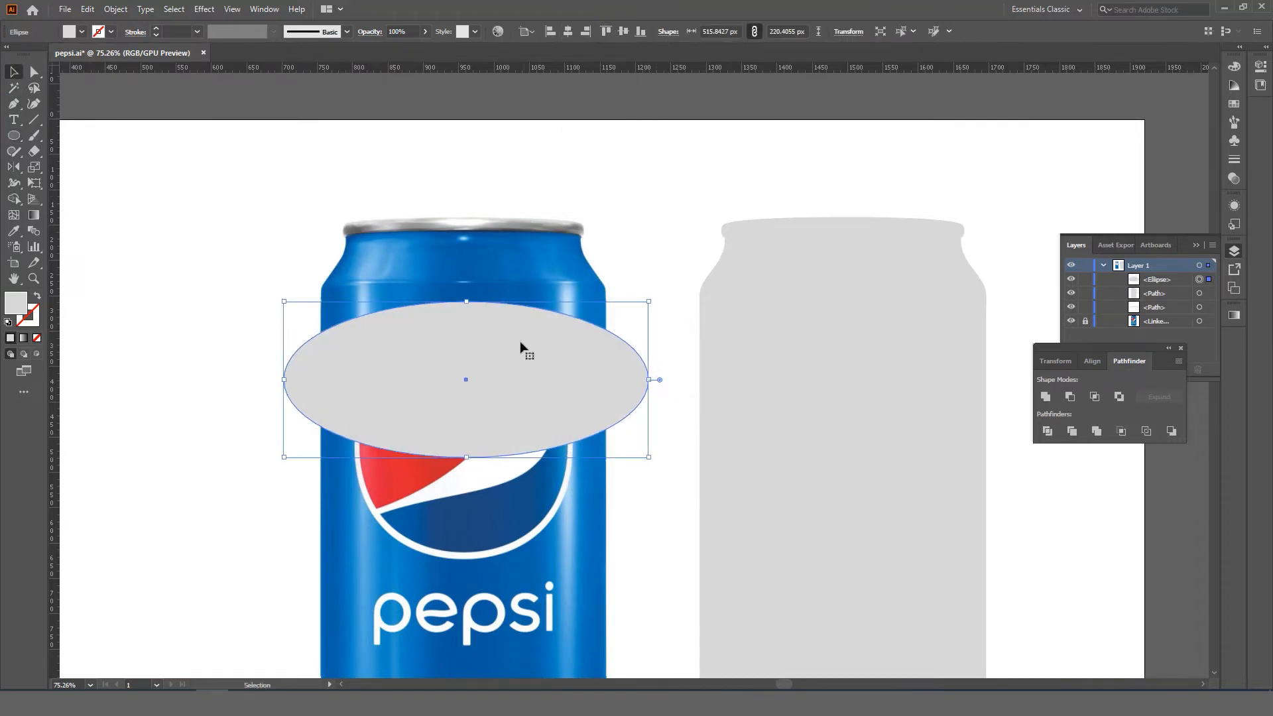
drag(527, 348, 520, 332)
drag(650, 362, 987, 324)
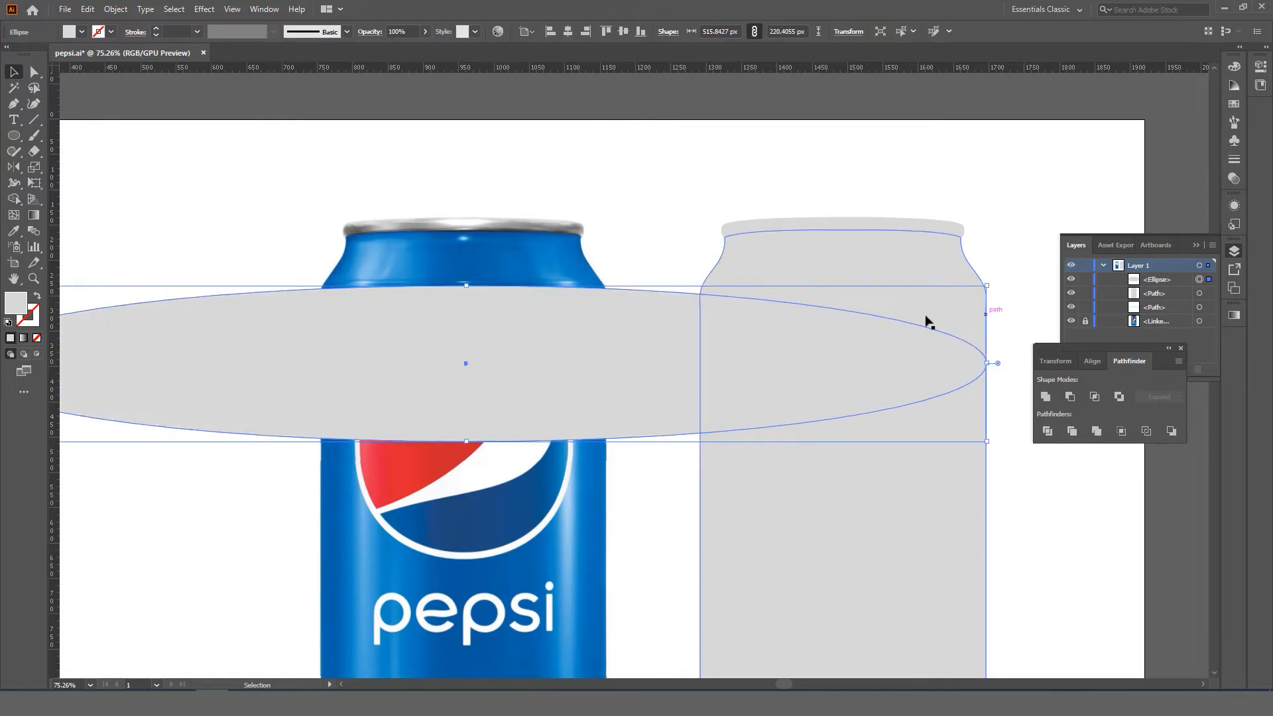
drag(466, 285, 637, 345)
key(z)
key(v)
- Centre the wide ellipse horizontally on the gray can body
shift+click(642, 272)
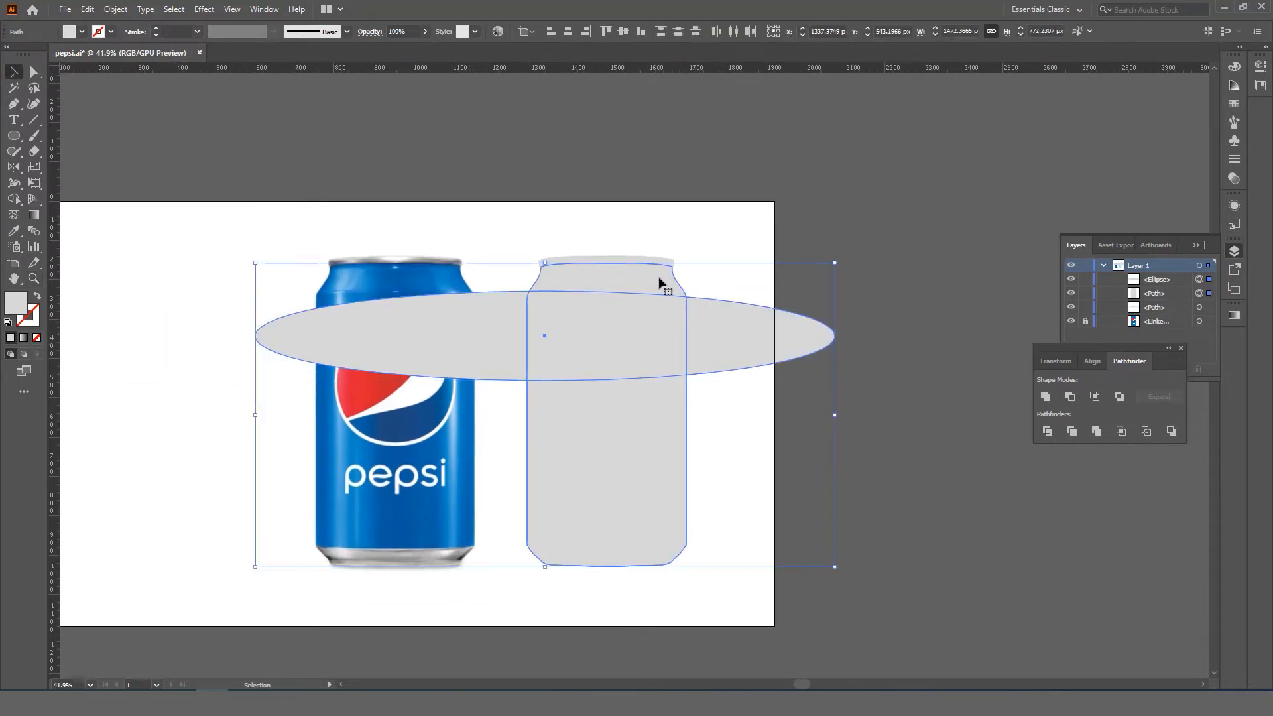
drag(659, 298, 722, 299)
click(747, 265)
- Duplicate the ellipse straight down so its lower edge crosses the can body just above the base bevel
click(717, 304)
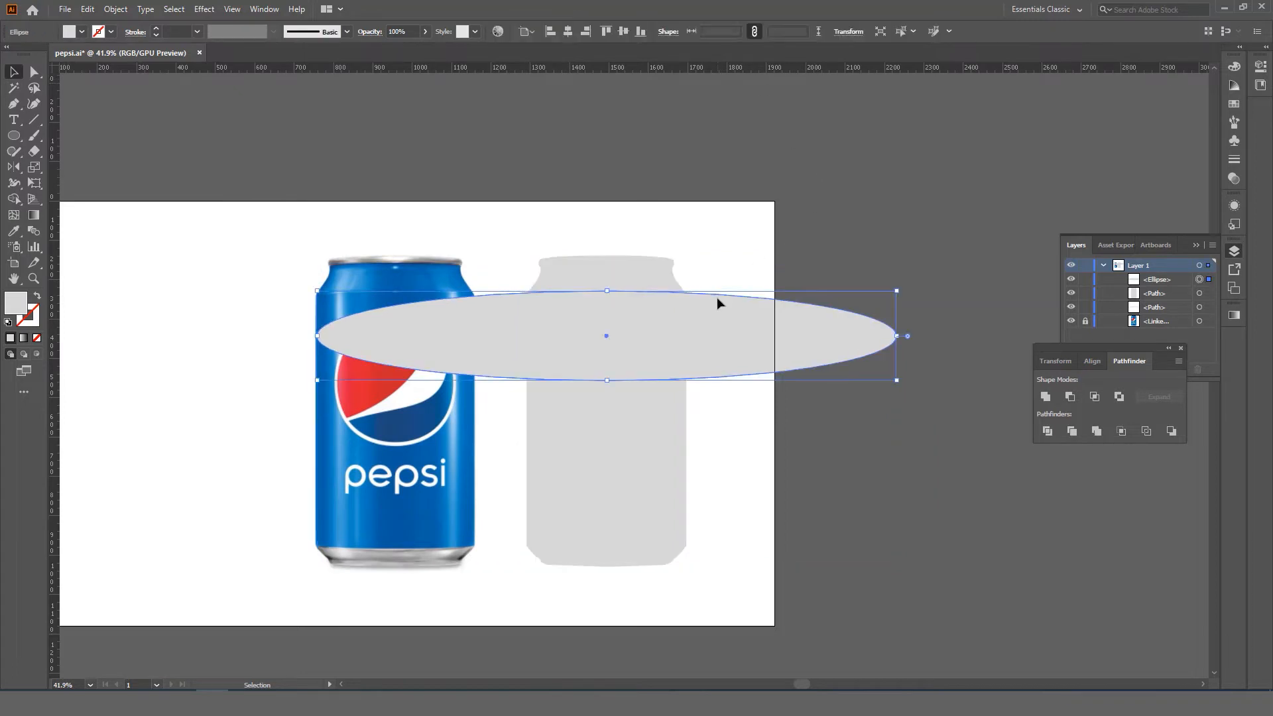
click(782, 238)
drag(774, 213, 729, 505)
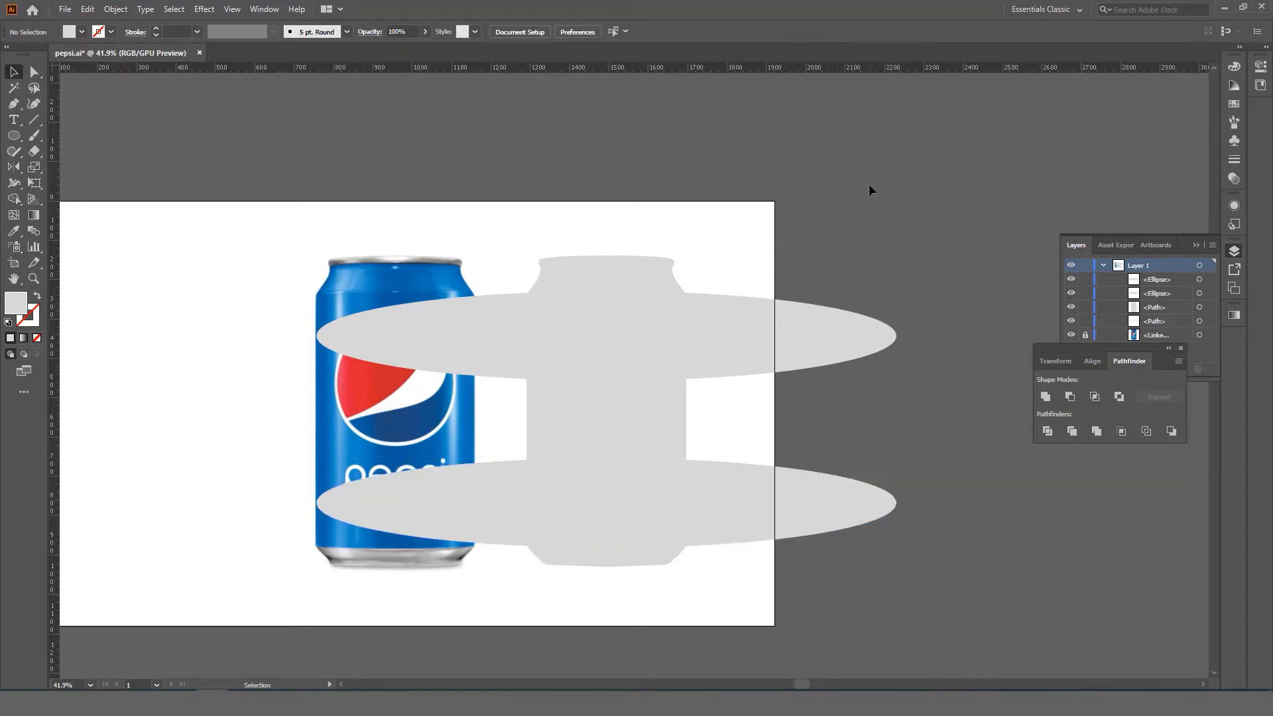
- Remove the parts of both wide ellipses that stick out beyond the can body, using the Shape Builder on all vector pieces
drag(868, 184, 609, 598)
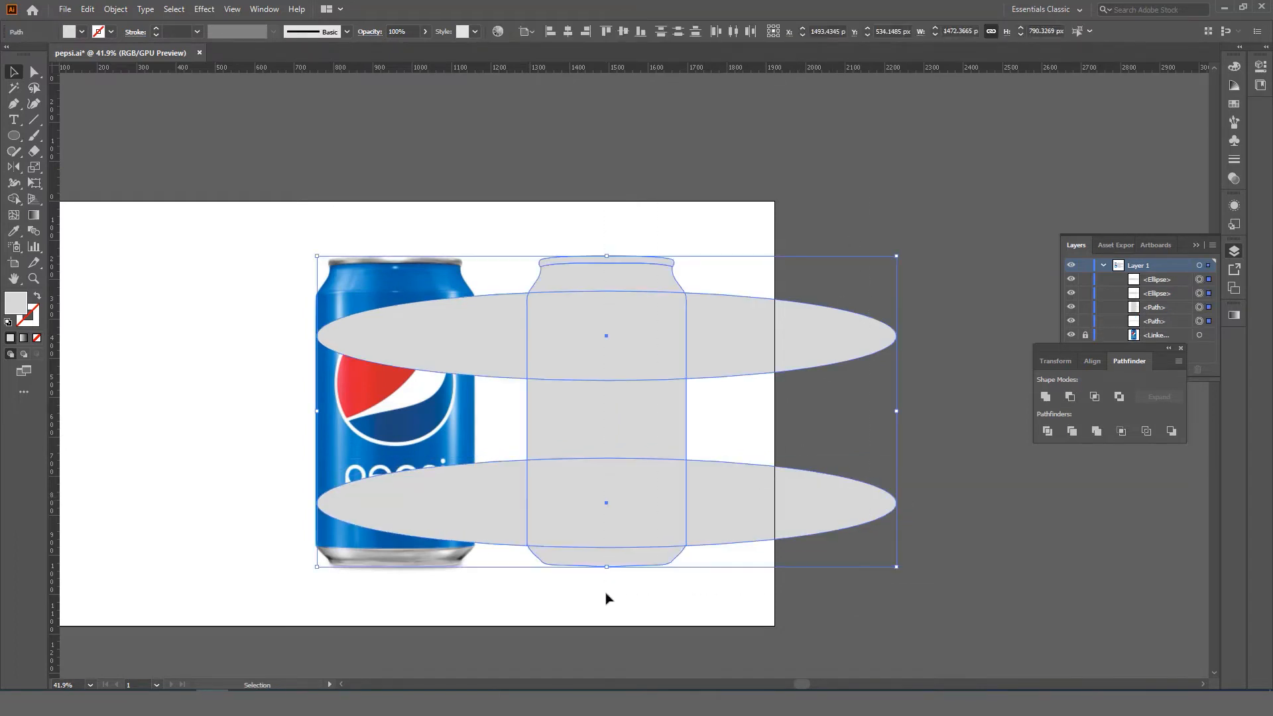
click(16, 182)
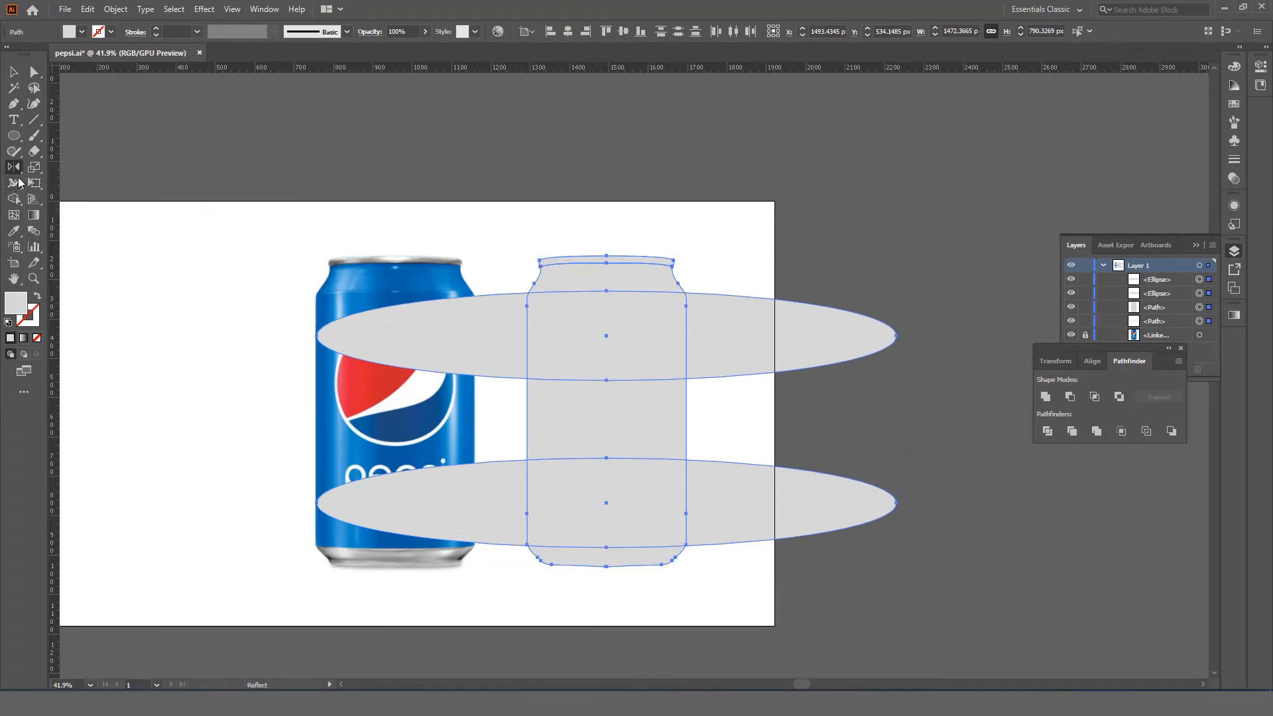
click(14, 199)
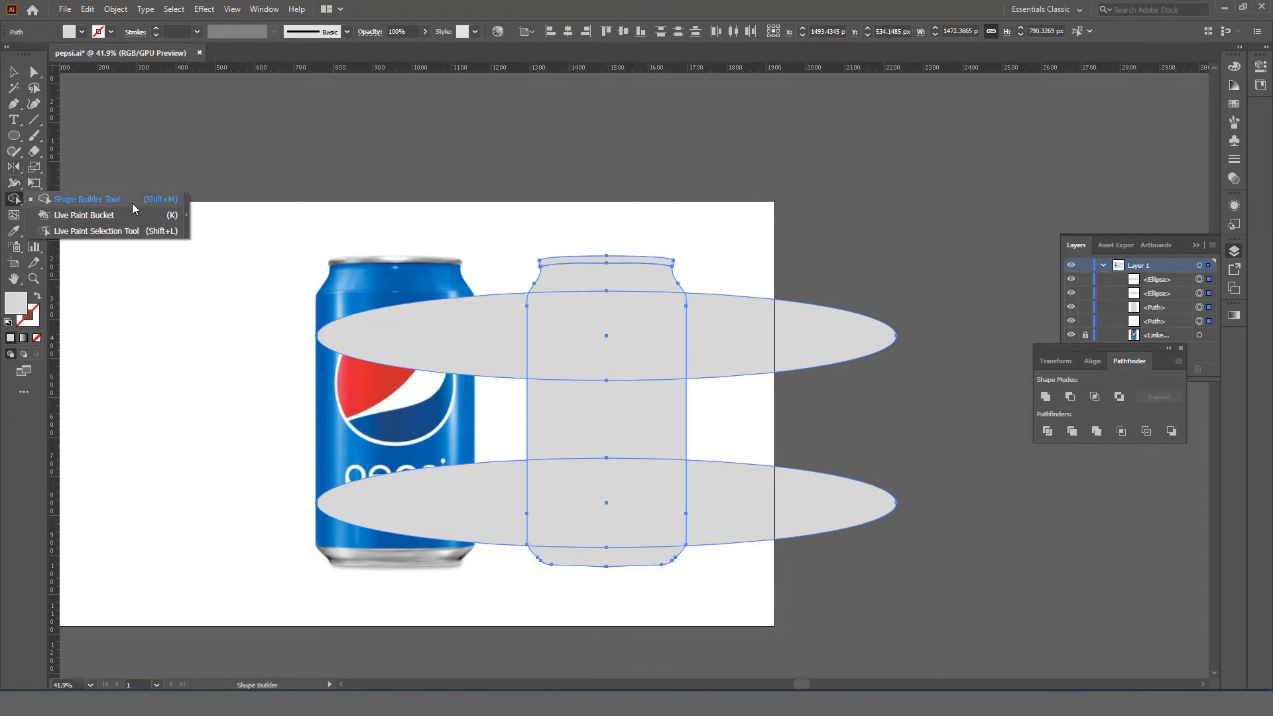
click(132, 208)
alt+click(788, 325)
alt+click(789, 504)
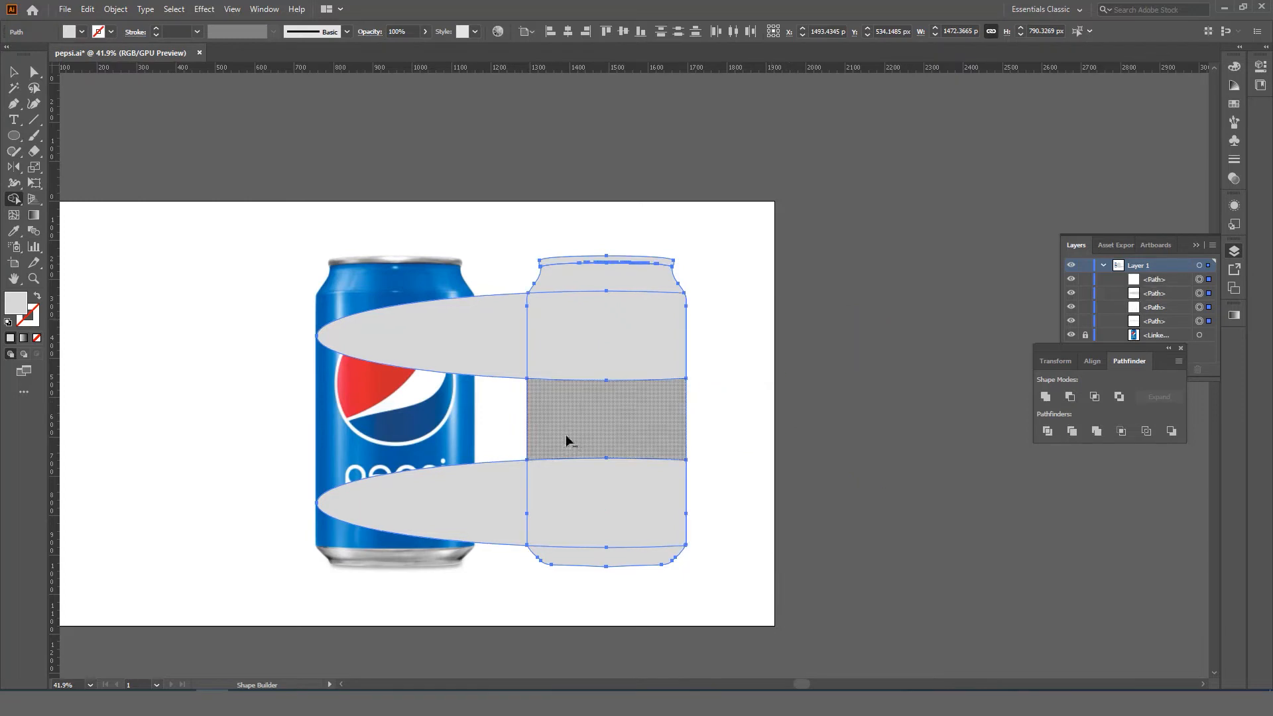
alt+click(498, 353)
alt+click(494, 508)
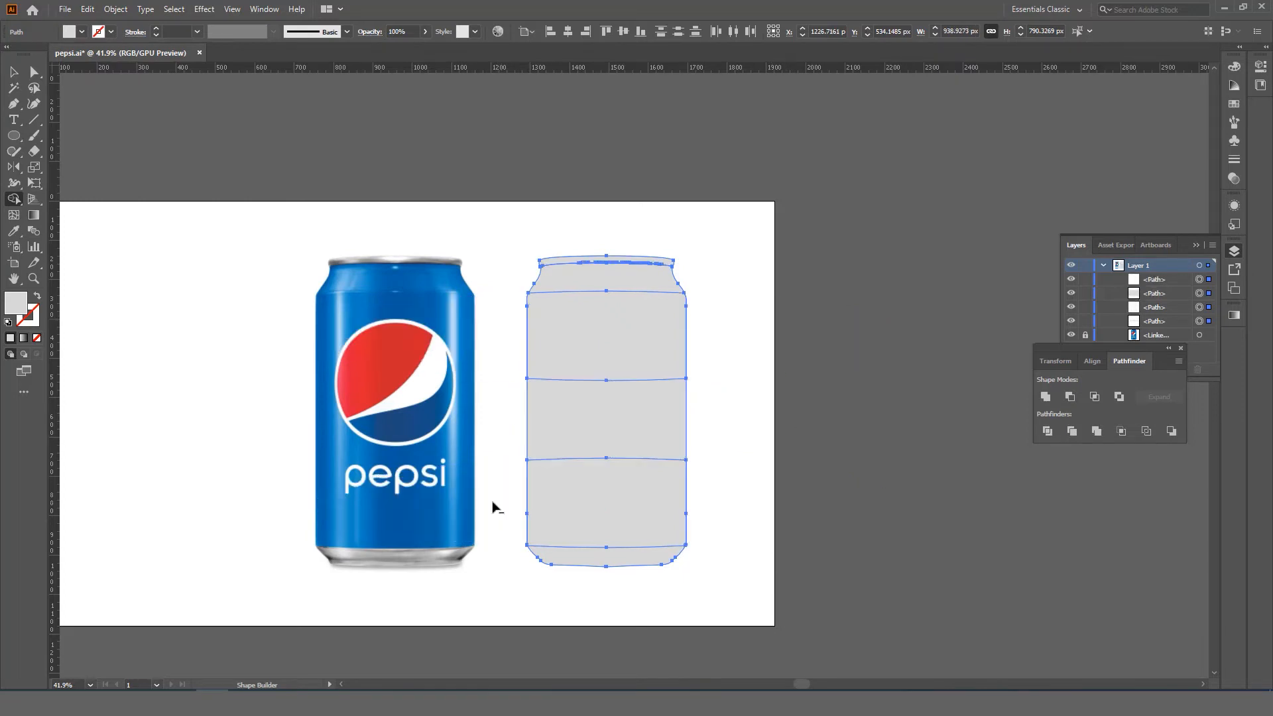
- Merge the three stacked regions between the can's shoulder and base into one body shape with the Shape Builder
mouse_move(601, 374)
mouse_down()
mouse_move(612, 331)
mouse_move(613, 479)
mouse_up()
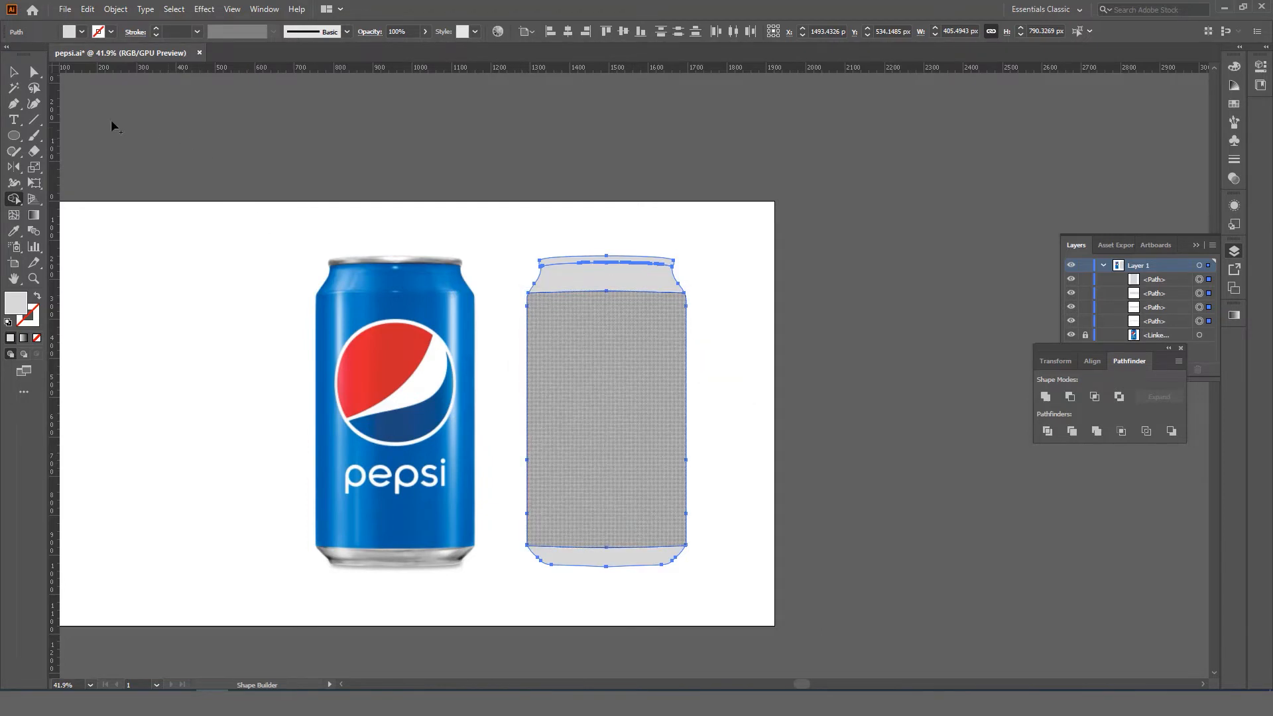
key(v)
click(701, 199)
click(640, 277)
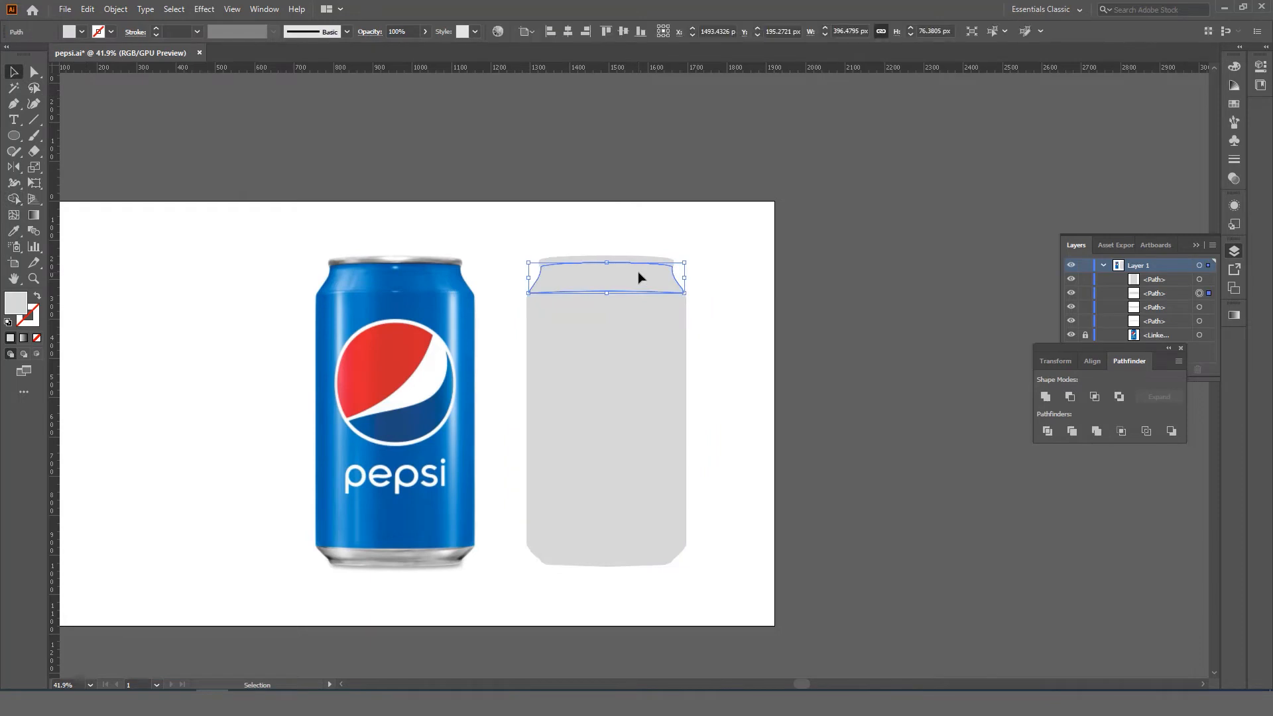
shift+click(635, 562)
drag(638, 560, 669, 557)
key(ctrl+z)
- Draw an ellipse about 538 by 89 px across the lower end of the gray can, overlapping the base
key(z)
drag(582, 581, 742, 523)
key(space)
scroll(662, 533, up, 1)
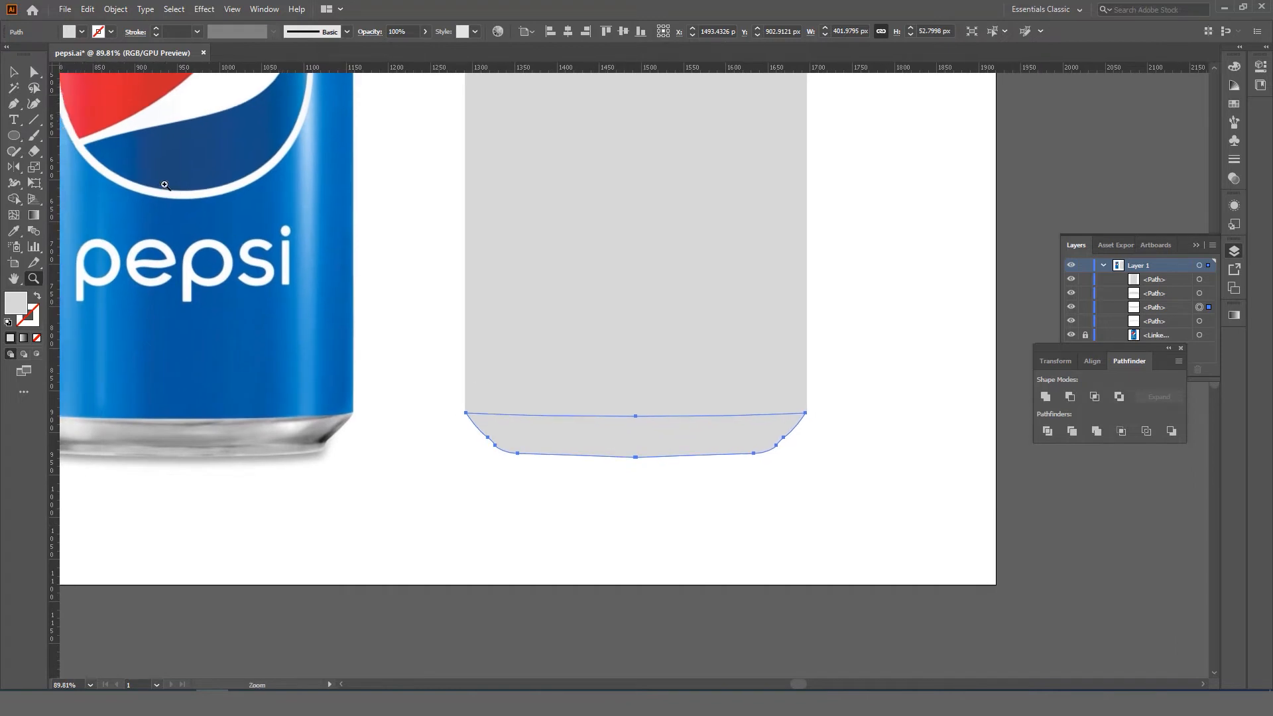
click(16, 137)
drag(420, 360, 873, 435)
- Centre the new ellipse horizontally on the can body and lower it so its bottom edge crosses the base bevel
key(v)
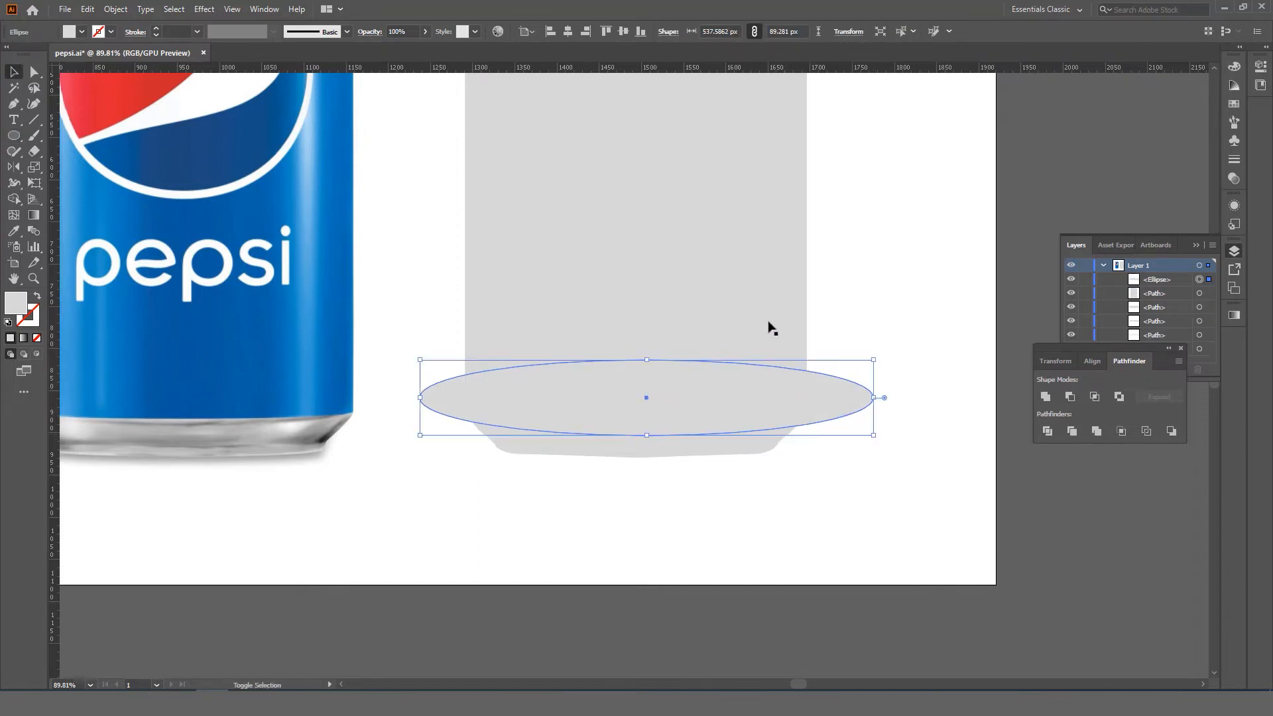
shift+click(778, 317)
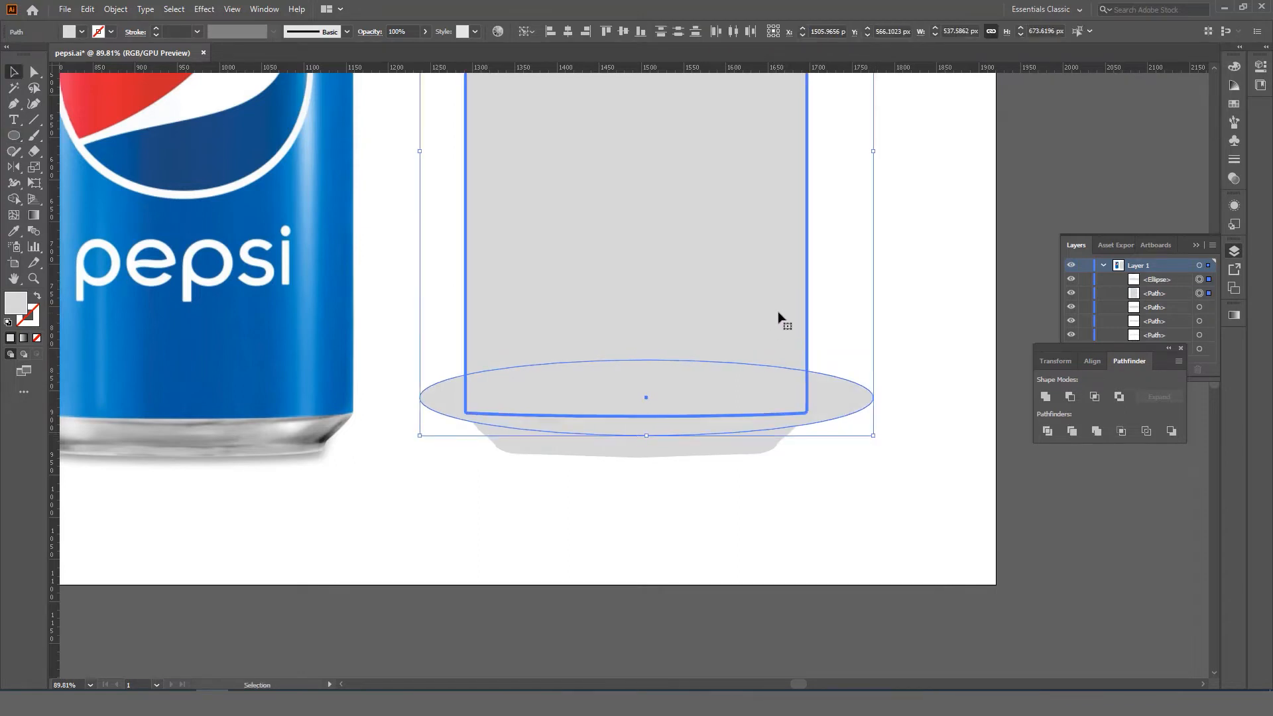
click(840, 185)
drag(840, 415, 840, 419)
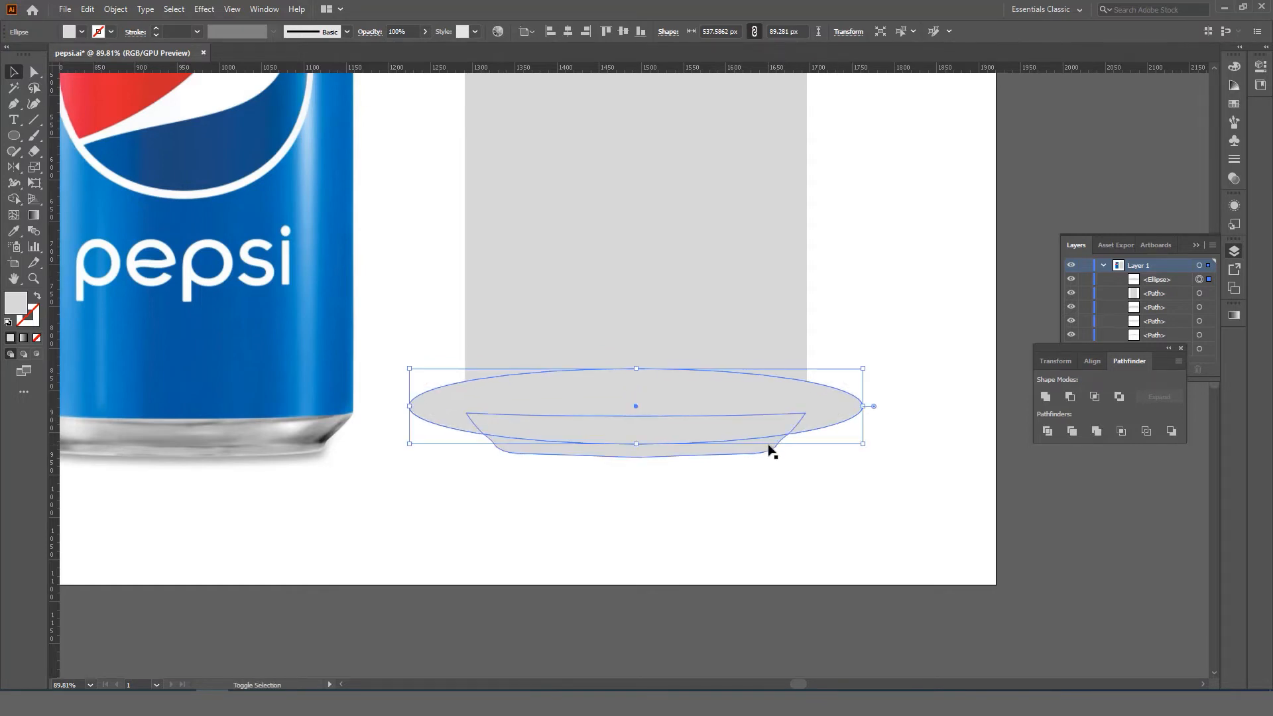
- Split the base along the ellipse with the Shape Builder, removing its outer ends and merging its upper part into the body
drag(764, 475, 827, 366)
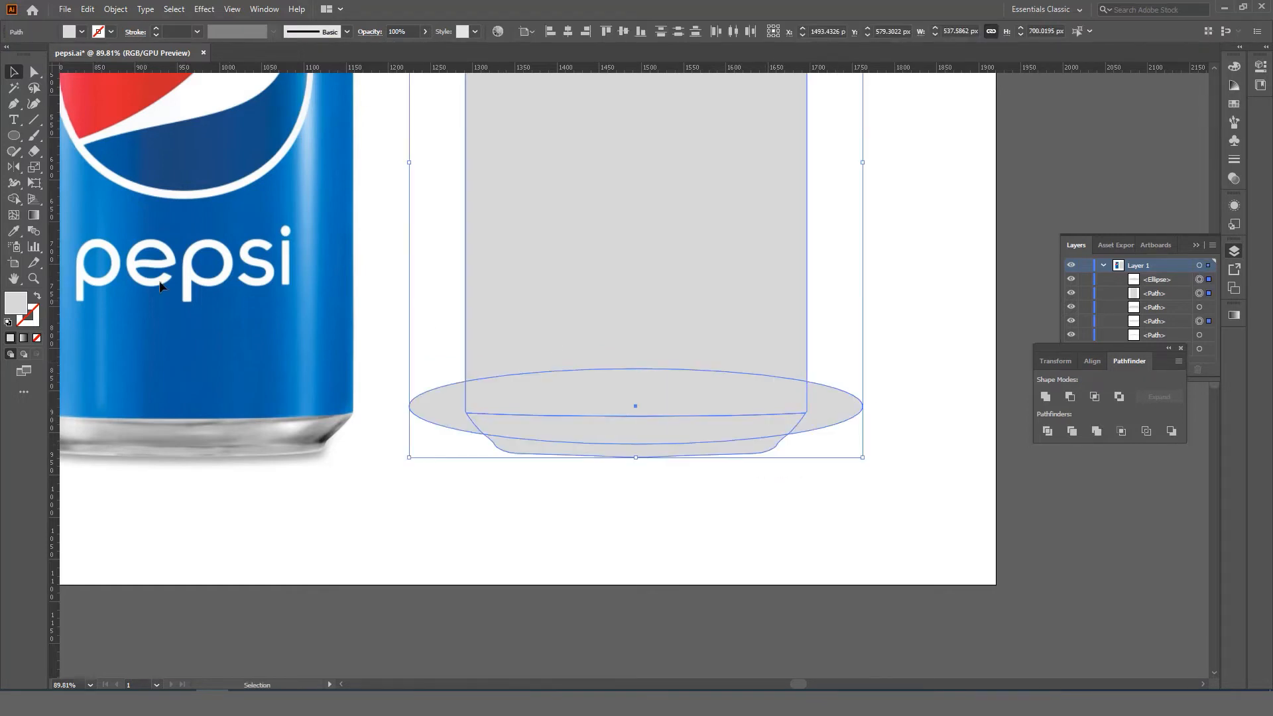
click(13, 199)
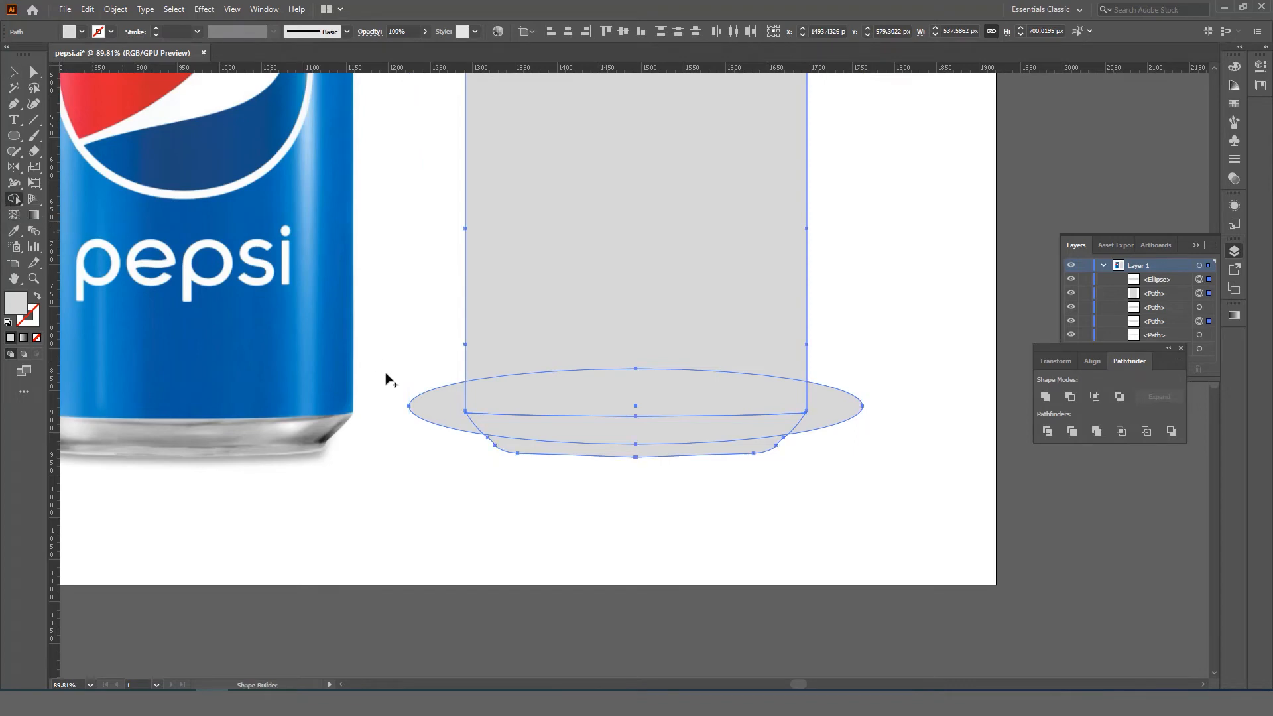
alt+click(426, 406)
alt+click(832, 404)
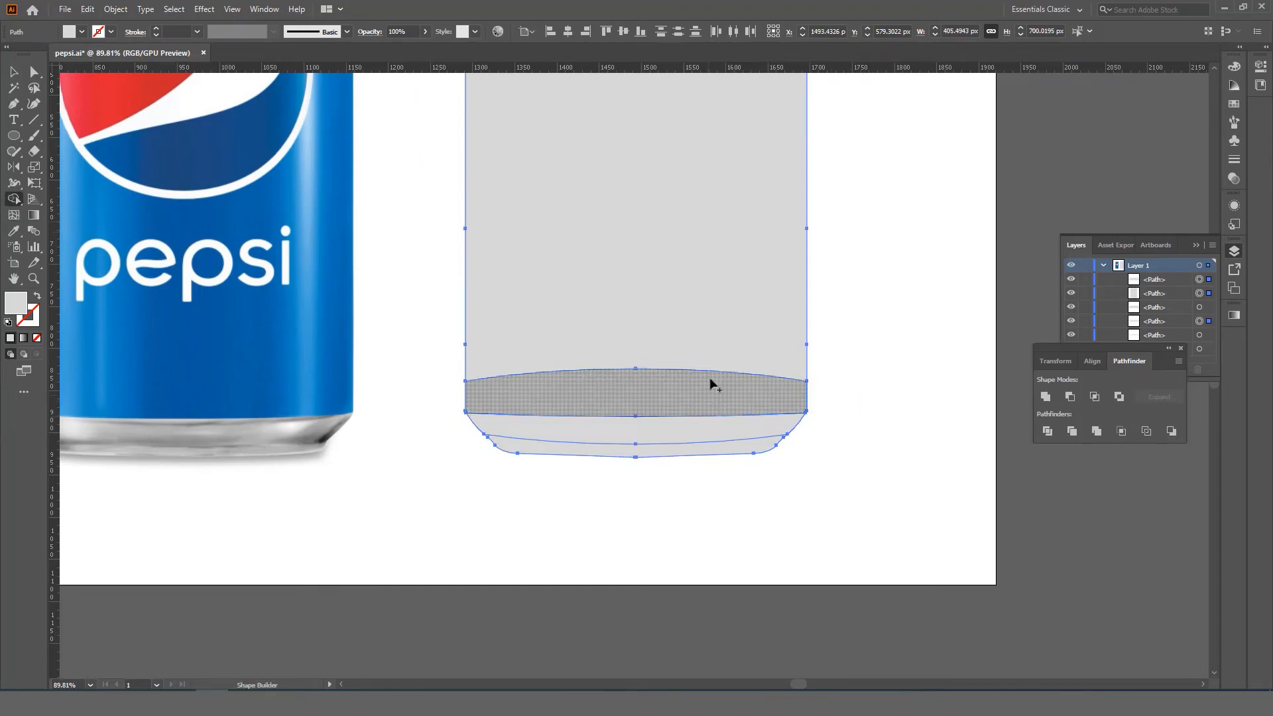
mouse_move(711, 382)
mouse_down()
mouse_move(718, 361)
mouse_move(468, 392)
mouse_up()
key(z)
mouse_move(634, 273)
mouse_down()
mouse_move(627, 335)
mouse_move(695, 351)
mouse_up()
drag(696, 352, 749, 342)
key(v)
click(768, 220)
drag(768, 220, 575, 559)
- Fill the can's rim with a radial gradient and sample its inner stop's light gray from the photo's silver rim
key(z)
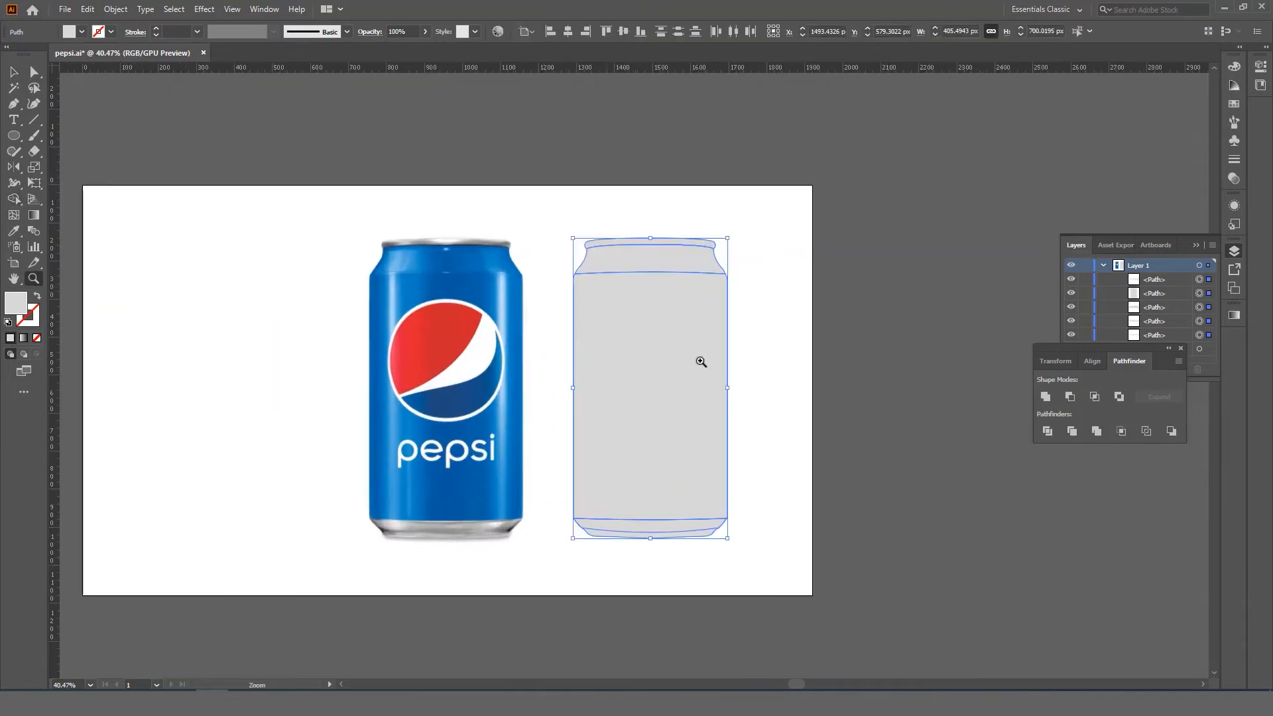
drag(592, 295, 675, 318)
drag(673, 318, 726, 389)
key(v)
click(713, 213)
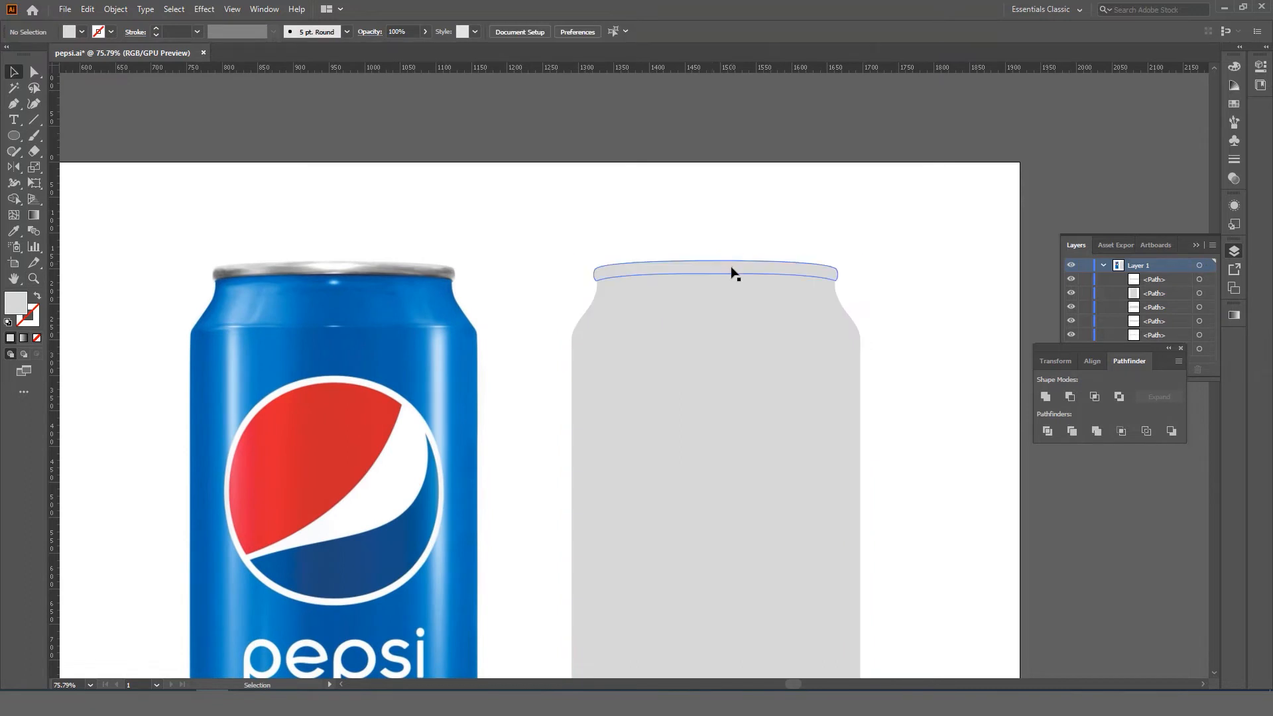
click(734, 272)
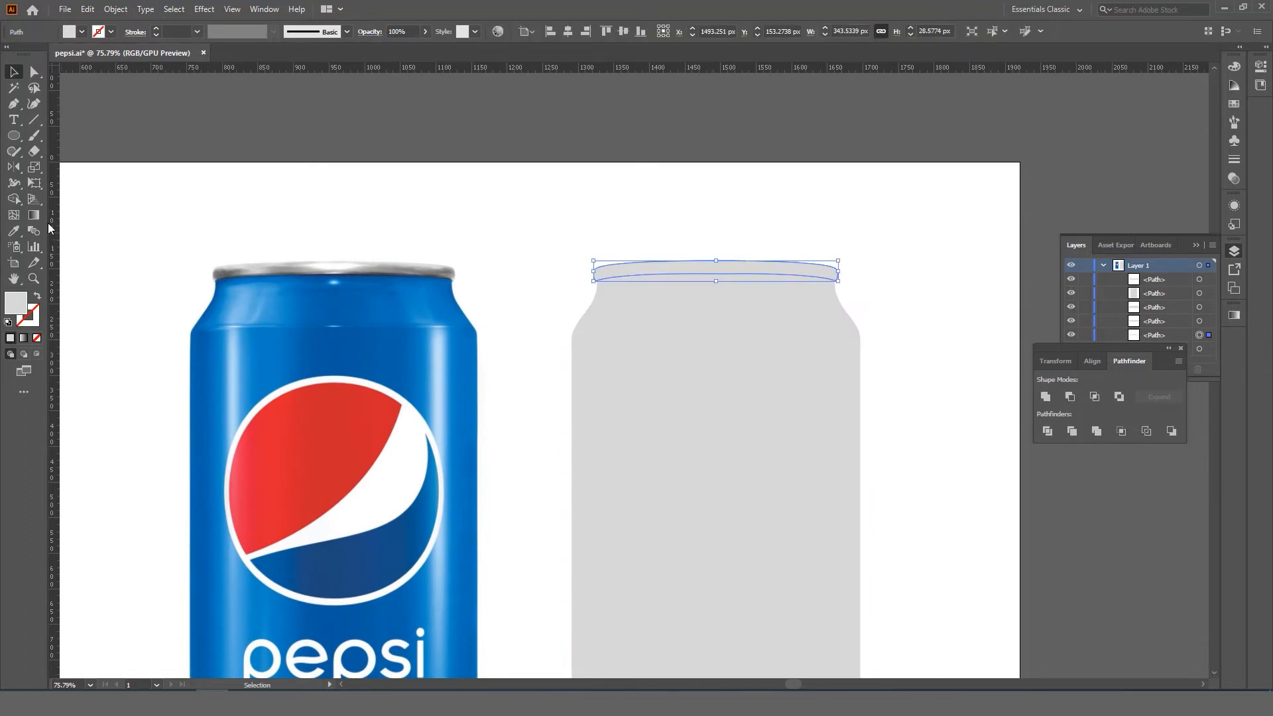
click(24, 338)
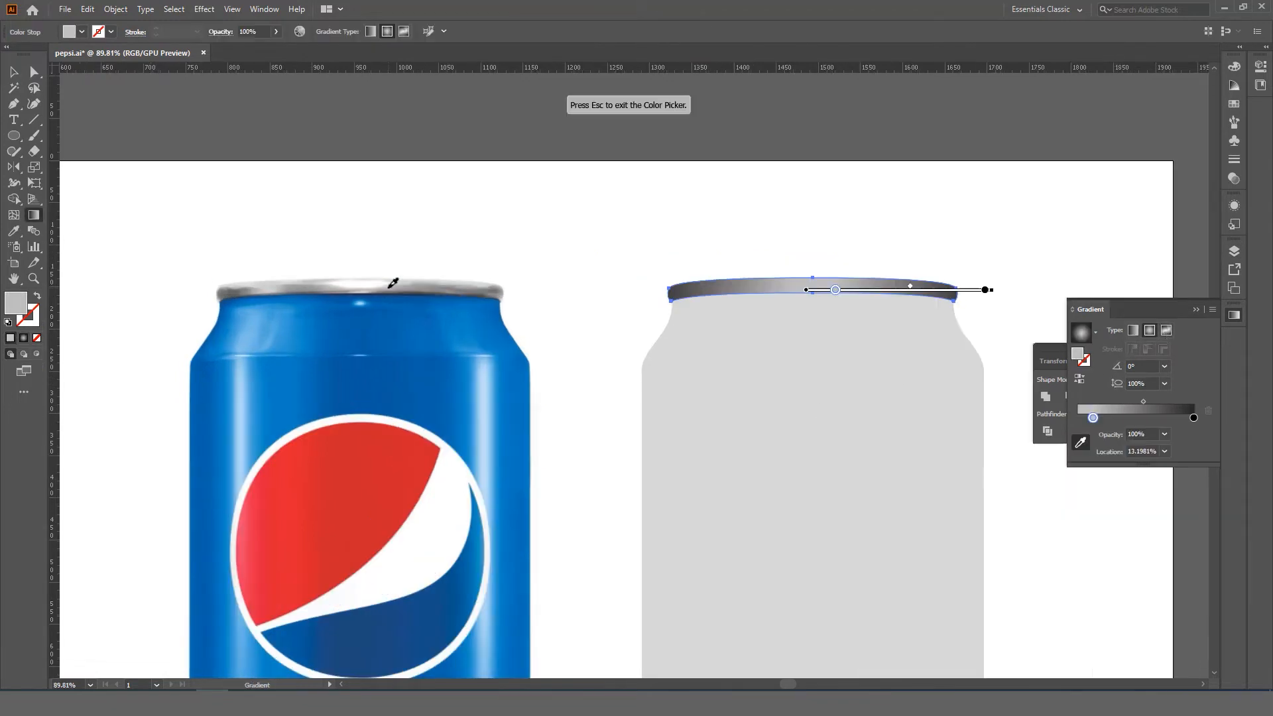
key(Escape)
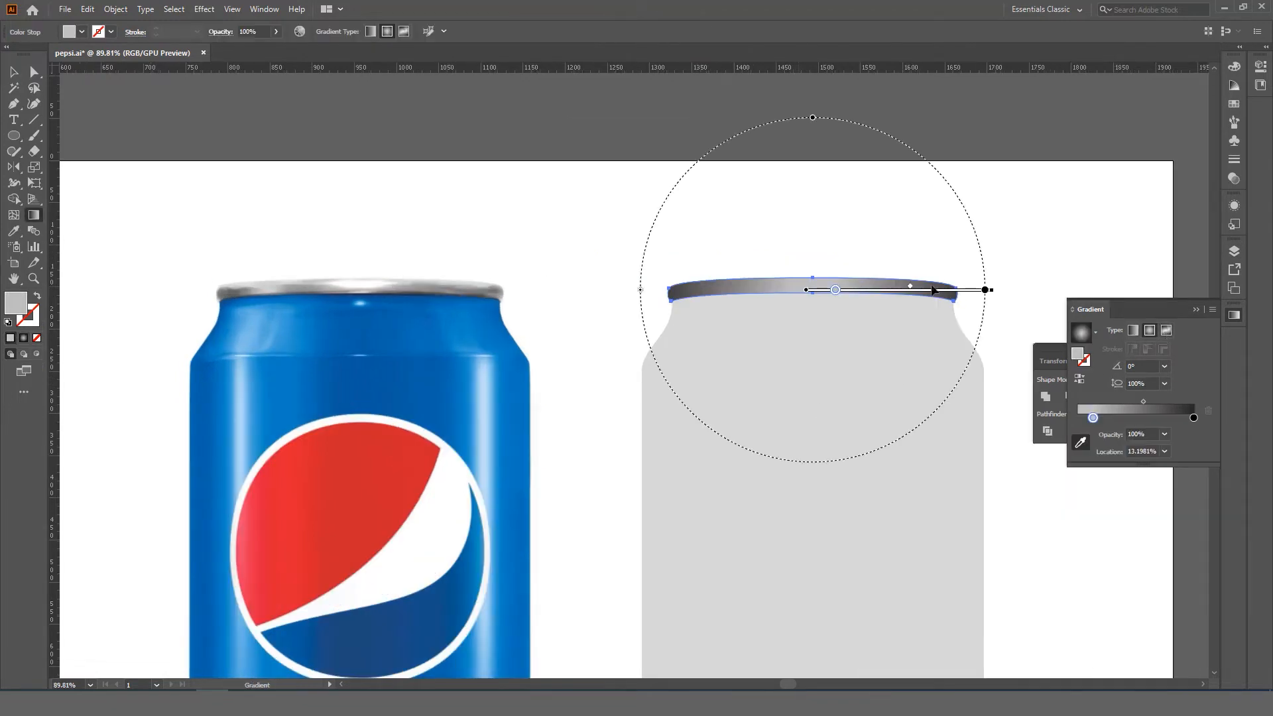
- Set the rim gradient's outer stop to a gray sampled from the silver rim in the photo
double_click(985, 290)
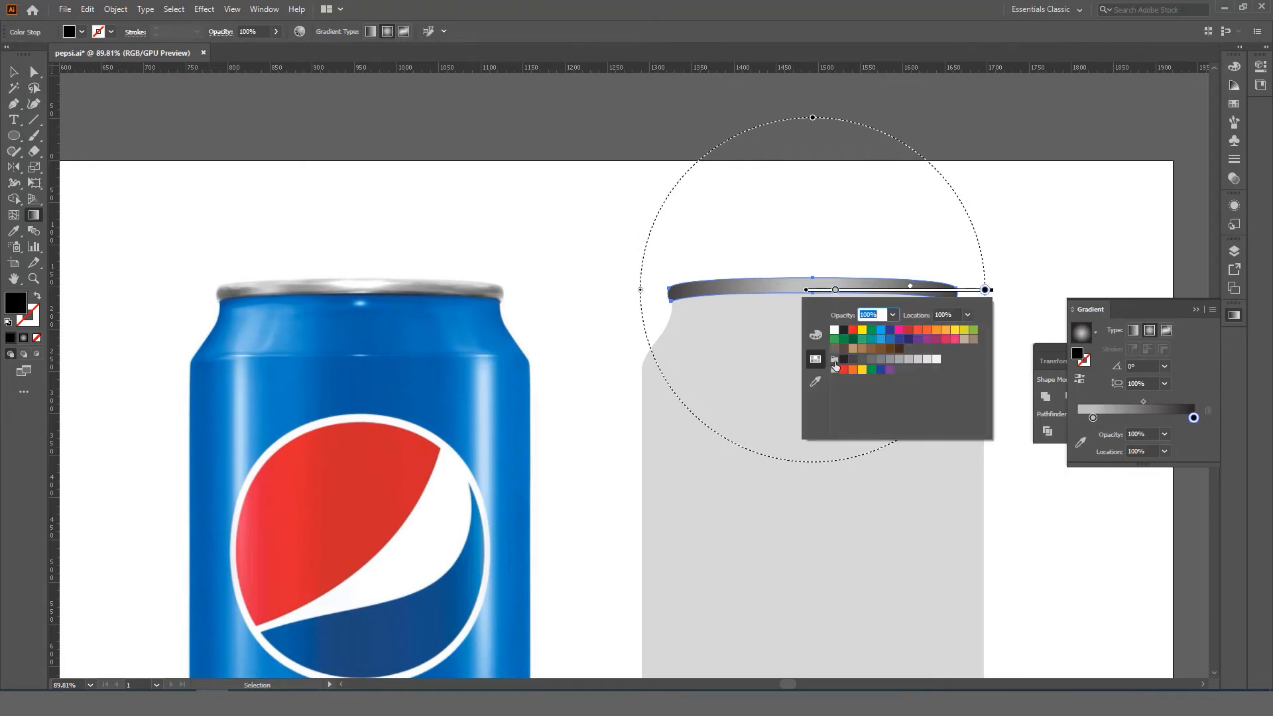
click(816, 379)
click(458, 282)
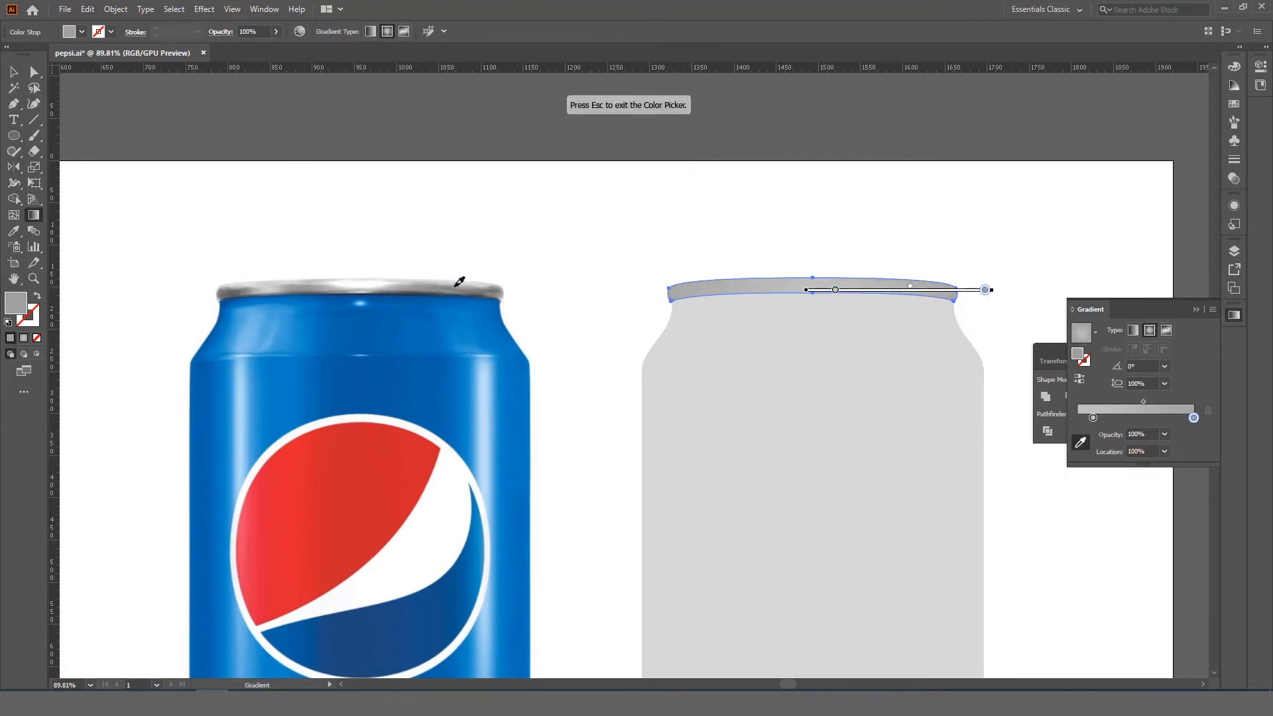
click(13, 71)
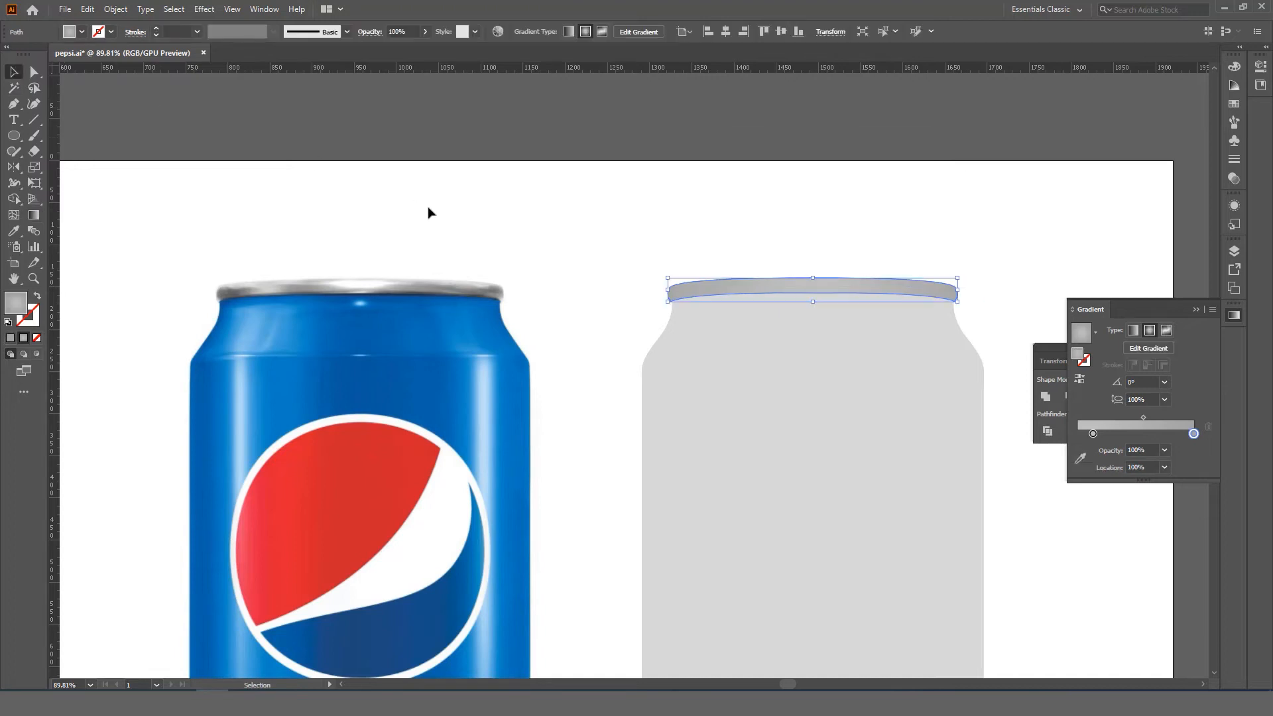
- Fill the can's shoulder piece with the same gray radial gradient
click(639, 329)
drag(638, 330, 611, 347)
drag(616, 348, 682, 341)
click(696, 333)
drag(682, 340, 671, 338)
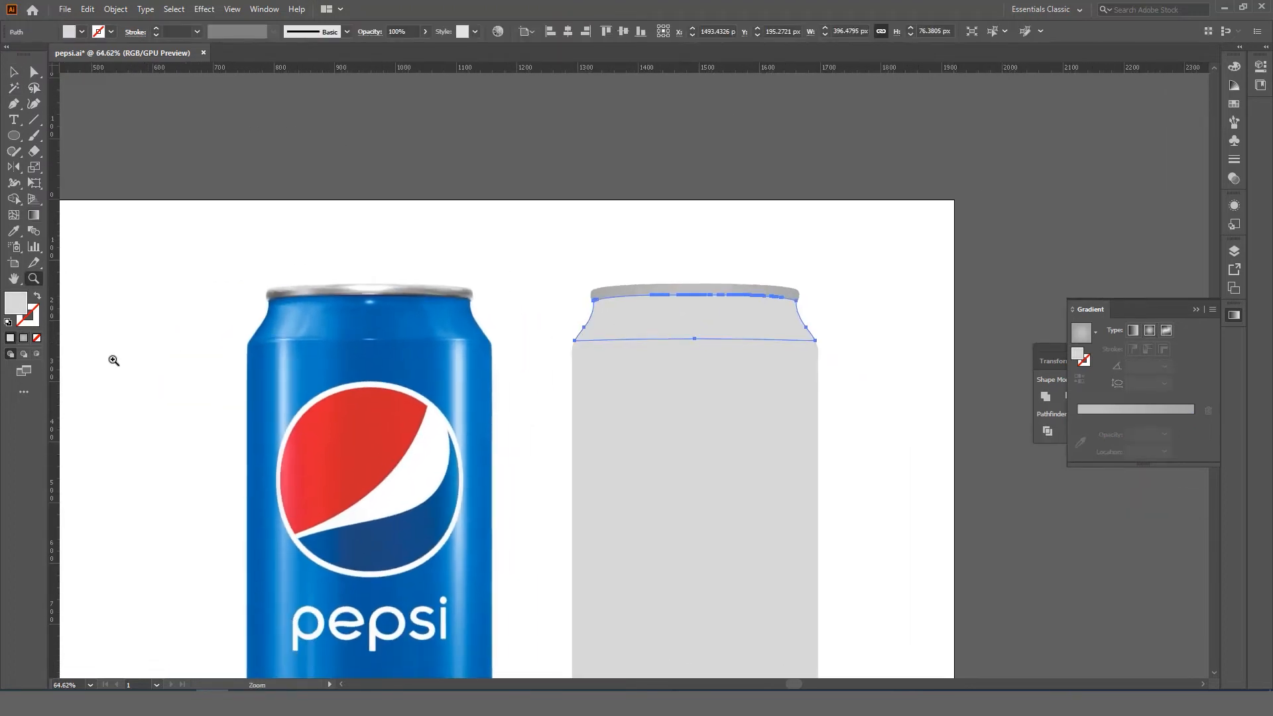
key(v)
click(24, 339)
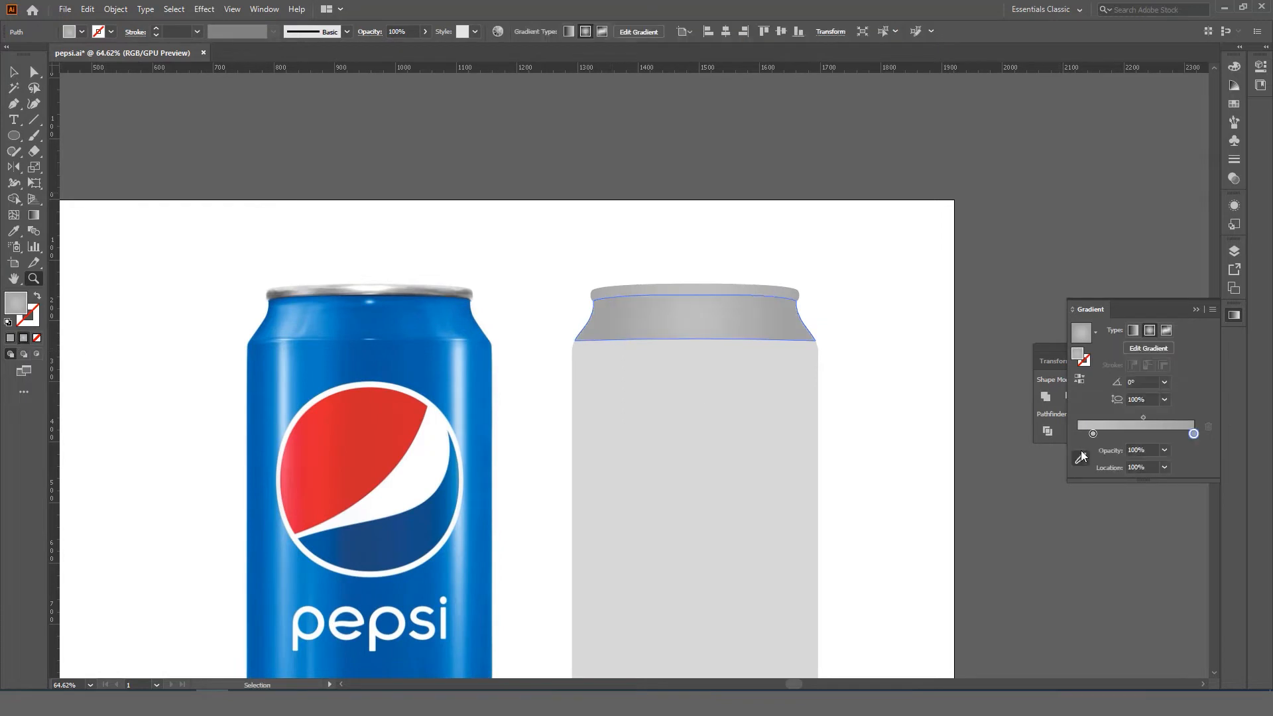
- Set the shoulder gradient's inner stop to the darker blue sampled from the middle of the photo's shoulder
double_click(1092, 434)
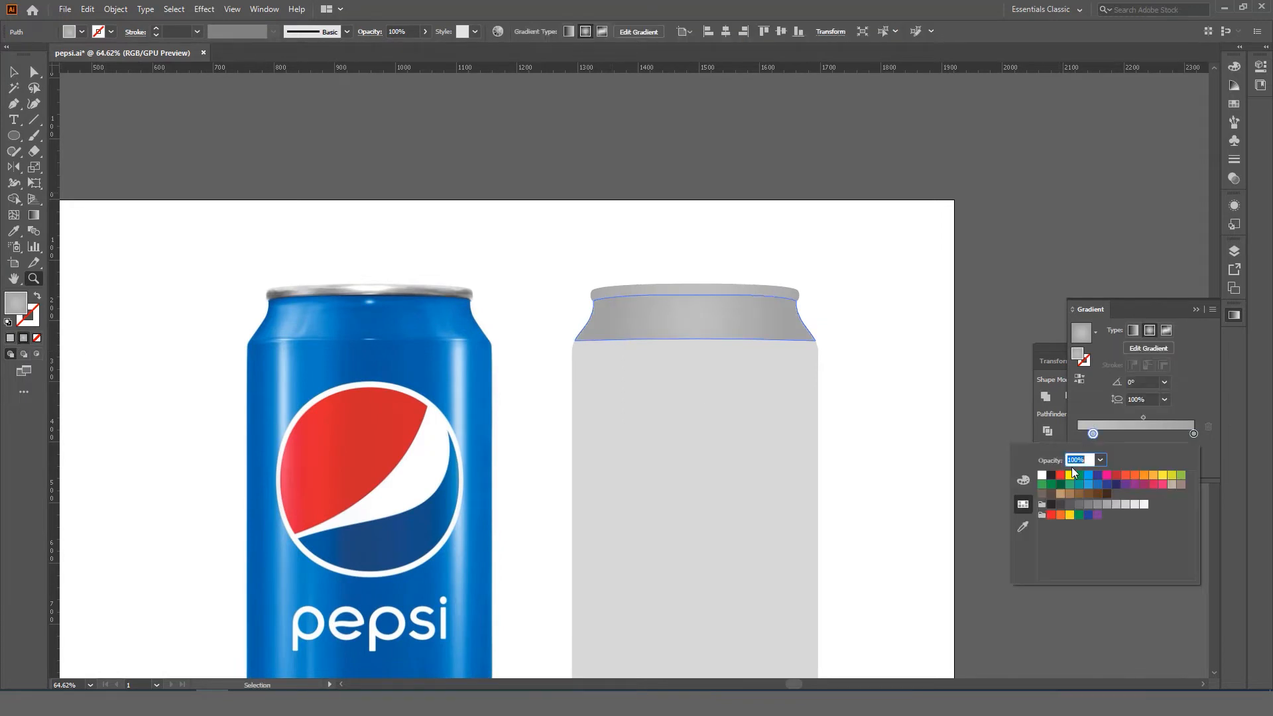
click(1023, 526)
click(375, 312)
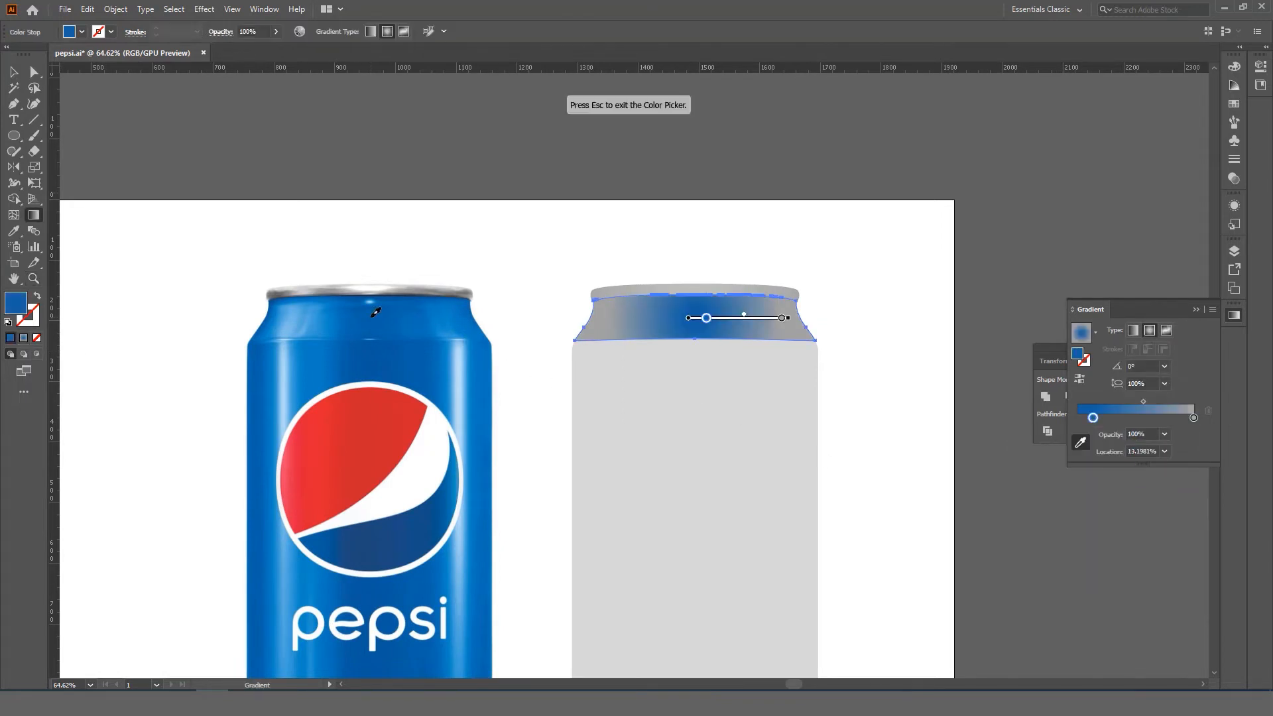
key(Escape)
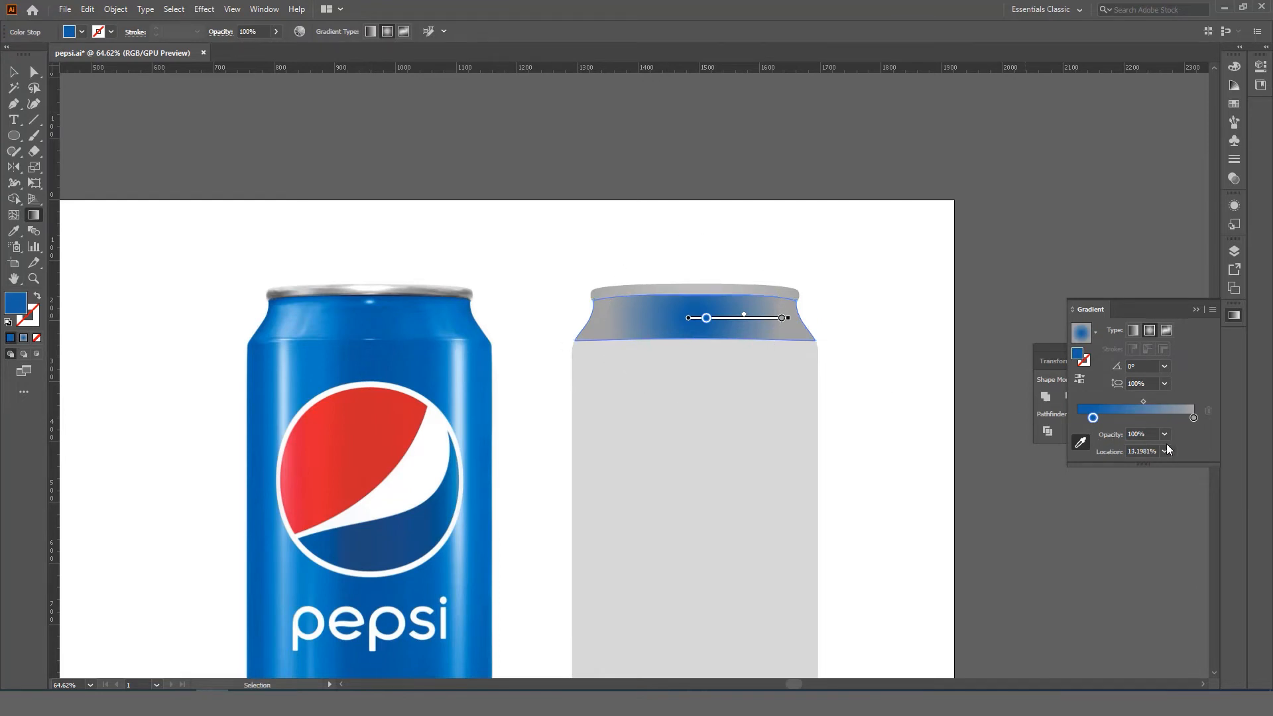
- Set the shoulder gradient's outer stop to the lighter blue sampled near the side edge of the photo's shoulder
click(1193, 418)
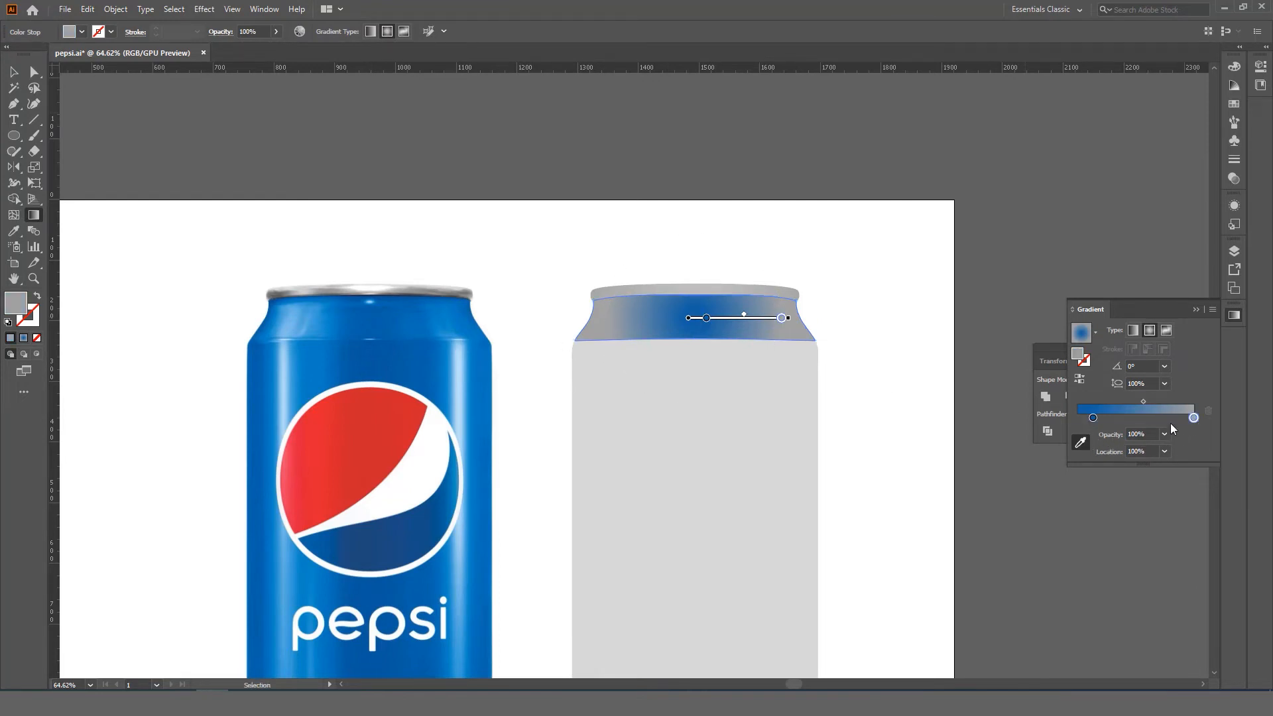
double_click(1192, 418)
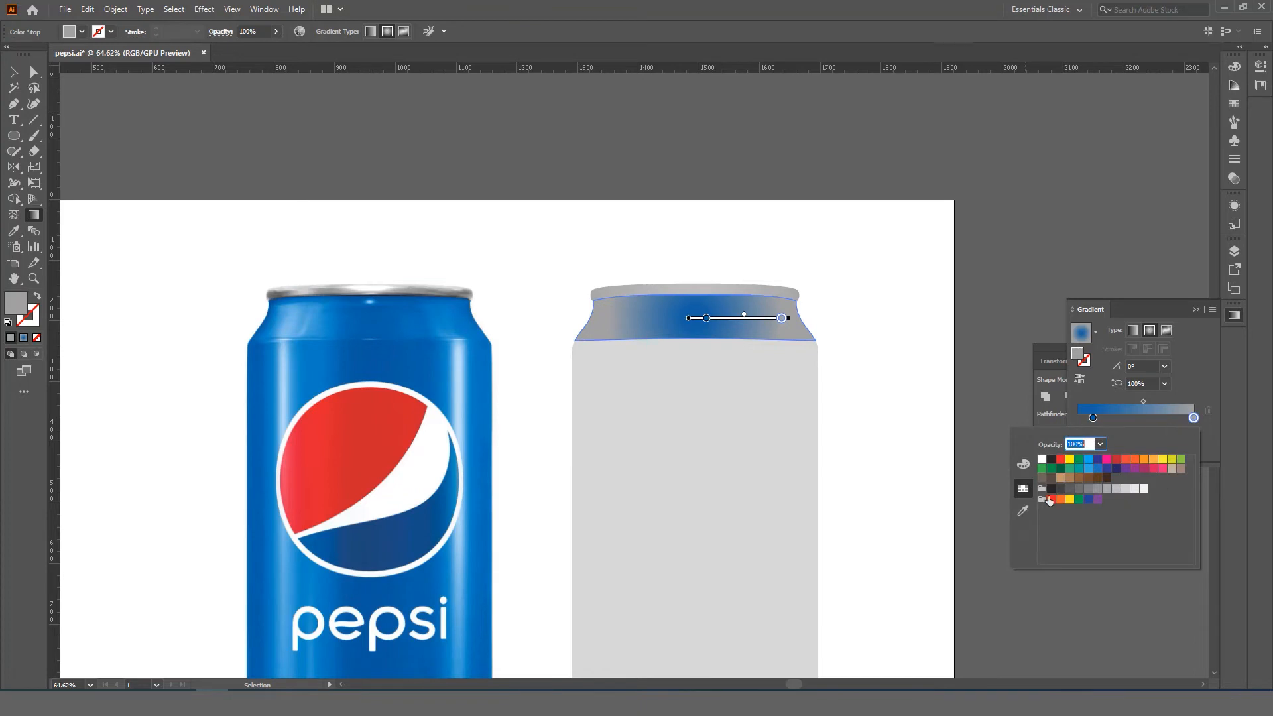
click(1028, 507)
click(455, 318)
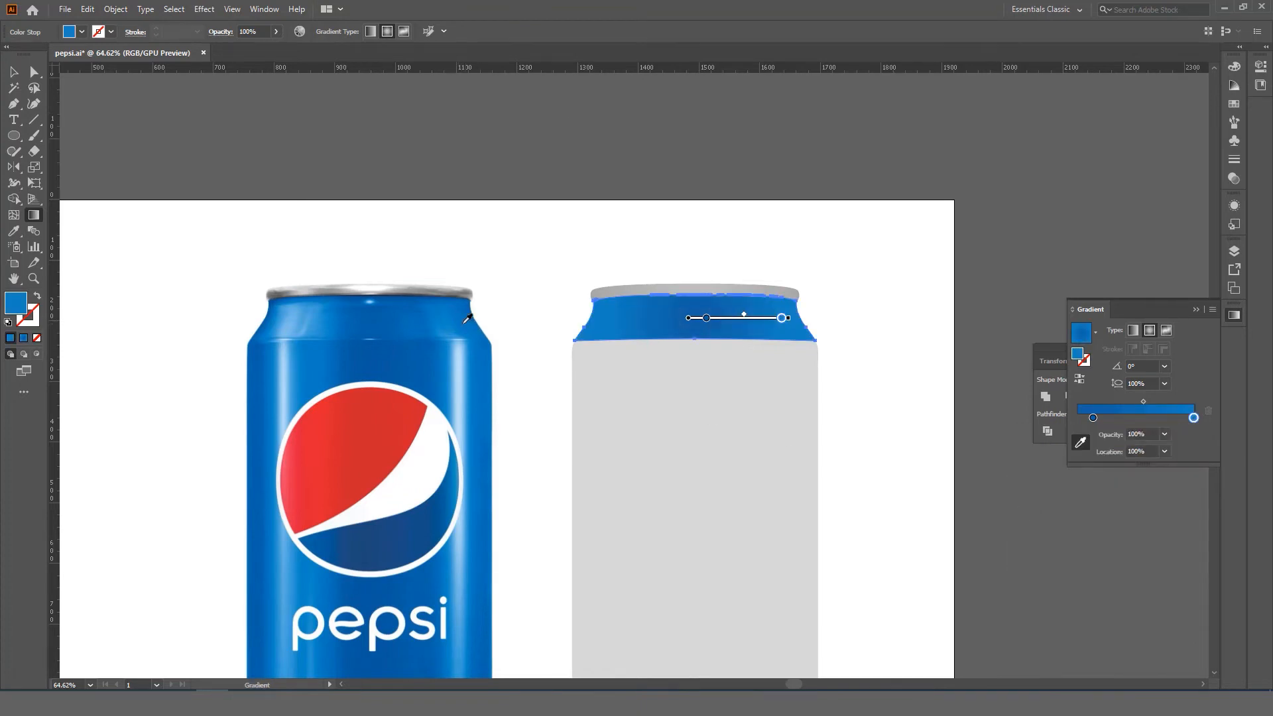
click(14, 71)
click(532, 171)
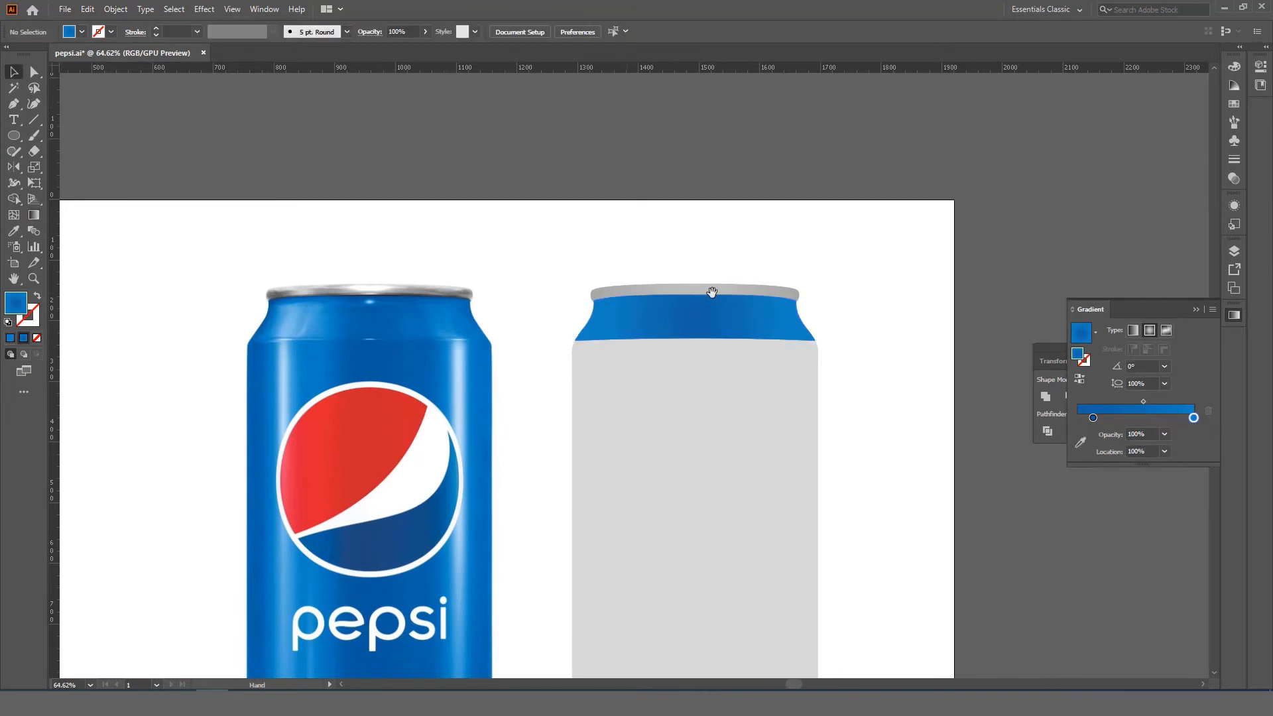
- Fill the large middle body of the can with the same blue radial gradient
drag(713, 293, 711, 201)
click(726, 316)
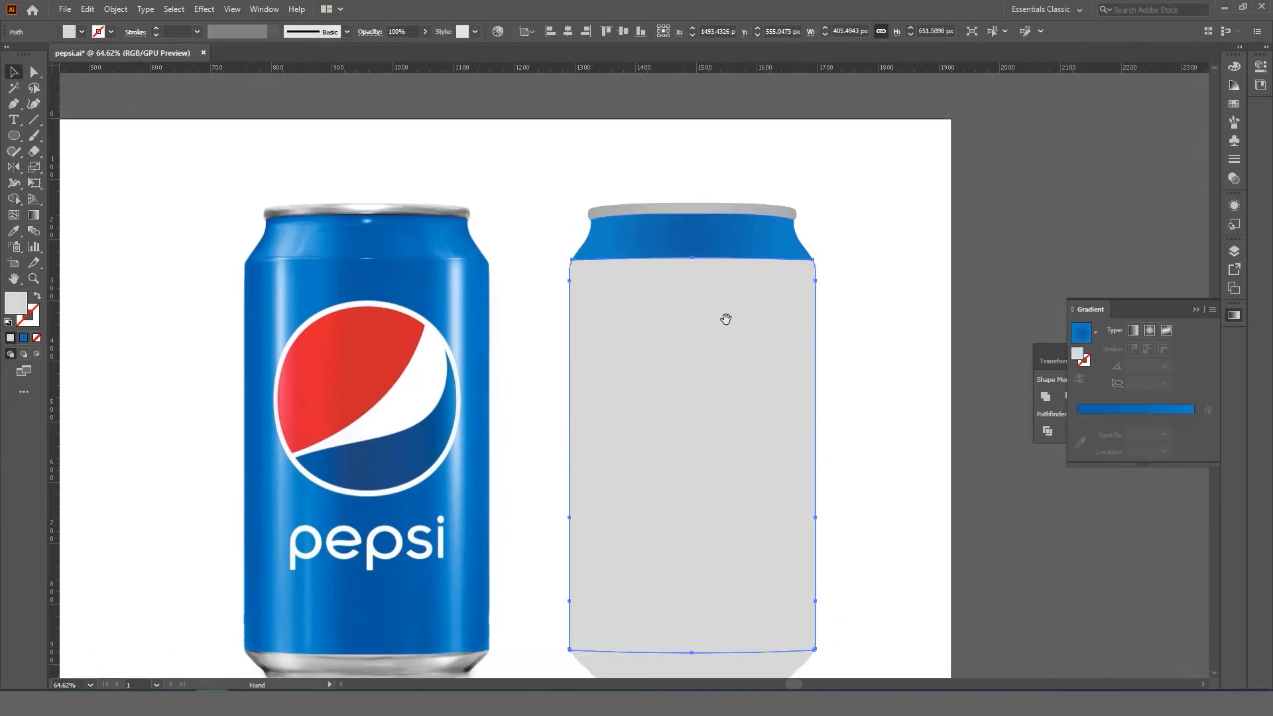
click(24, 342)
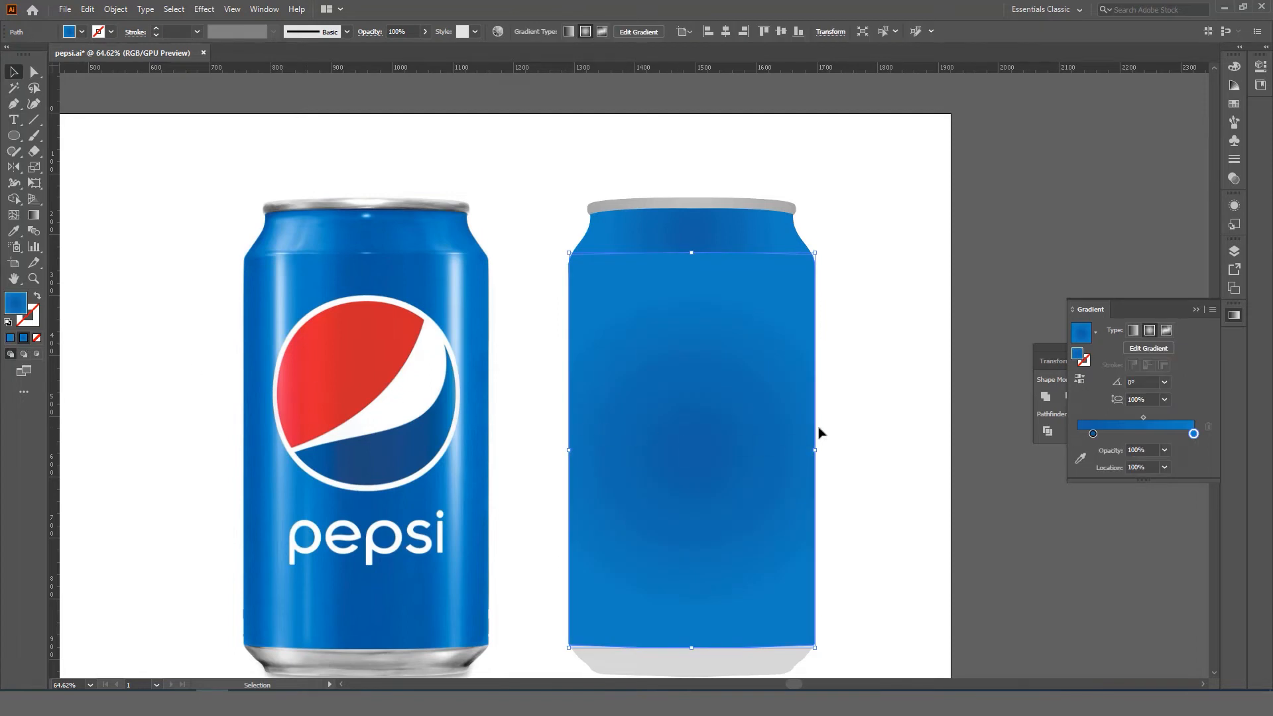
click(871, 425)
- Fill the upper band of the can's base with the rim's gray radial gradient
scroll(861, 431, down, 2)
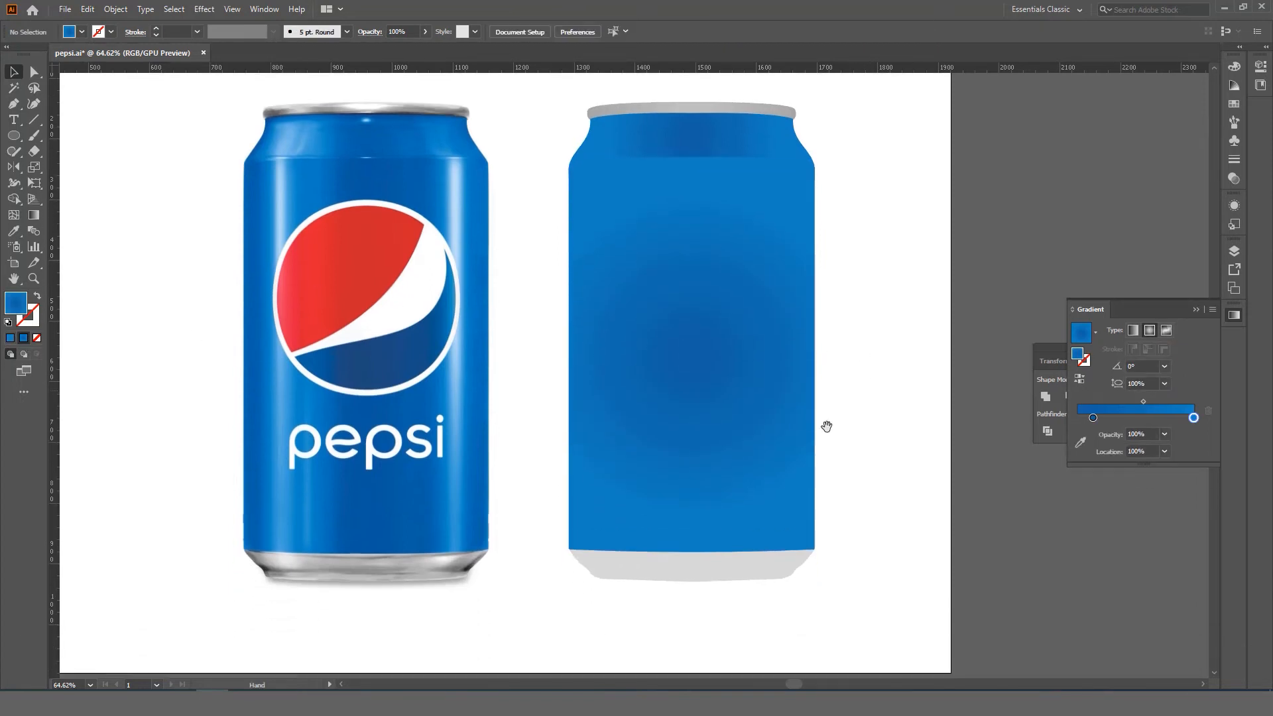
click(760, 560)
scroll(762, 547, up, 1)
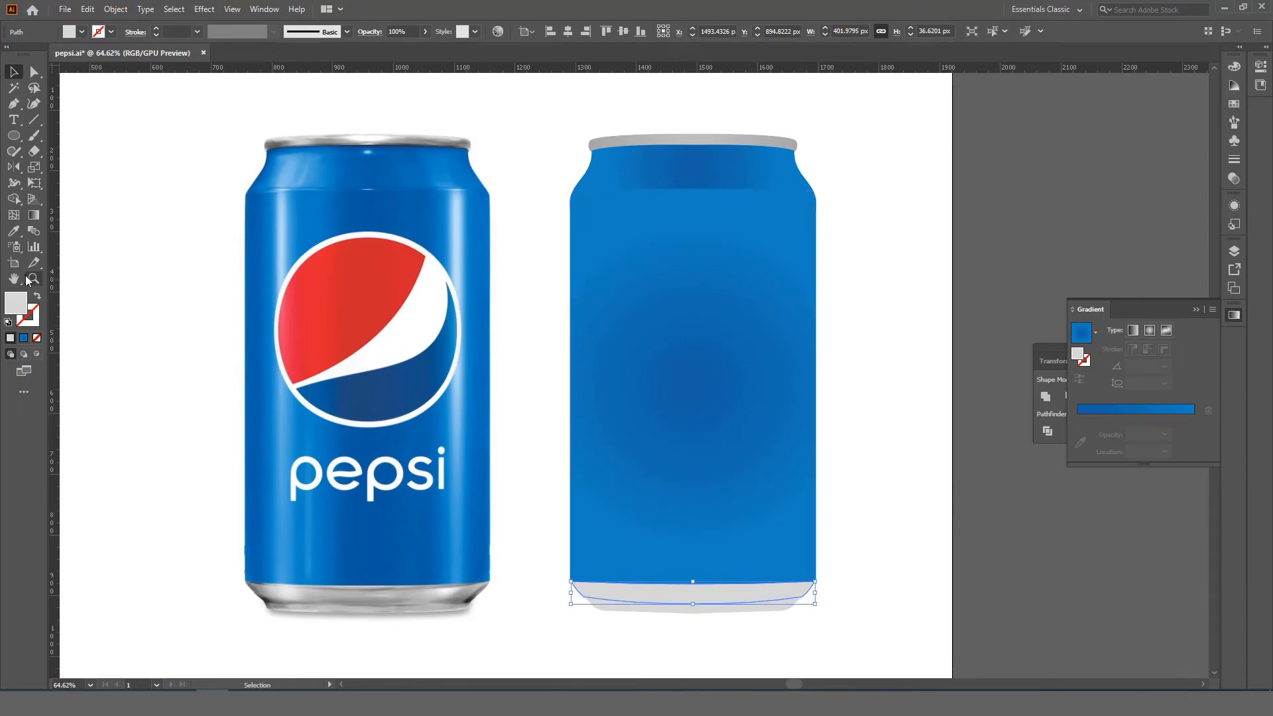
click(13, 231)
click(691, 141)
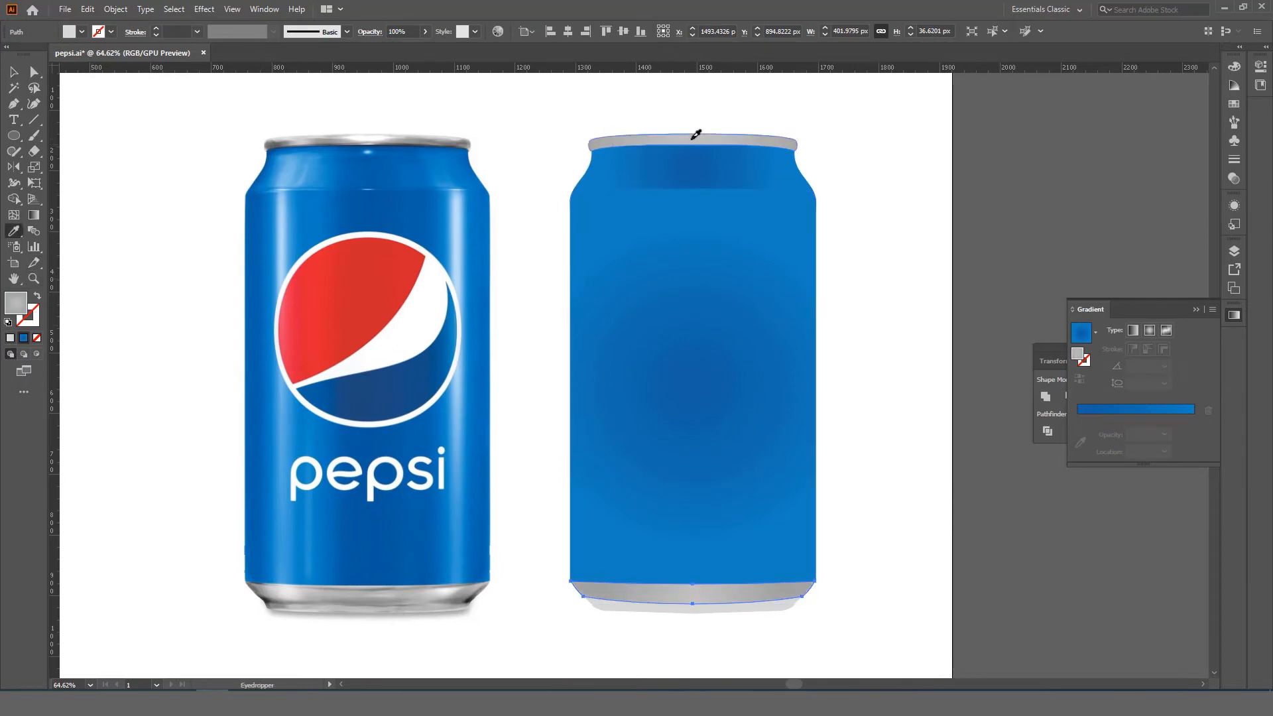
key(v)
- Fill the lower piece of the can's base with the rim's gray radial gradient and reverse that gradient
click(758, 607)
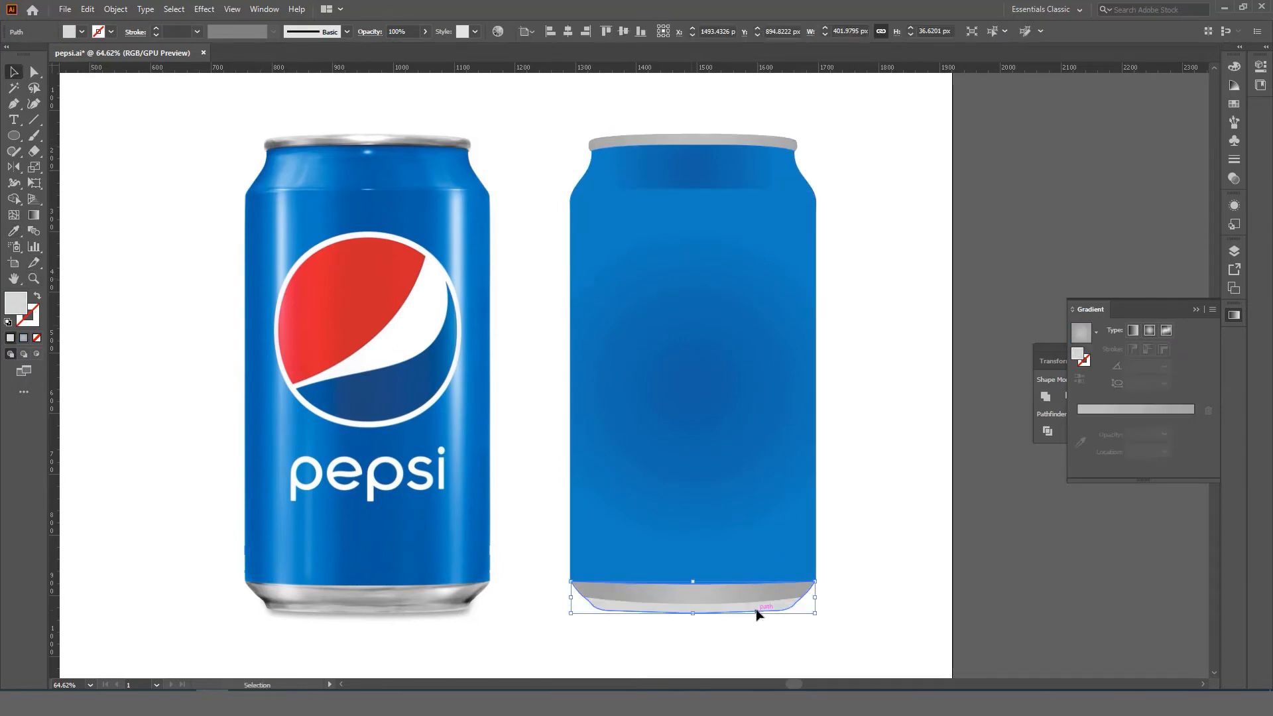
click(15, 232)
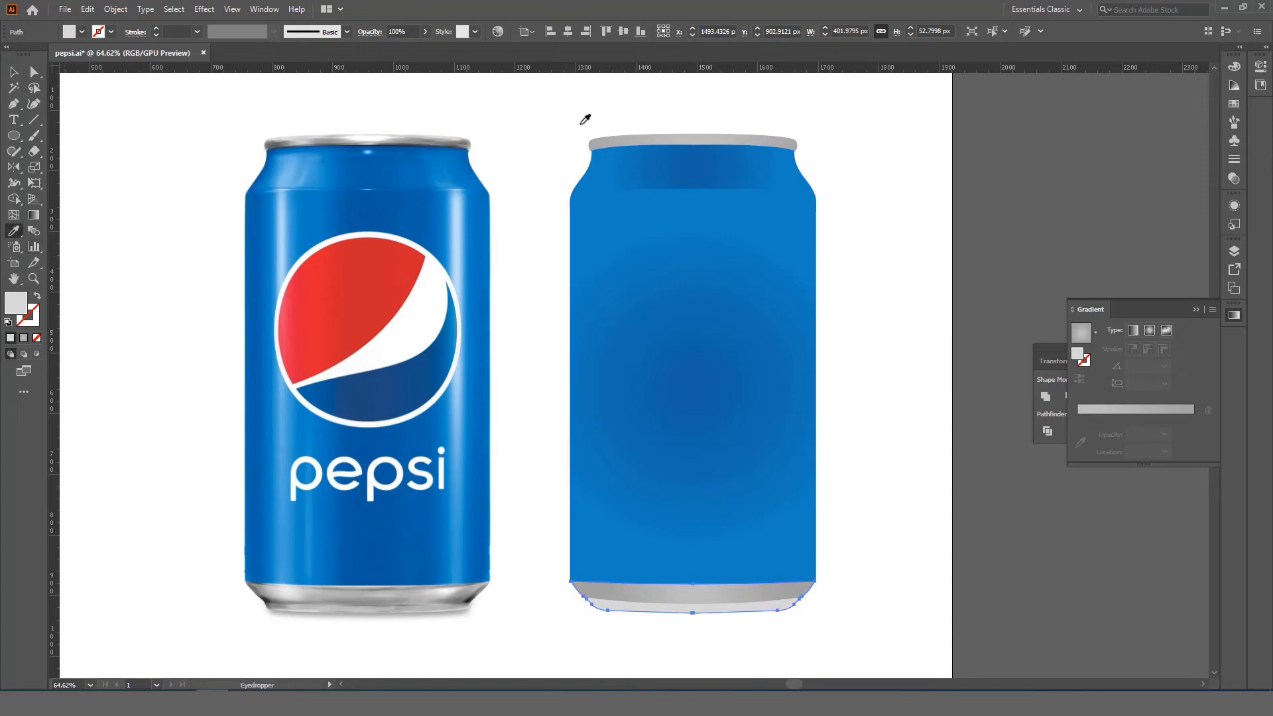
click(713, 134)
key(v)
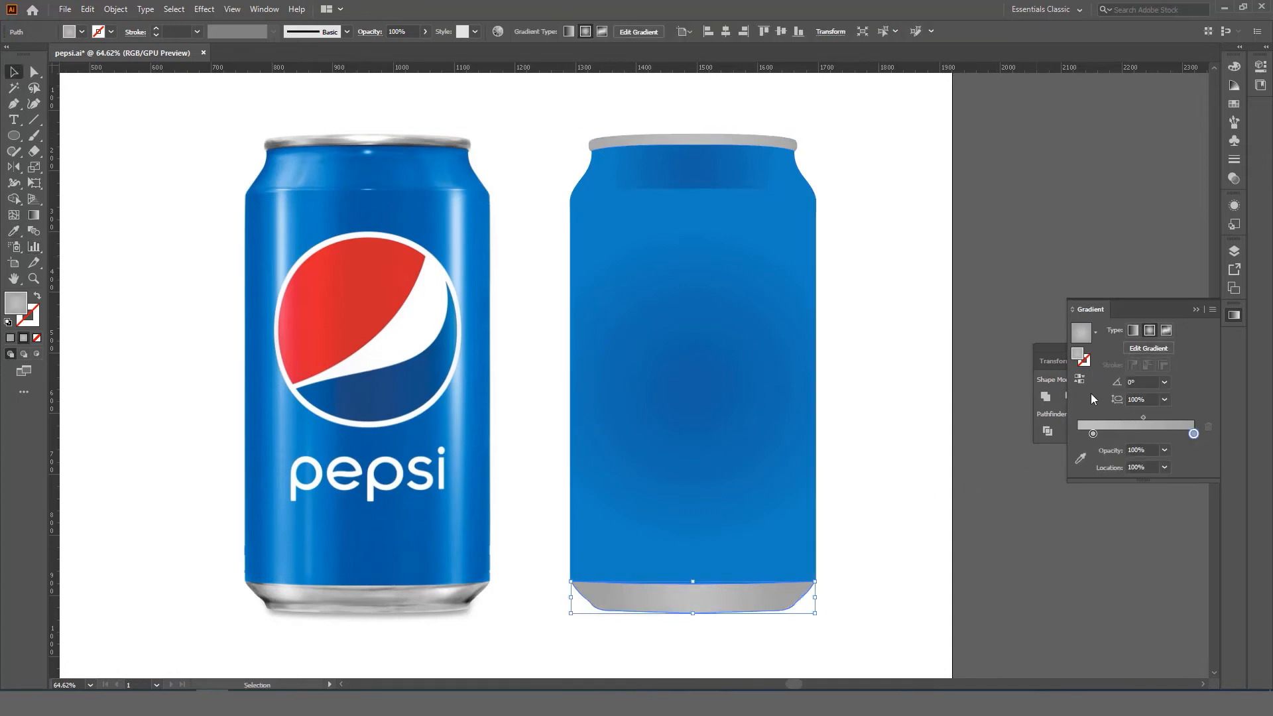
click(1079, 378)
click(905, 534)
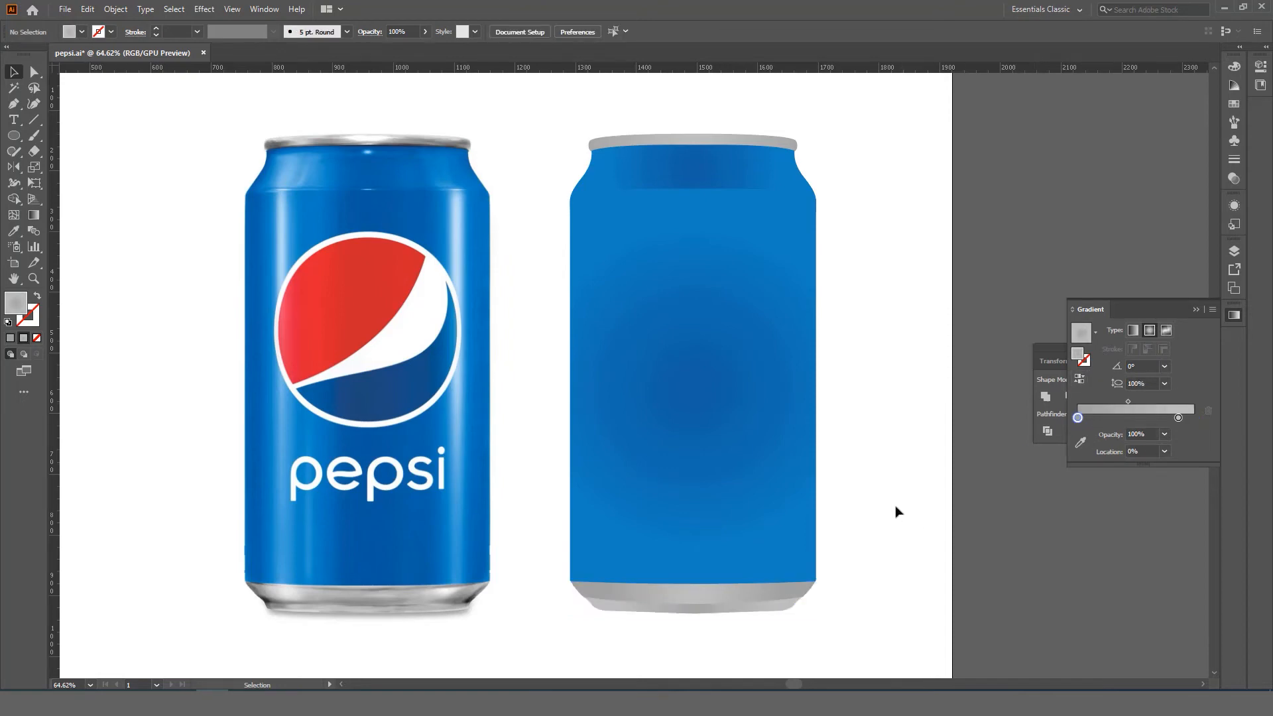
drag(895, 511, 888, 487)
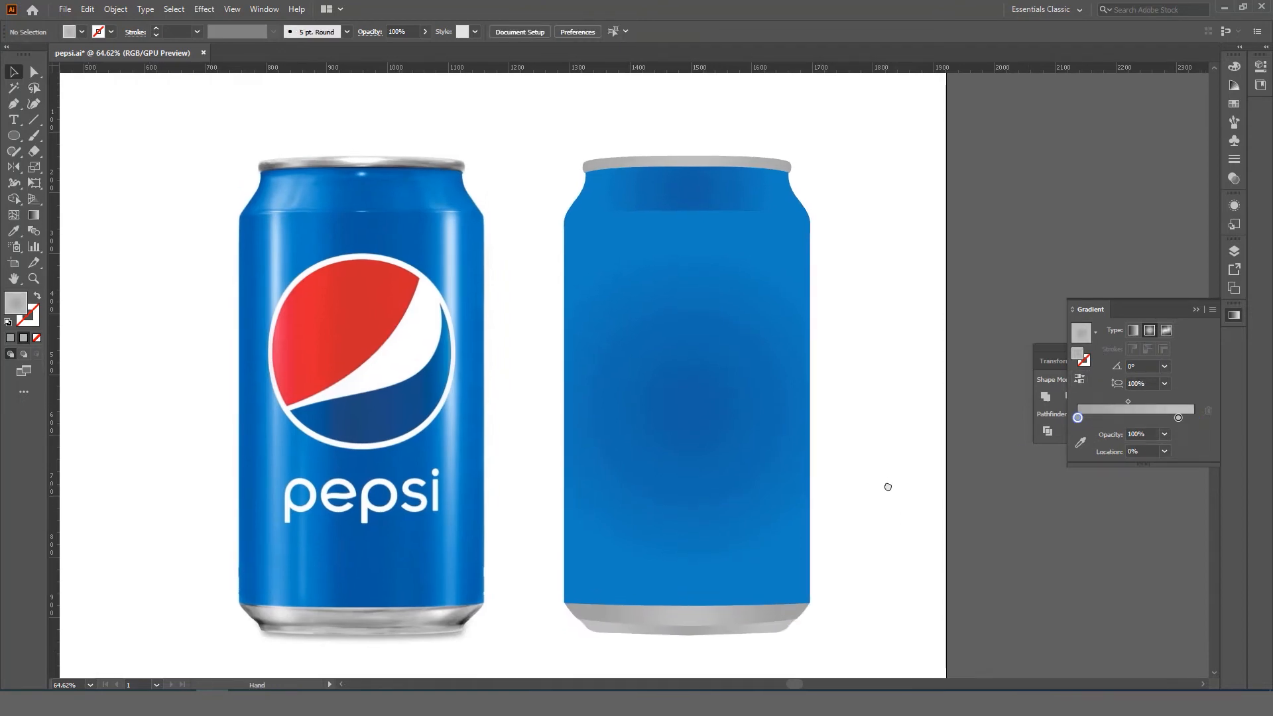
- Change the blue gradients of the can's body and shoulder from radial to linear
click(715, 197)
scroll(715, 193, up, 1)
click(738, 376)
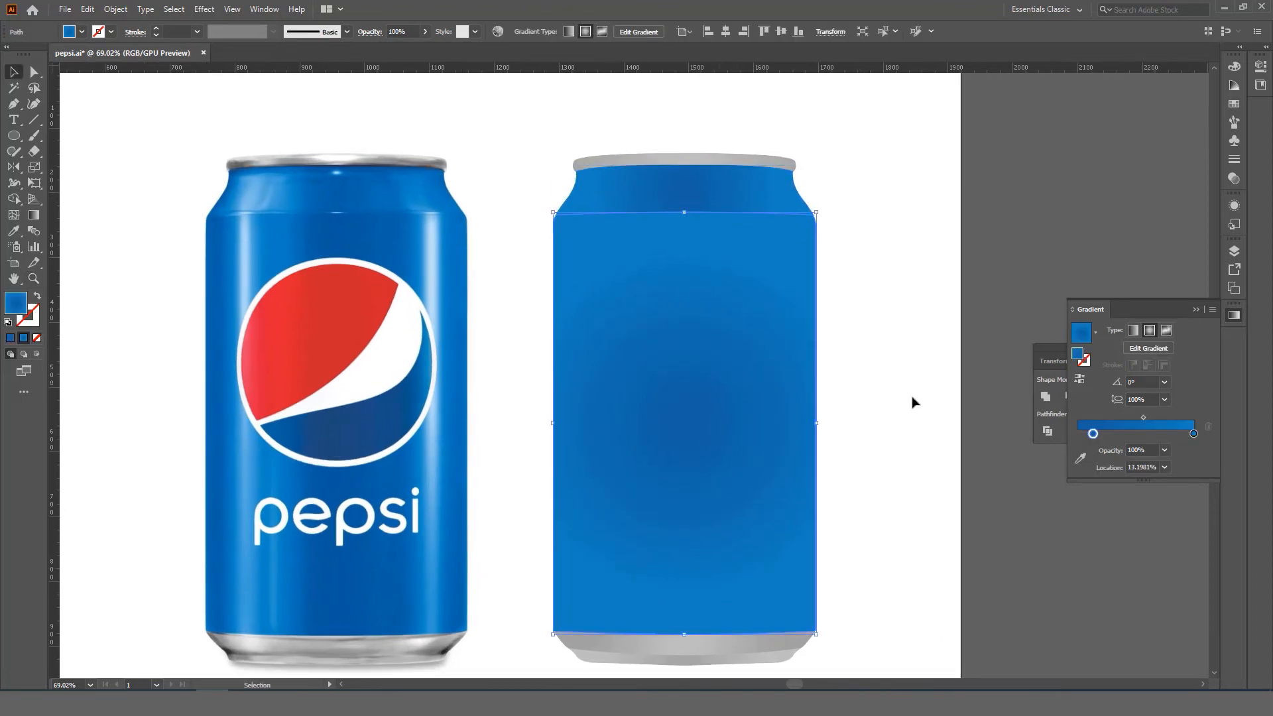
click(1133, 331)
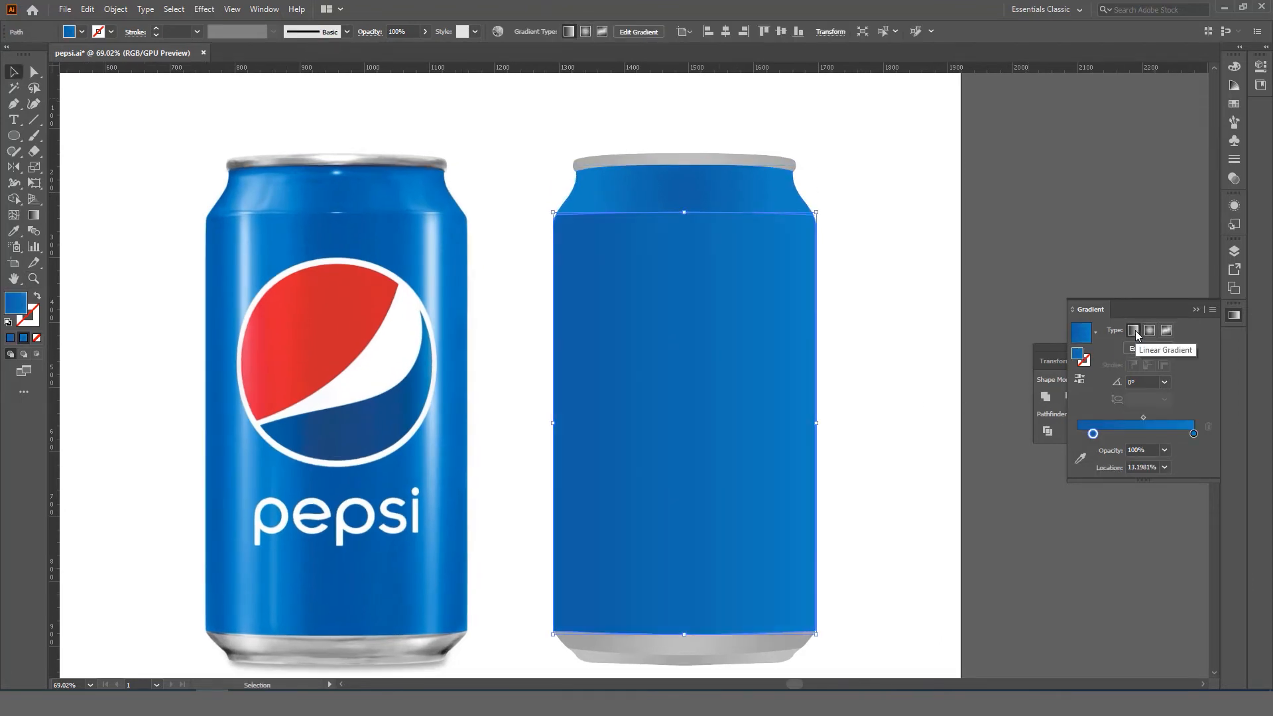
click(756, 185)
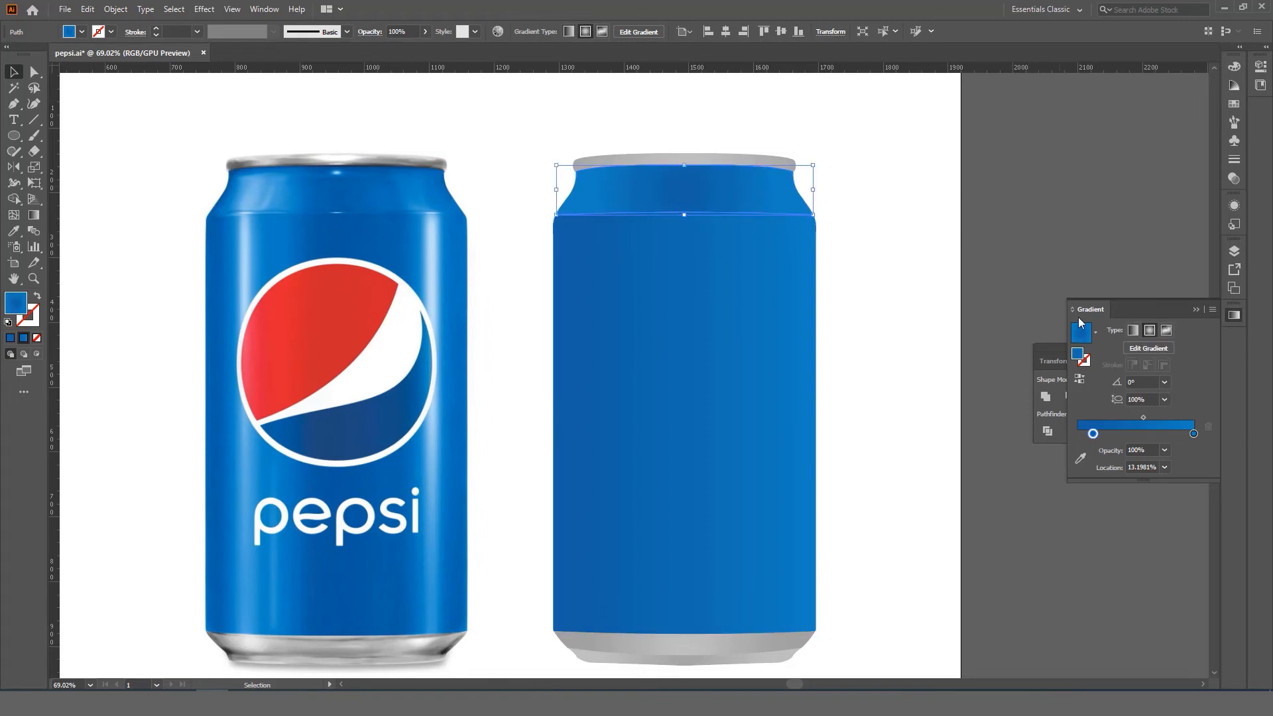
click(1132, 331)
click(926, 283)
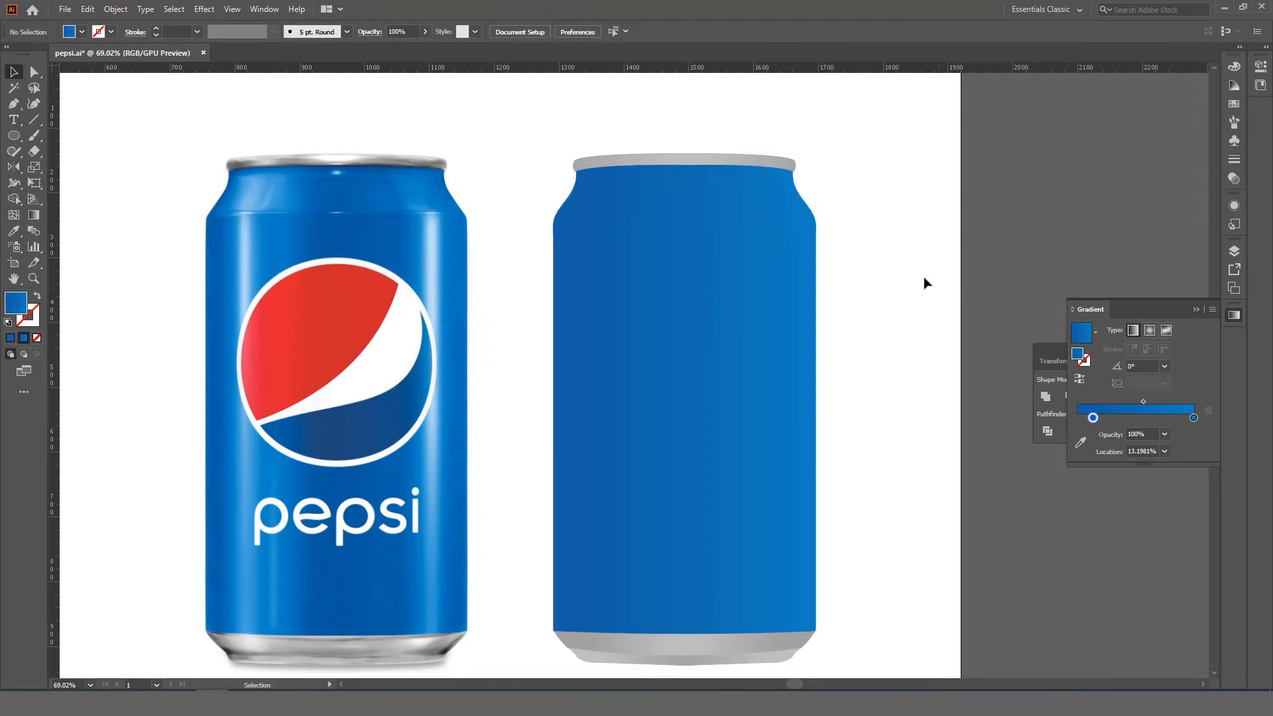
- Reverse the shoulder piece's linear gradient
click(780, 210)
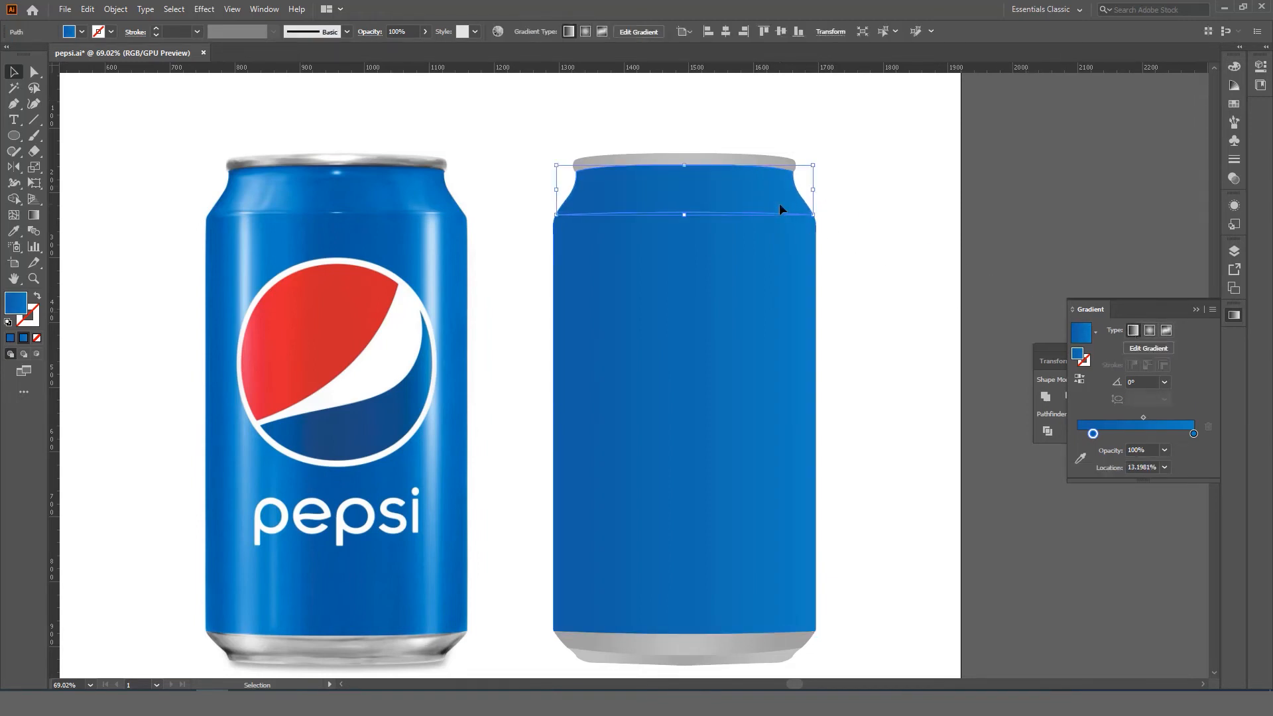
click(1079, 378)
click(858, 349)
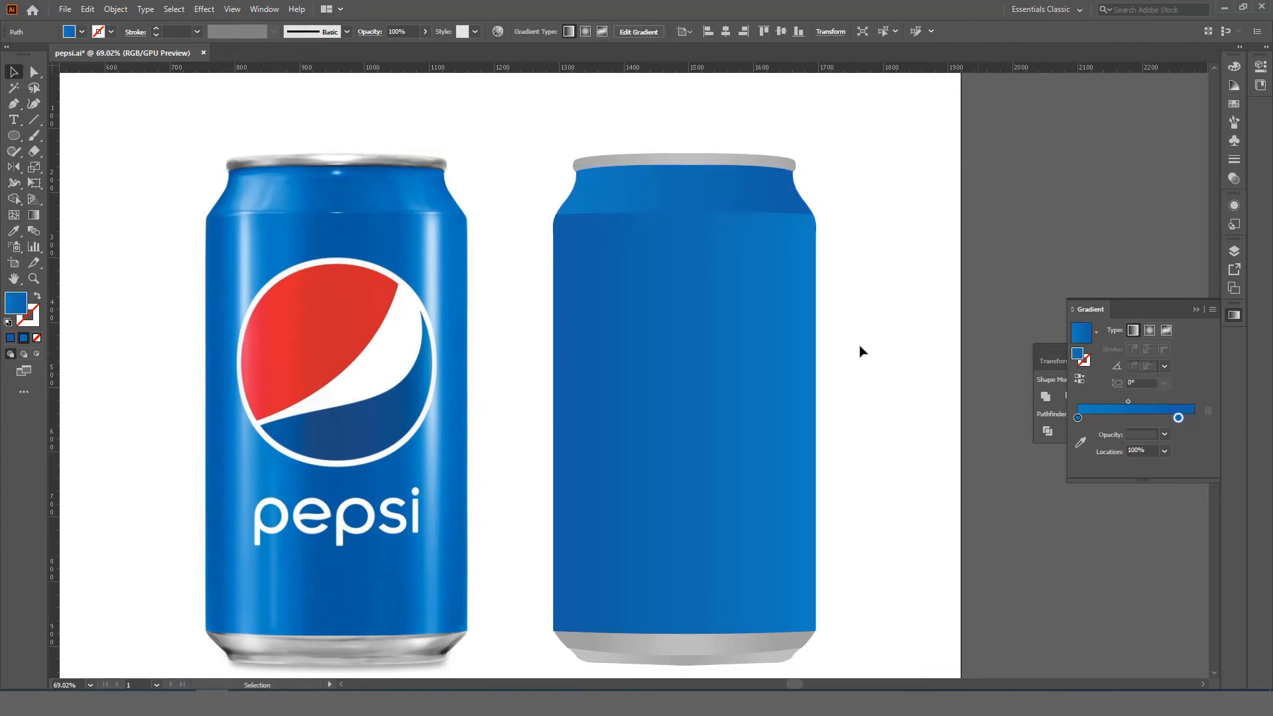
scroll(796, 399, down, 1)
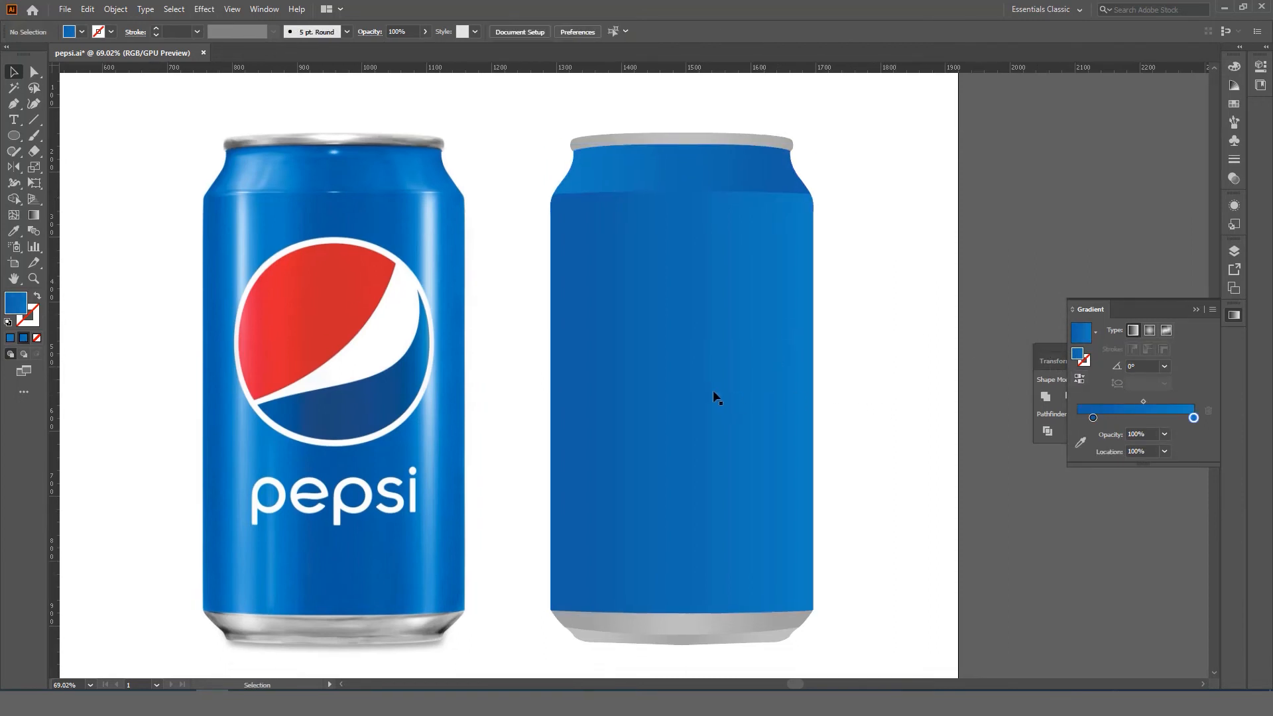
- Add a dark blue stop midway in the body's gradient and move its first stop to about 19%
click(712, 396)
mouse_move(1092, 433)
mouse_down()
mouse_move(1144, 433)
mouse_move(1100, 434)
mouse_up()
click(1106, 434)
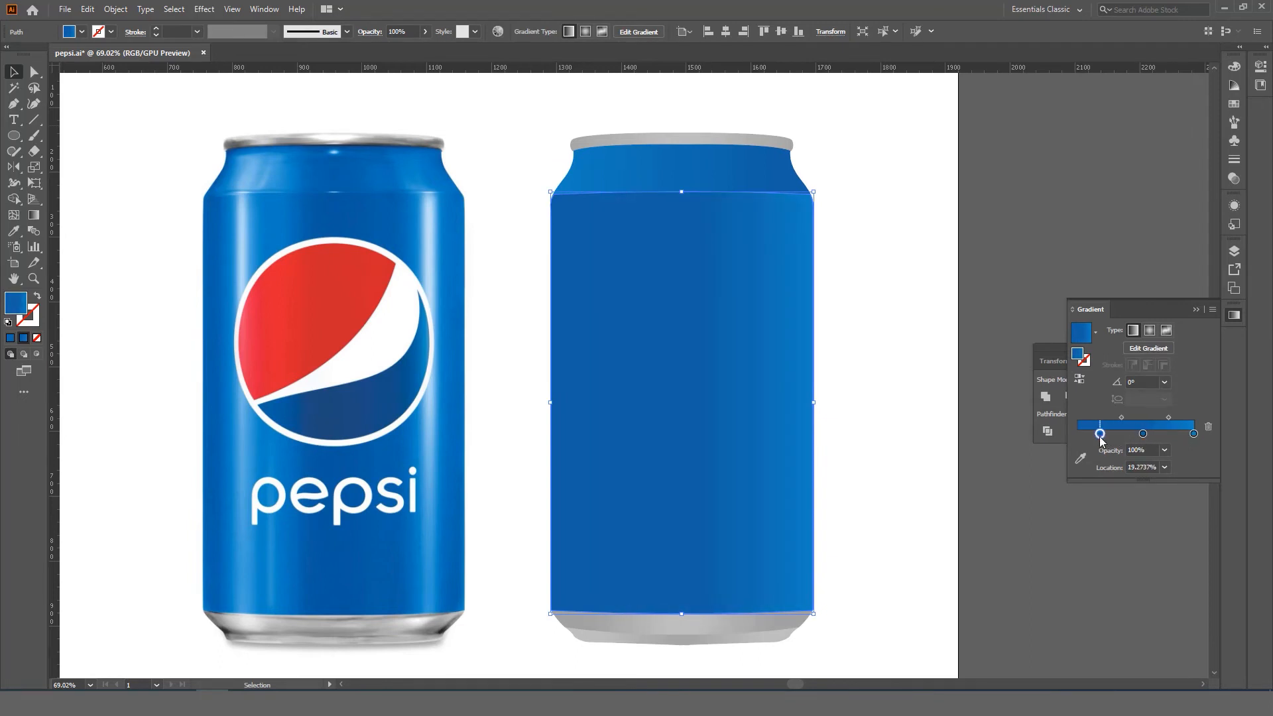
double_click(1099, 434)
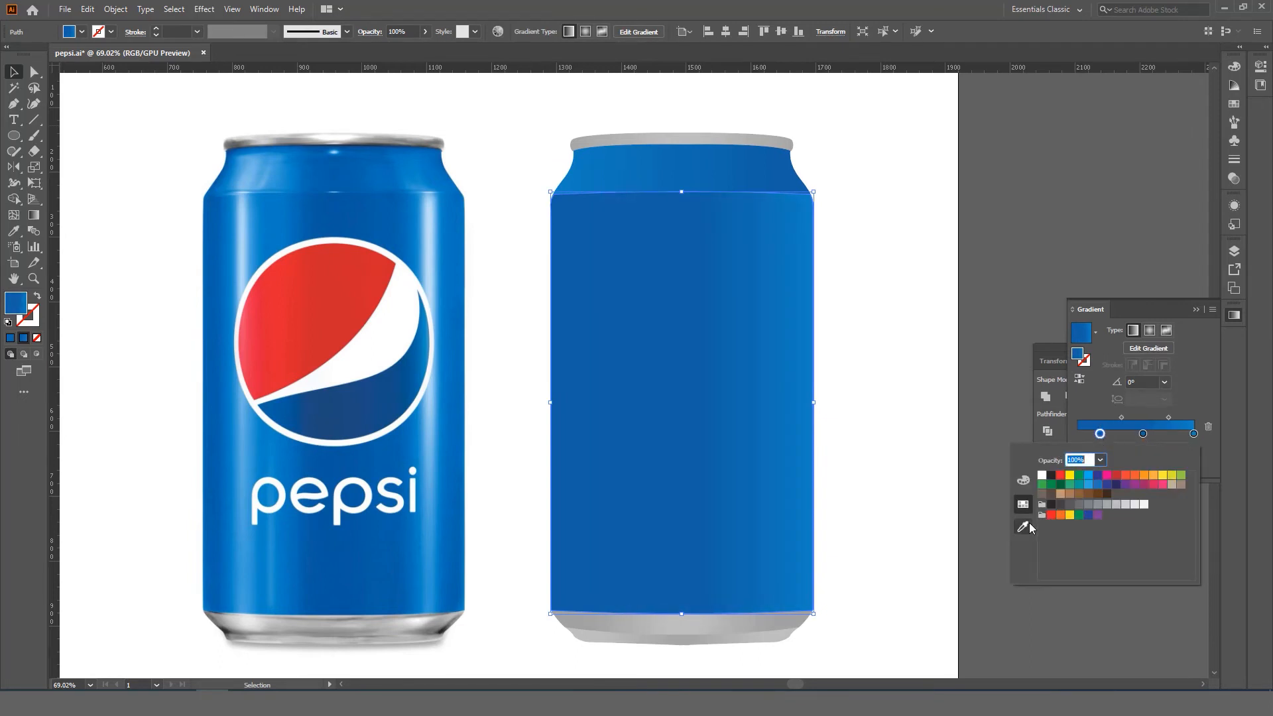
click(1027, 525)
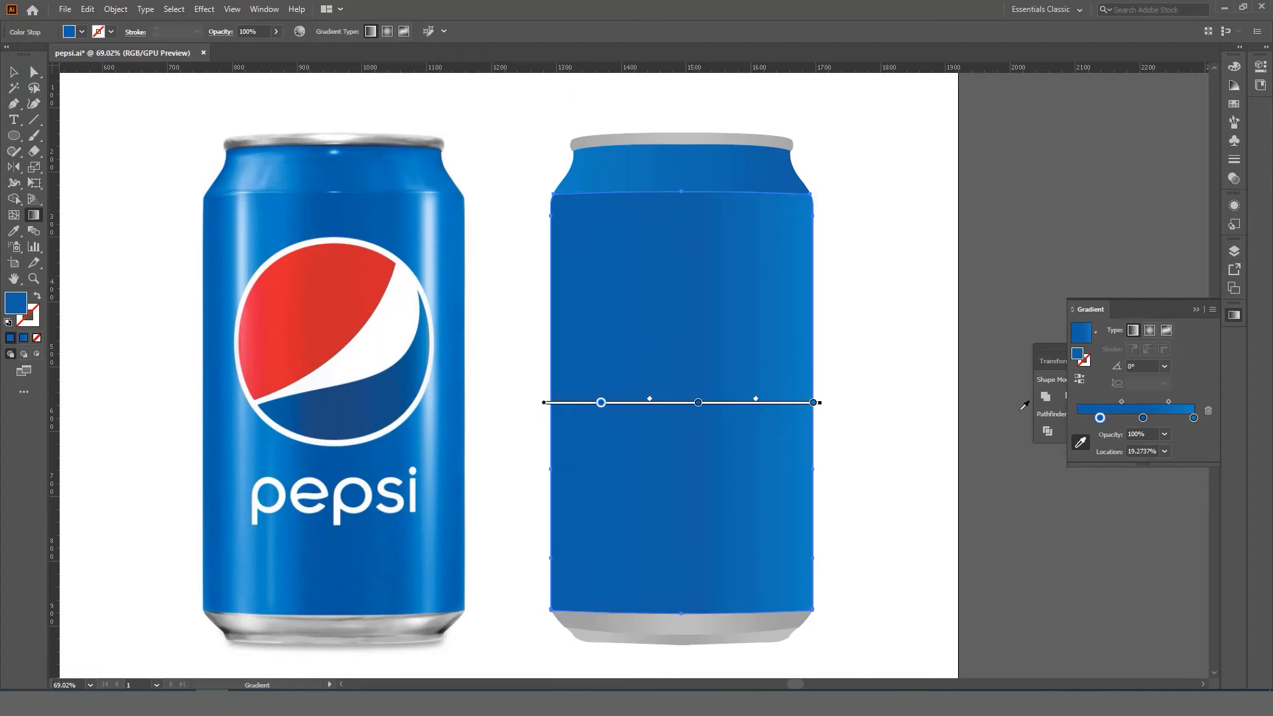
- Add a highlight stop at about 38% in light blue sampled from the photo's left highlight, and bring the neighbouring dark stops closer
double_click(1122, 419)
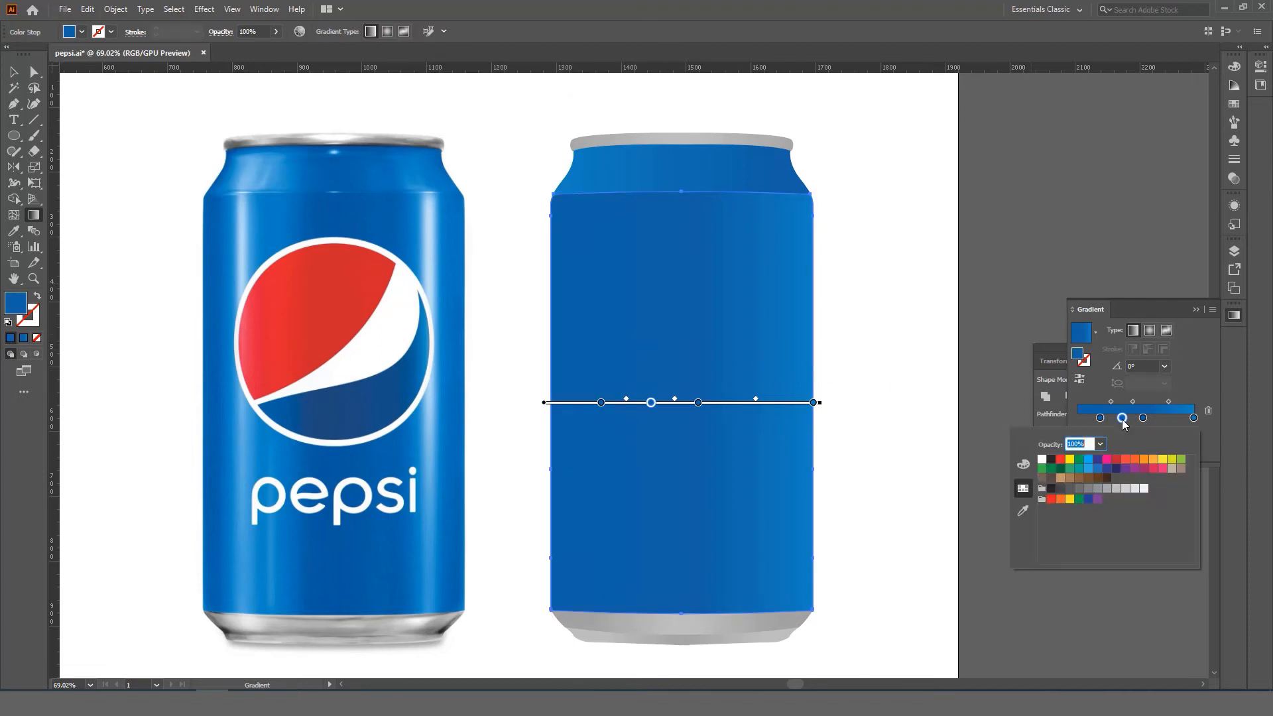
click(1023, 508)
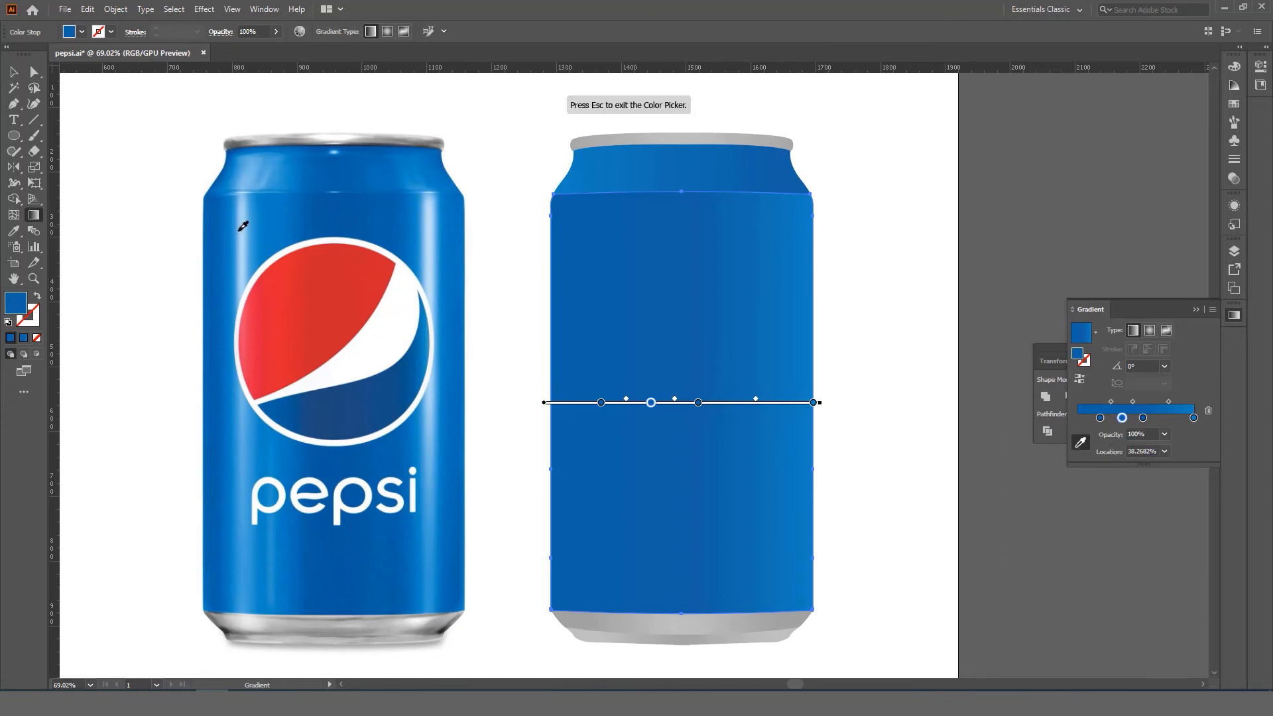
click(243, 226)
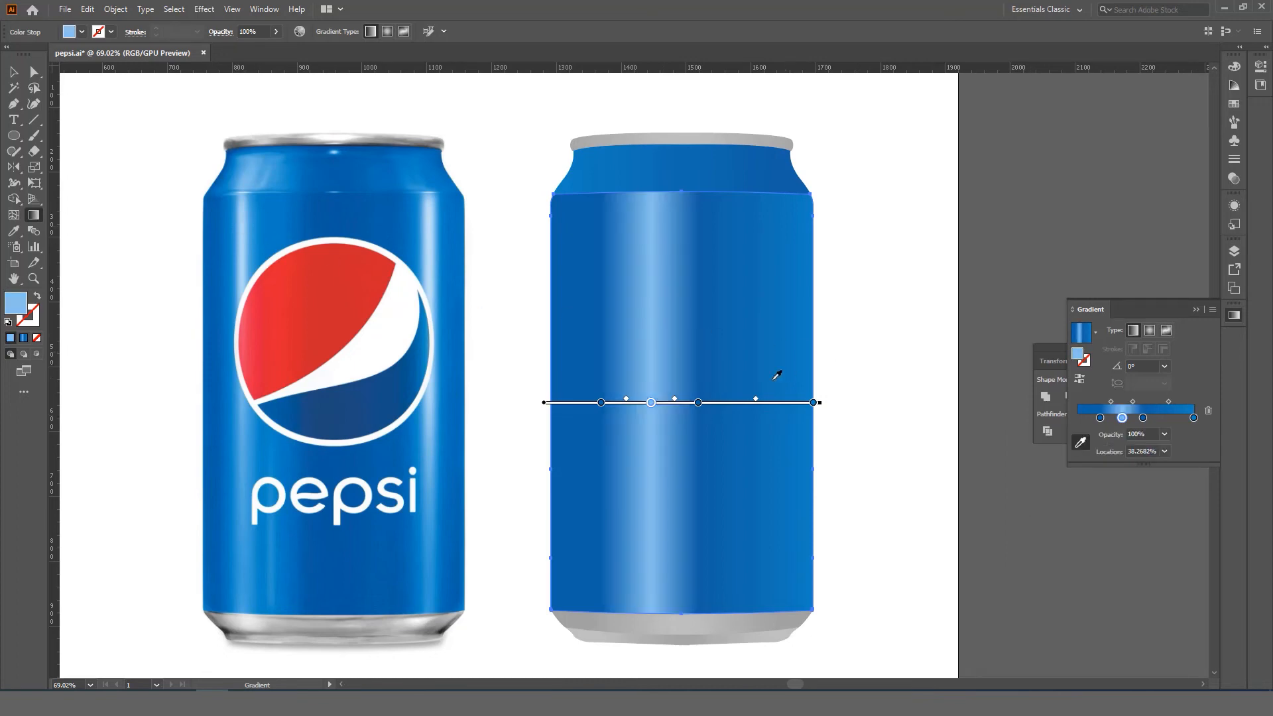
mouse_move(697, 404)
mouse_down()
mouse_move(612, 405)
mouse_move(679, 405)
mouse_move(638, 407)
mouse_up()
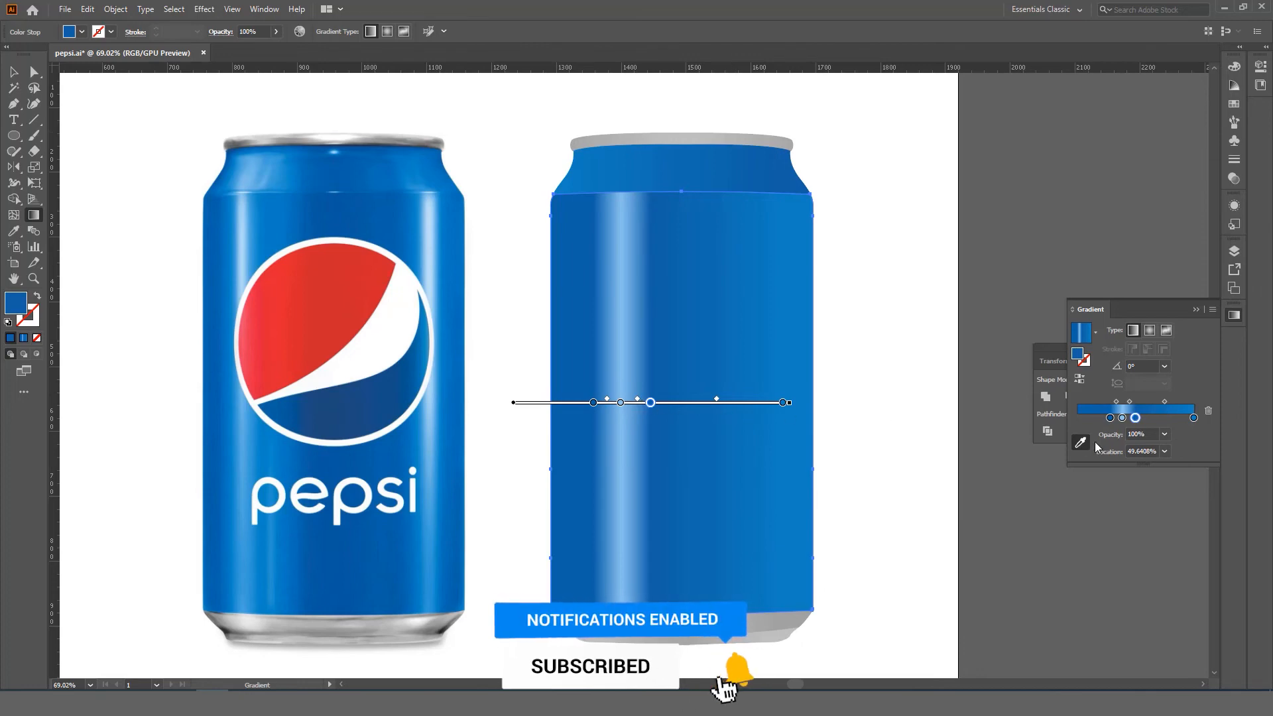
- Add a second highlight stop at about 80% in the pale blue sampled from the photo's right highlight
click(1171, 419)
double_click(1170, 418)
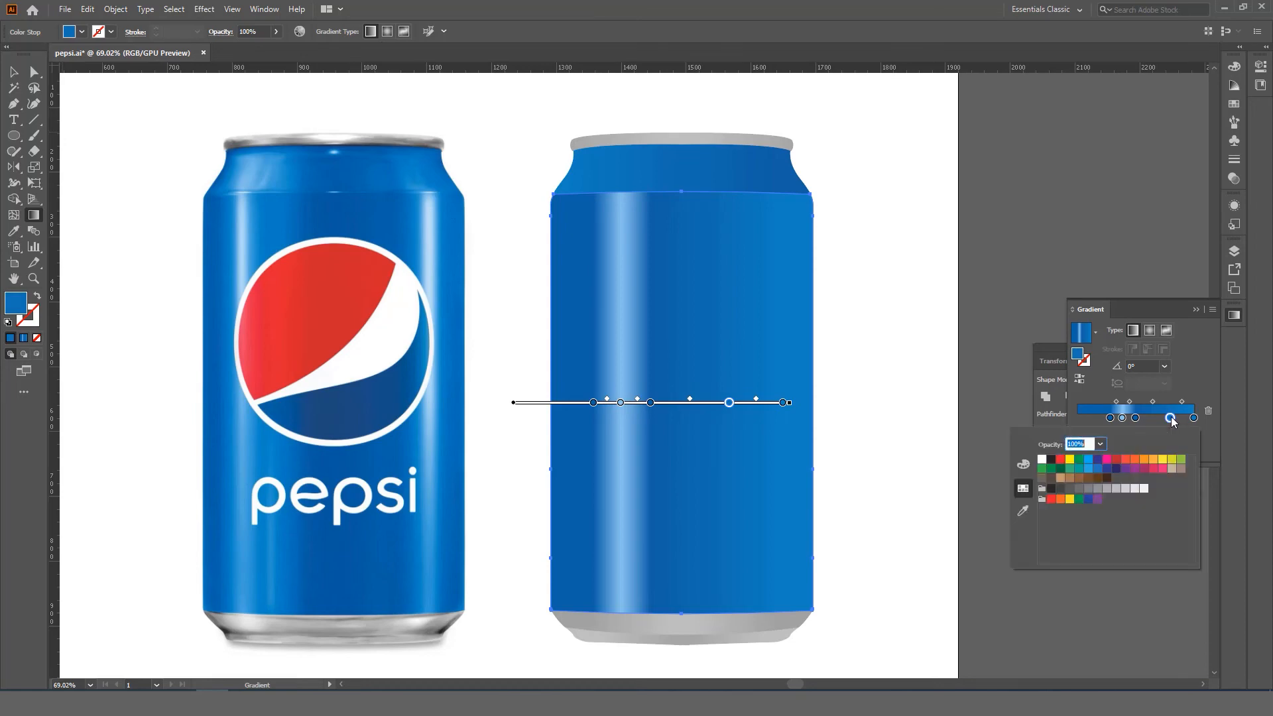
click(1023, 511)
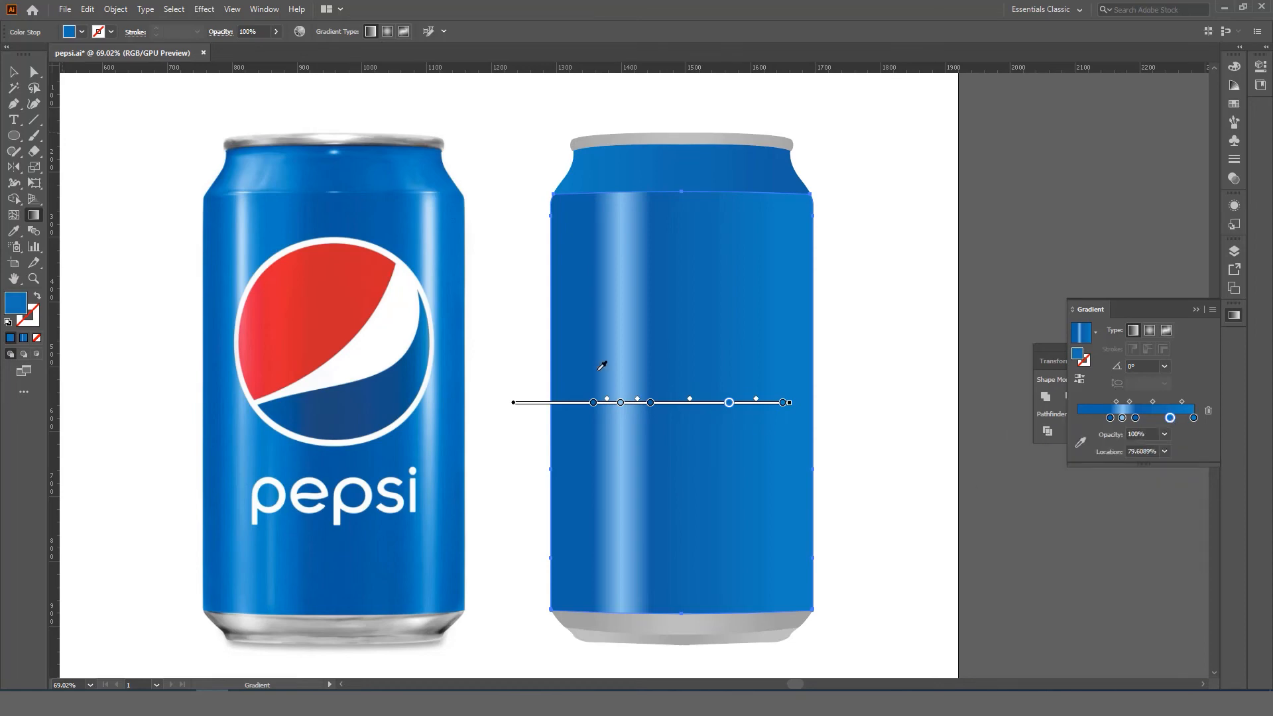
click(432, 252)
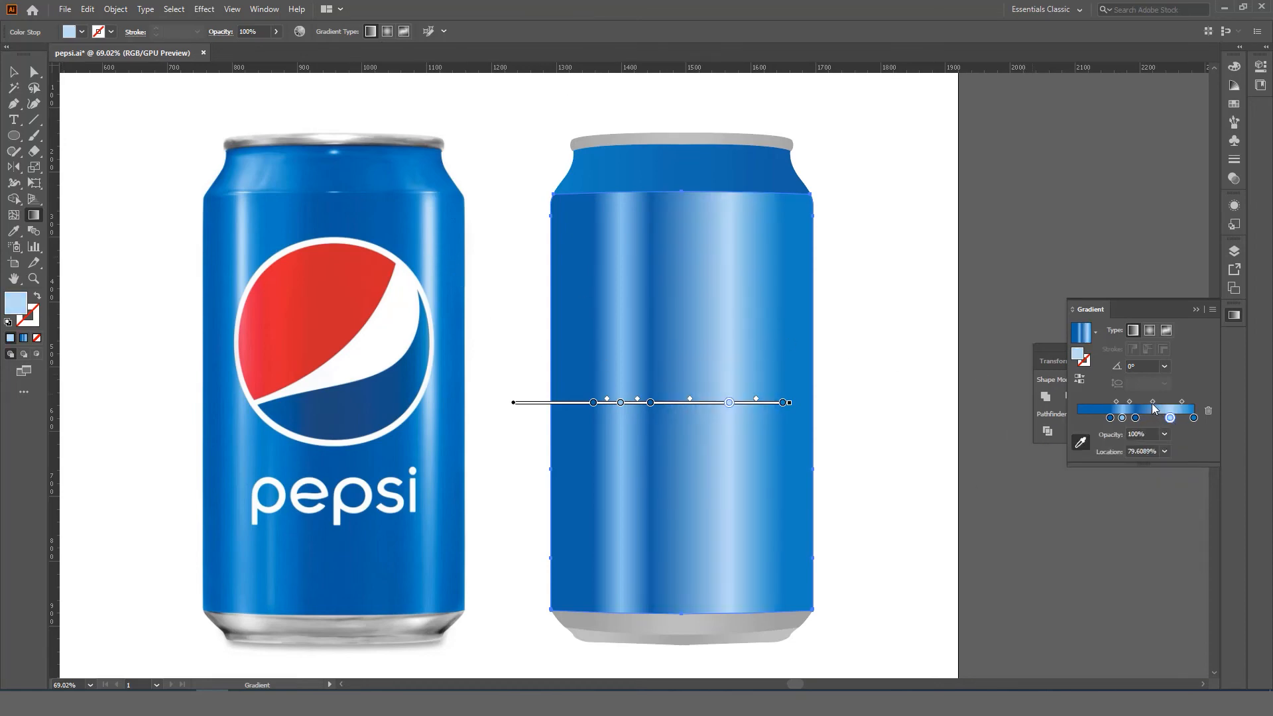
- Move the second highlight stop to about 82%, narrow its blend, and stretch the gradient toward the body's right edge
drag(1168, 418, 1175, 402)
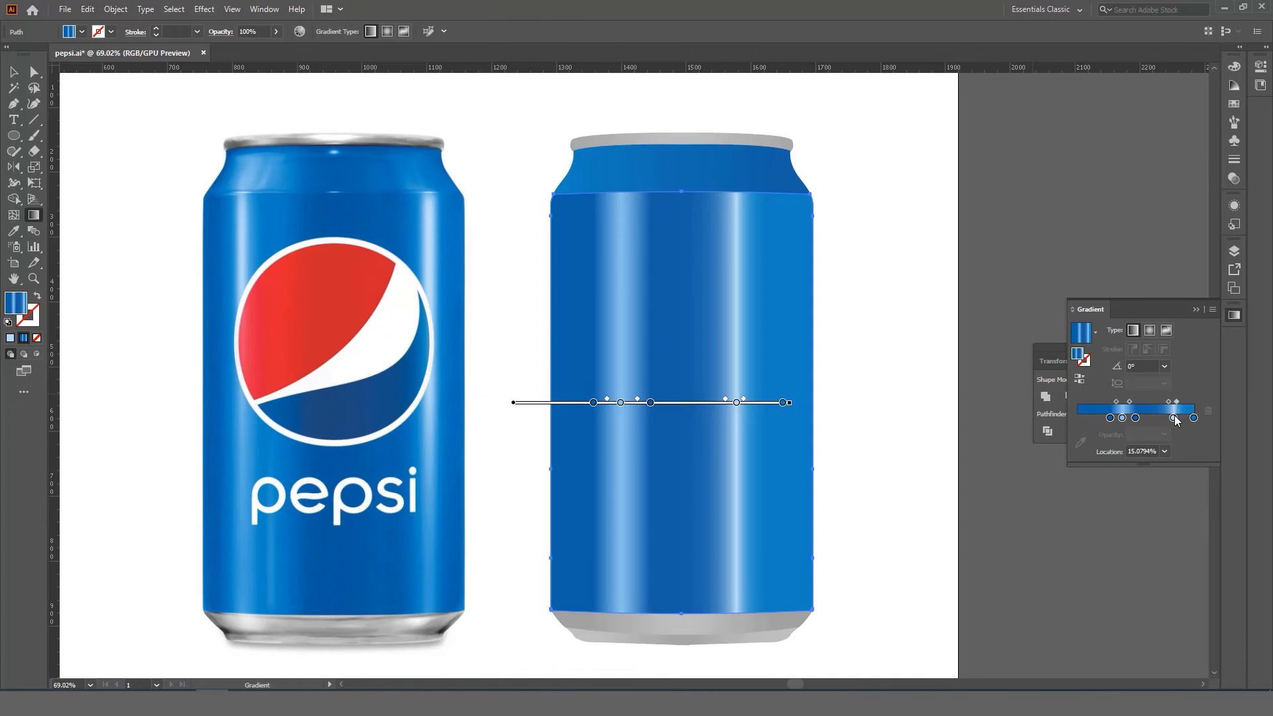
click(1173, 419)
mouse_move(774, 403)
mouse_down()
mouse_move(822, 407)
mouse_move(744, 403)
mouse_move(779, 402)
mouse_move(762, 404)
mouse_up()
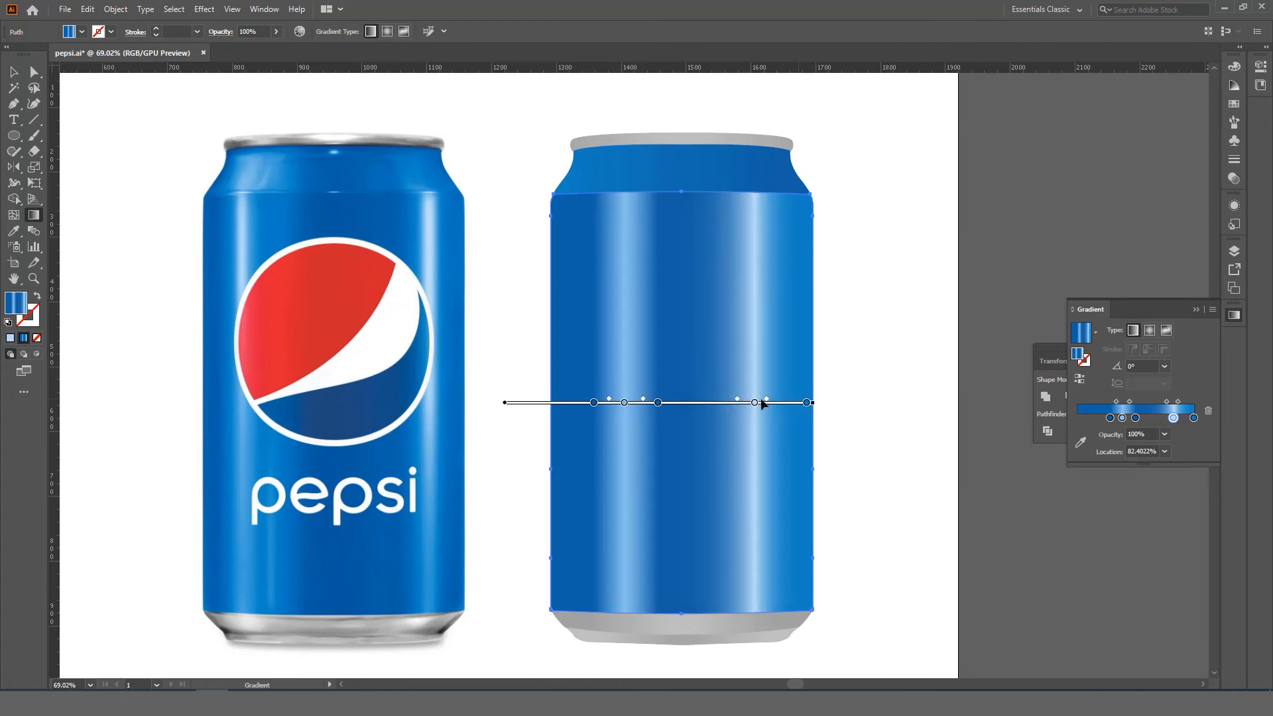
- Recolor the body's right highlight stop with a softer blue sampled beside the photo's right highlight
double_click(754, 403)
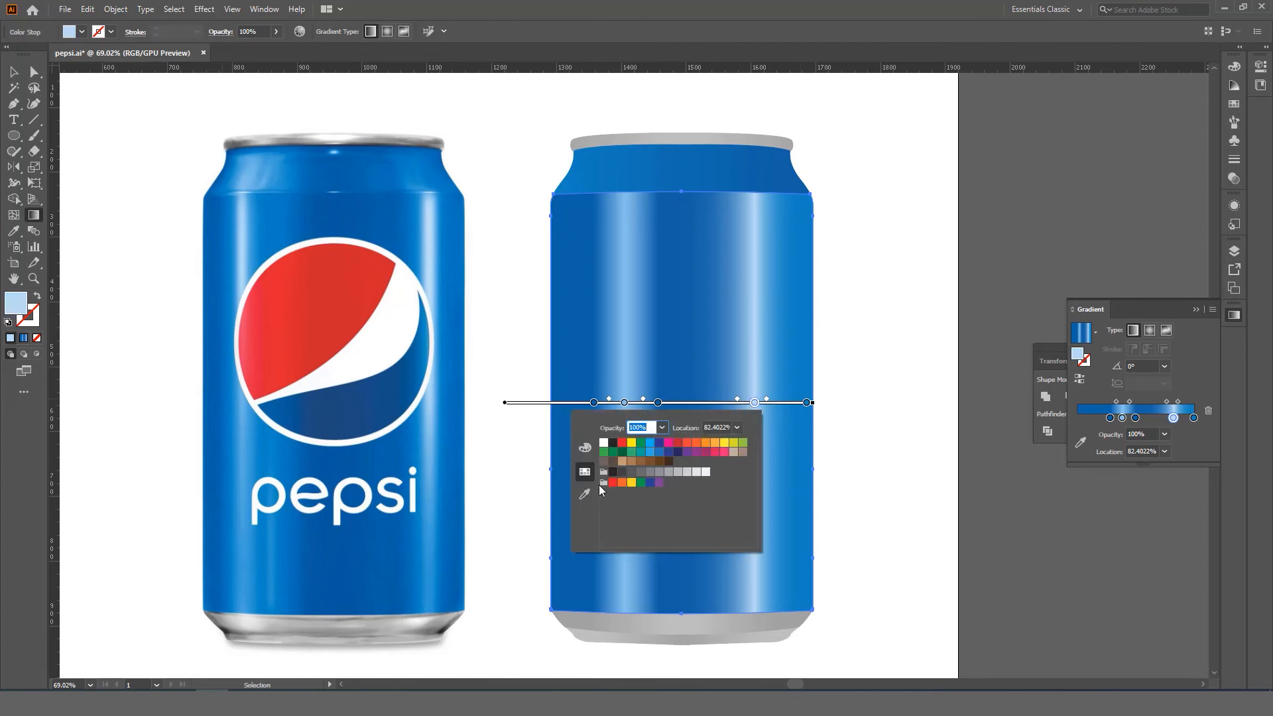
click(585, 494)
click(442, 223)
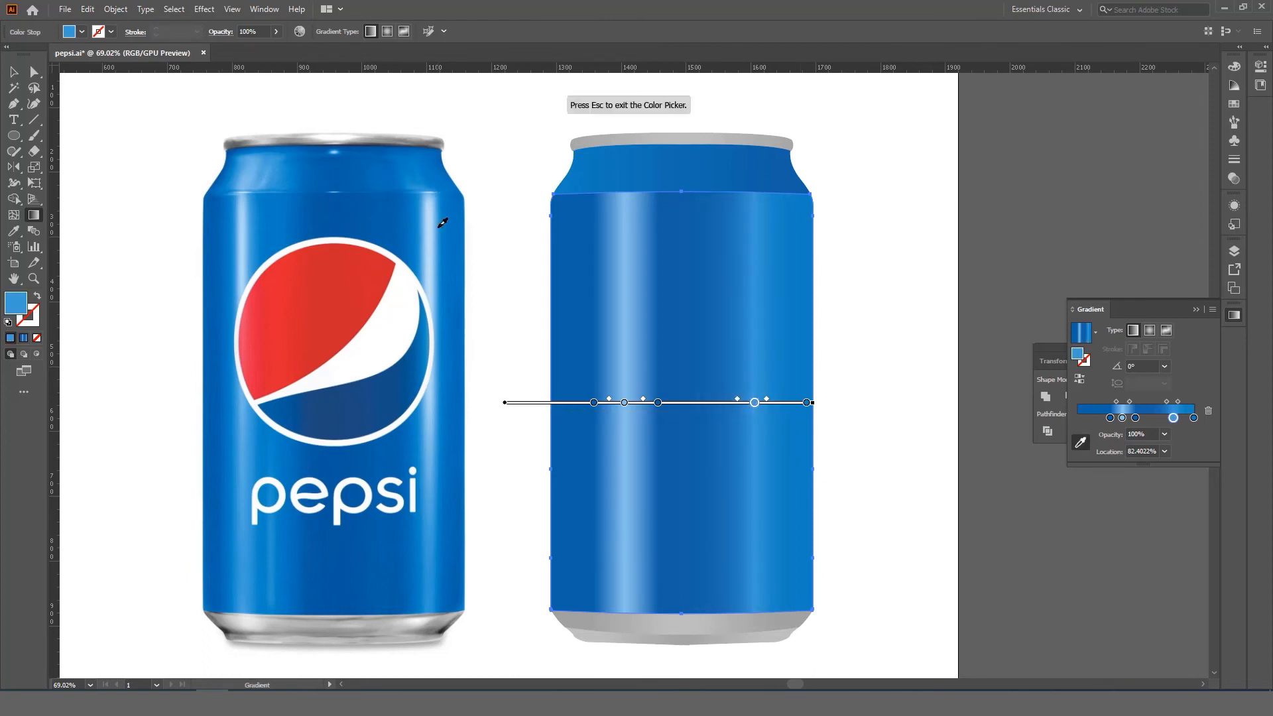
click(439, 223)
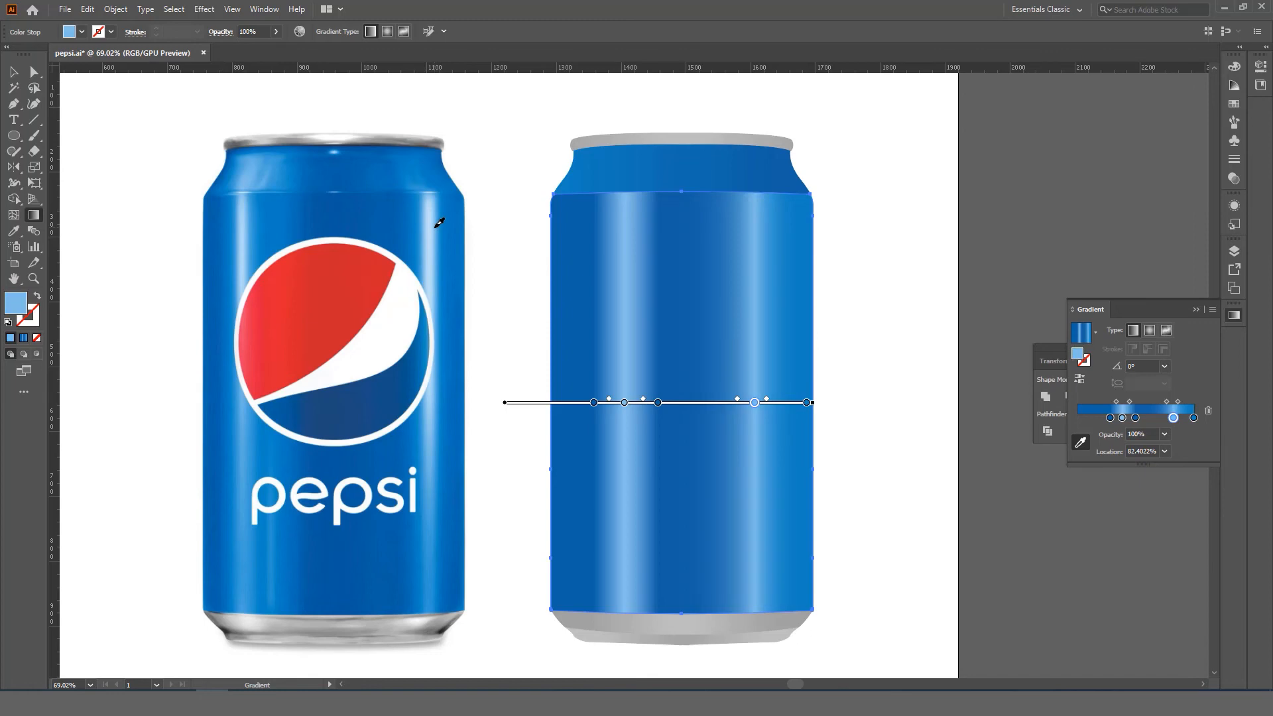
- Recolor the body's left highlight stop with a deeper blue sampled beside the photo's left highlight, and deselect the body
double_click(623, 402)
click(455, 493)
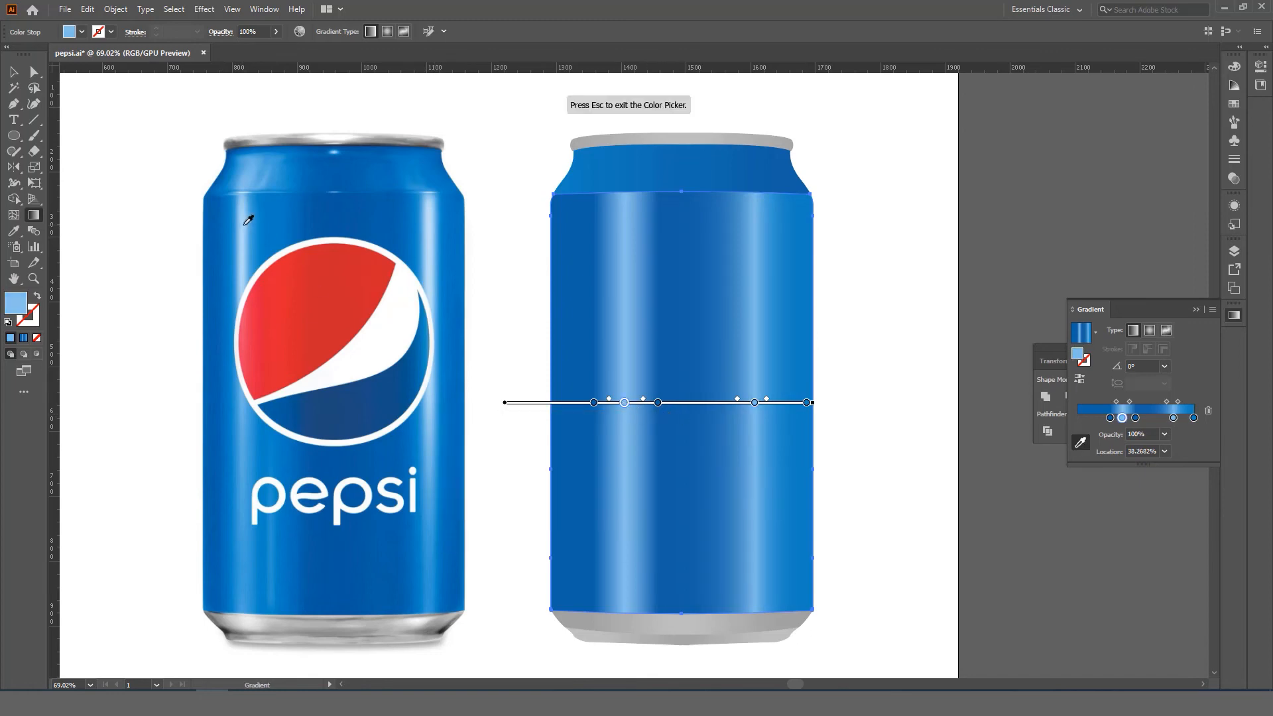
click(252, 217)
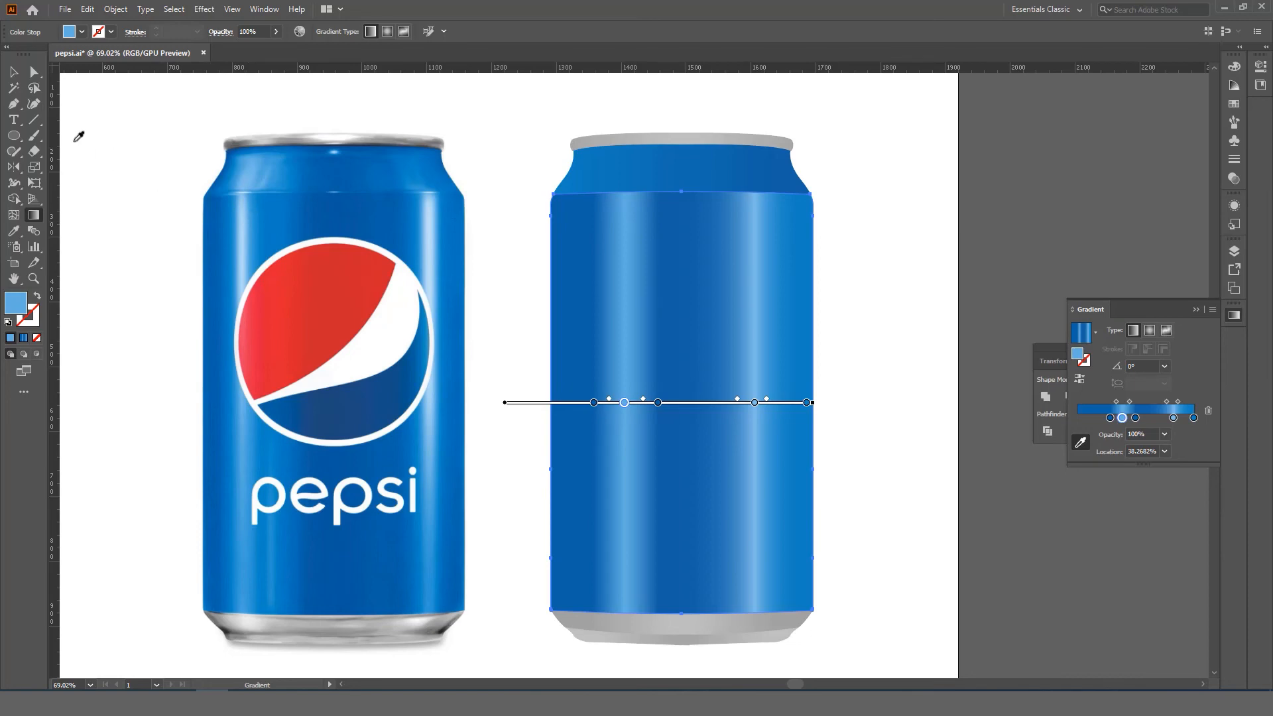
click(17, 73)
click(926, 226)
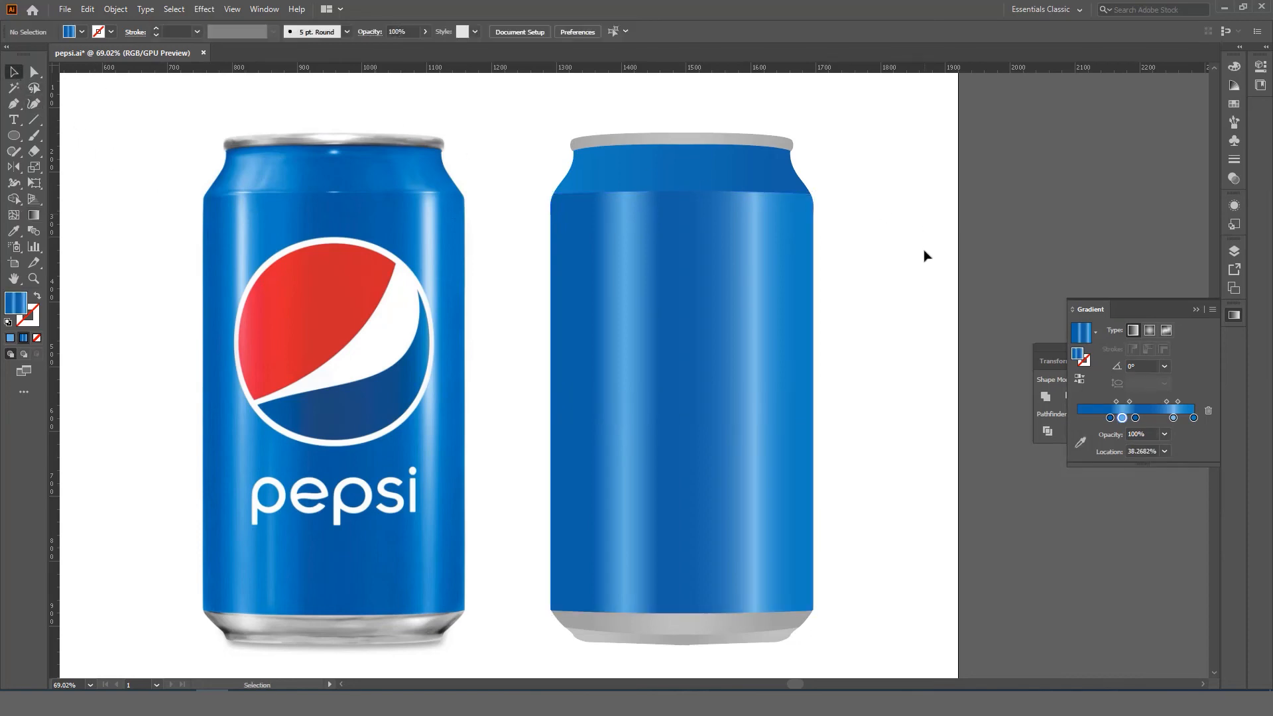
- Switch to File Explorer and open pepsi-vertical-seeklogo.com.ai from the pepsi-vertical-vector-logo folder in Illustrator
scroll(904, 321, left, 1)
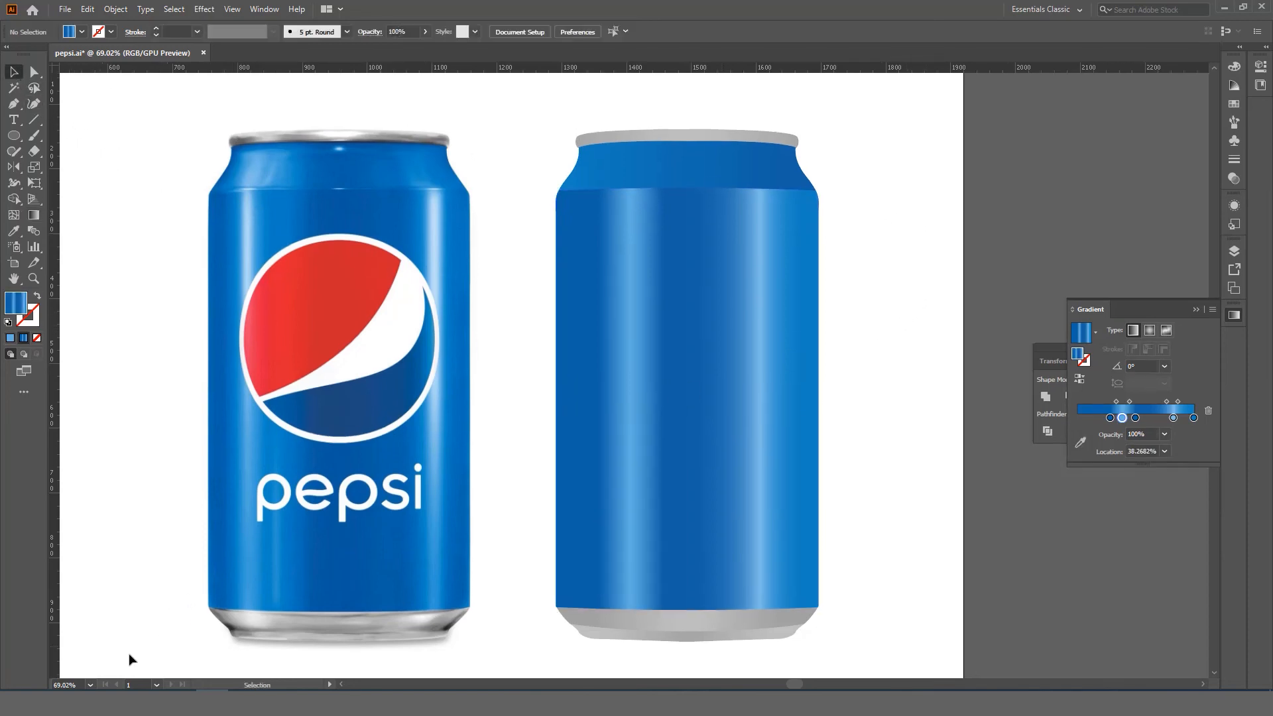
click(130, 673)
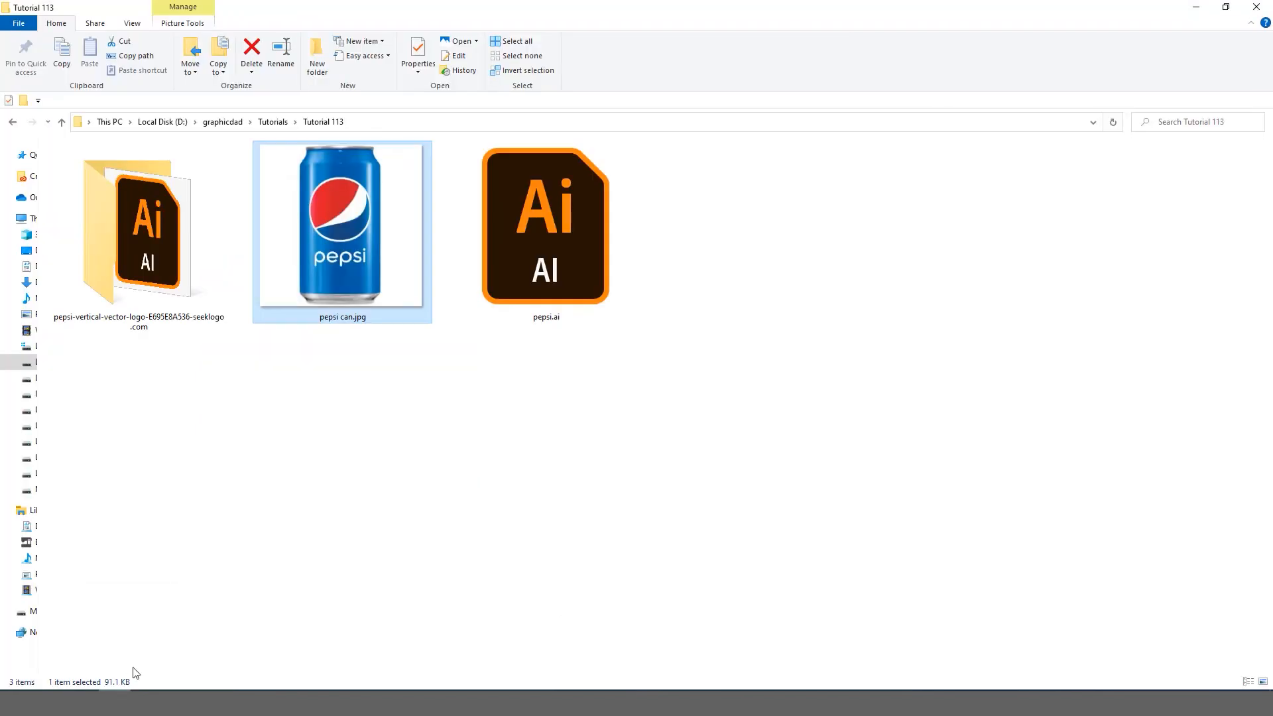
click(185, 301)
double_click(185, 301)
click(138, 168)
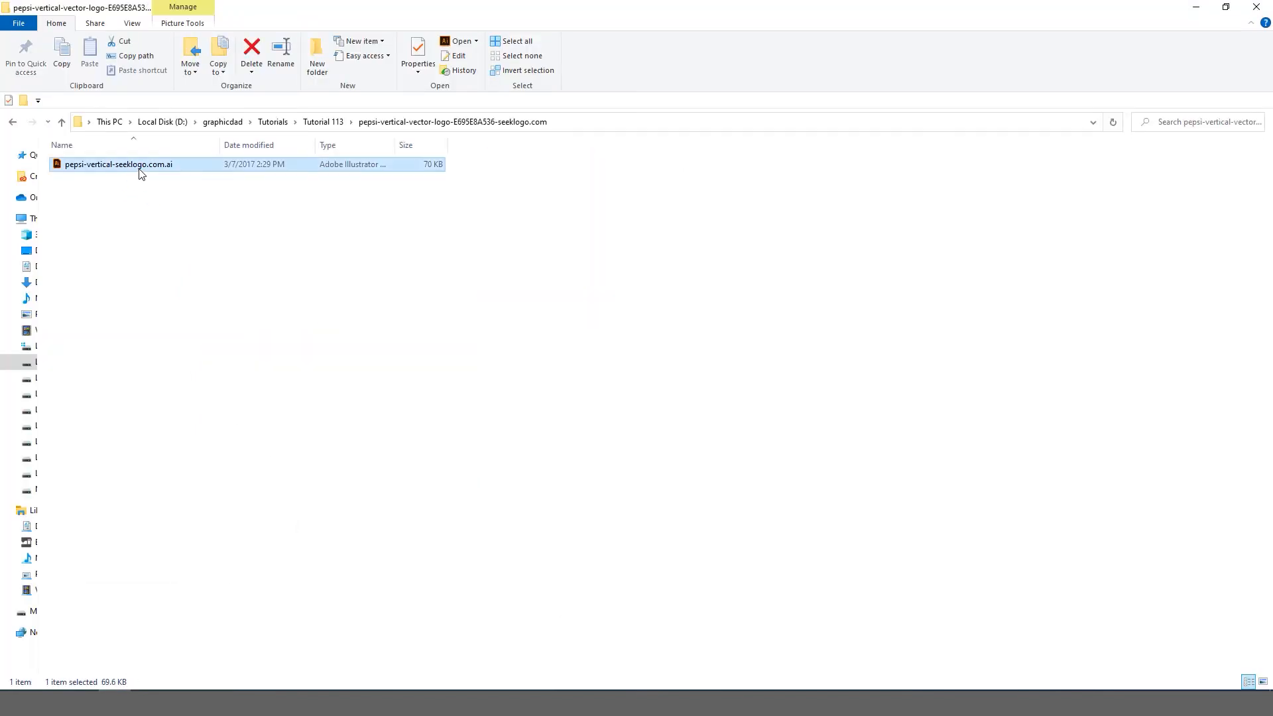
drag(149, 171, 26, 441)
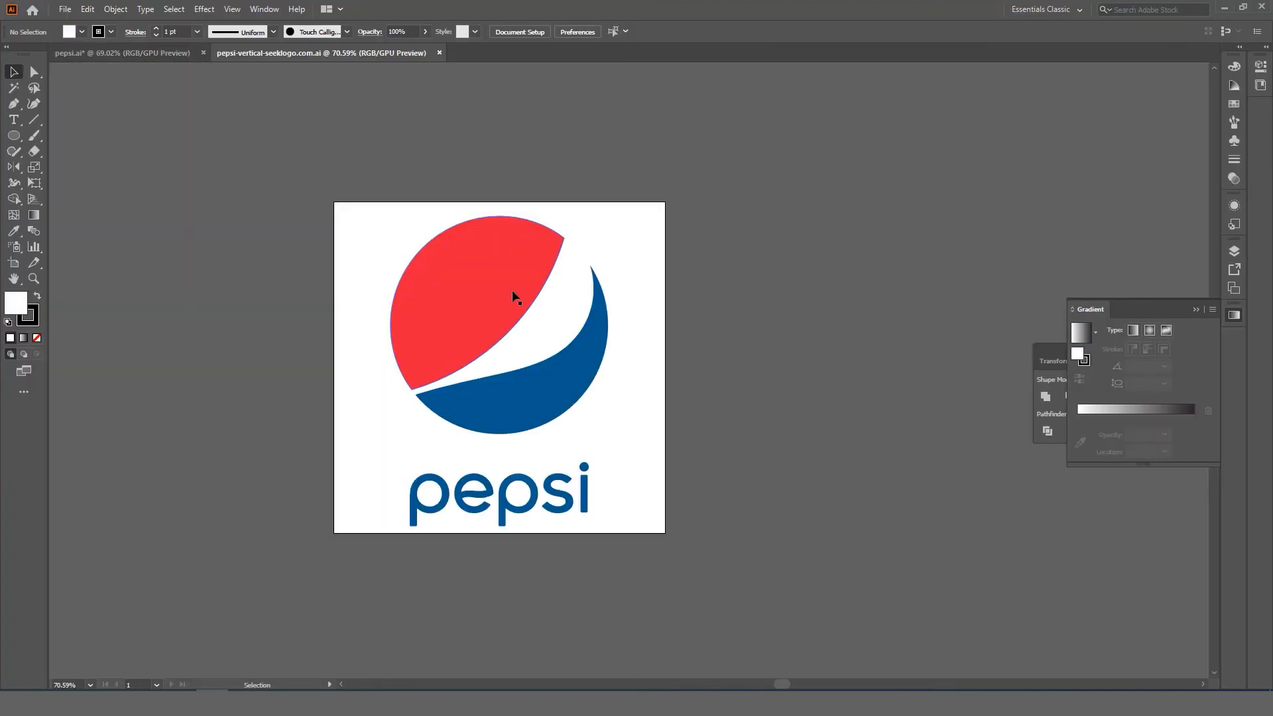
- Copy the complete Pepsi logo into pepsi.ai, center it on the vector can's body, and scale it to about 296 px wide
click(512, 292)
shift+click(521, 257)
drag(508, 267, 758, 270)
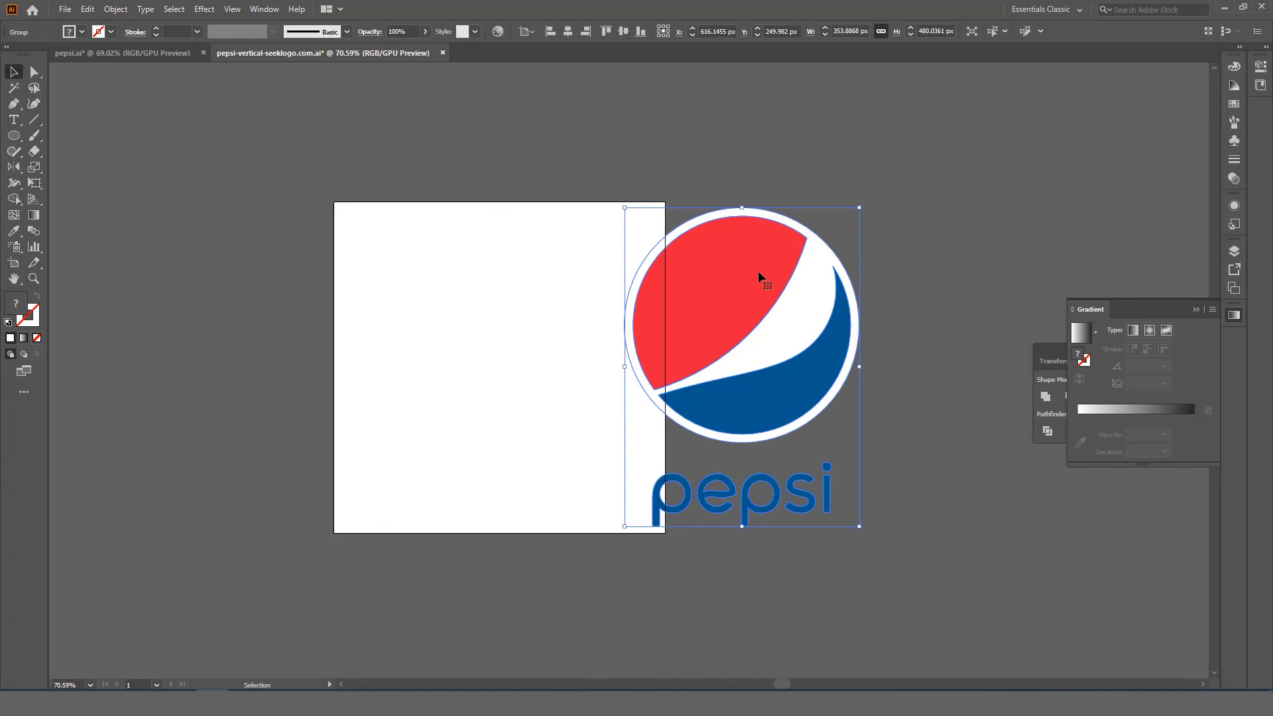
click(158, 56)
key(ctrl+v)
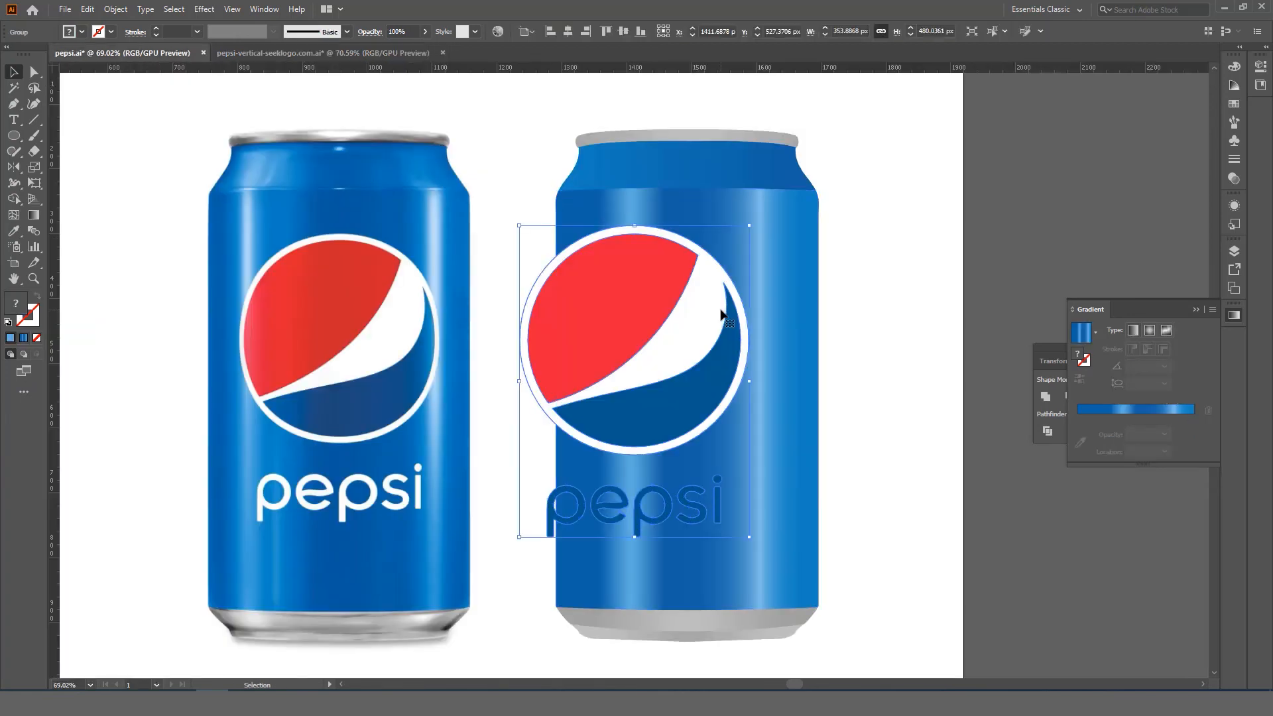
drag(721, 317, 775, 325)
drag(801, 235, 783, 259)
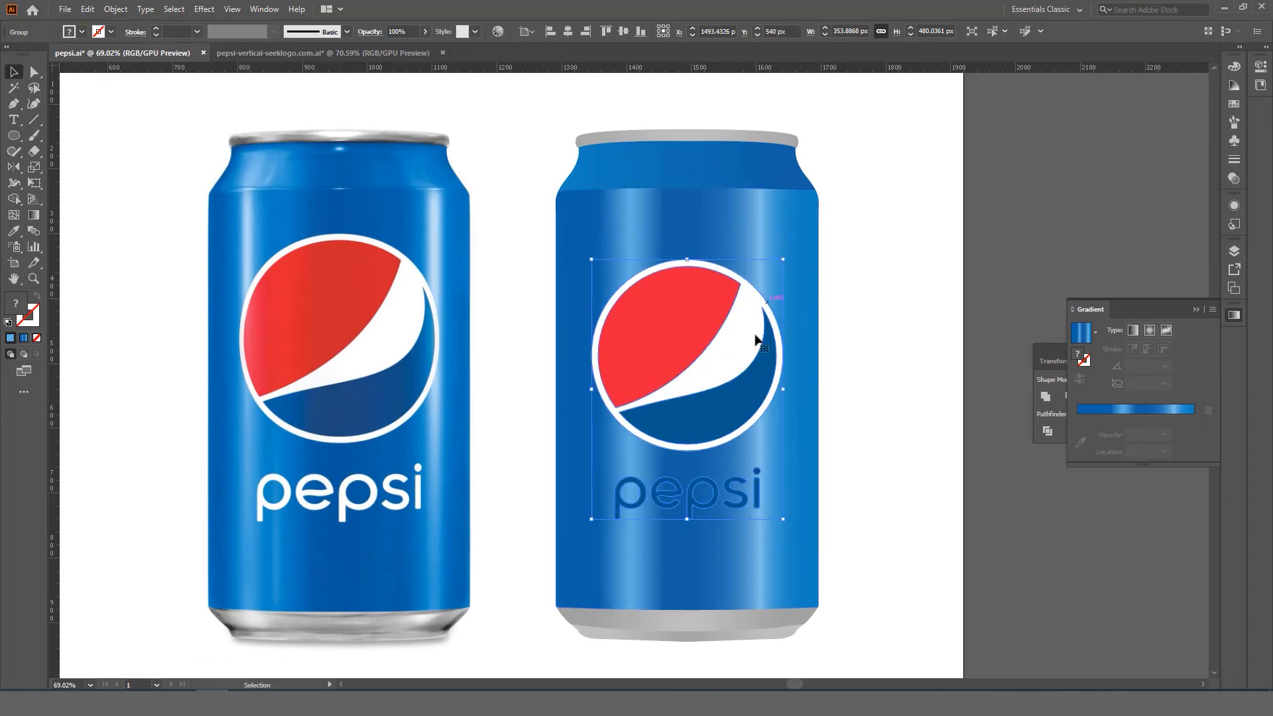
- Recolor the "pepsi" lettering inside the logo group white, sampled from the emblem's white area, and leave the group
double_click(751, 487)
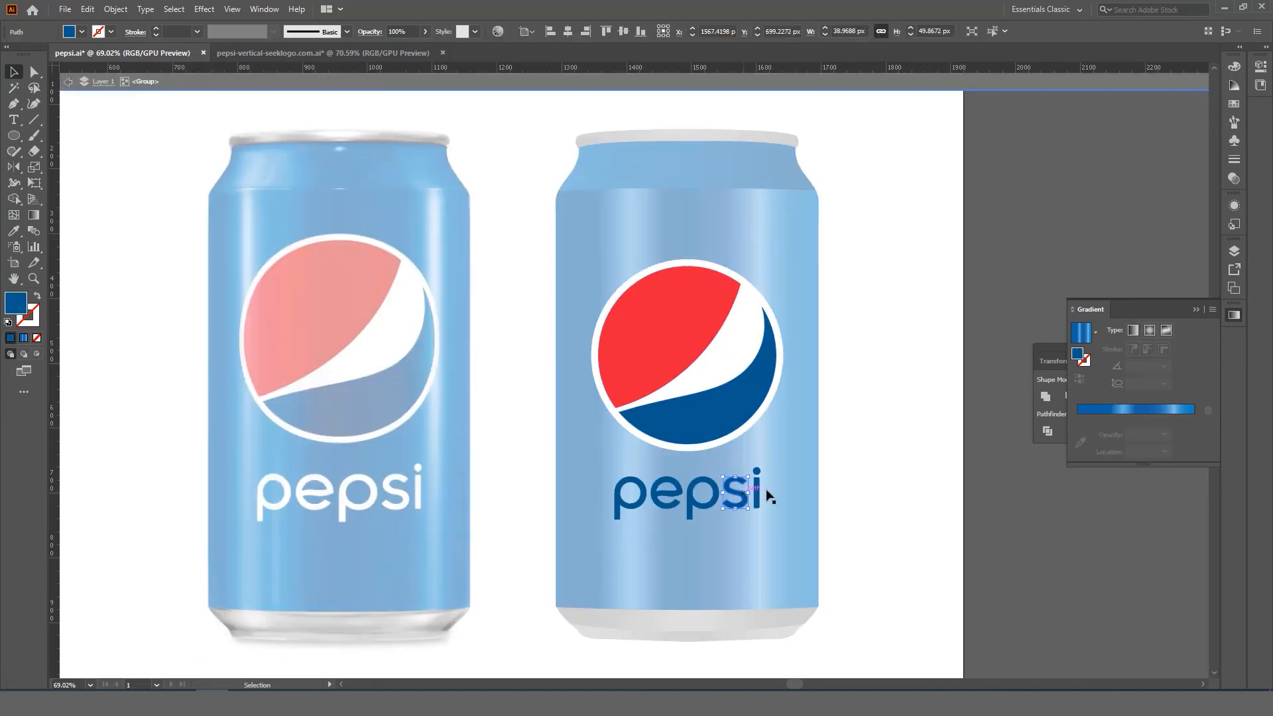
drag(870, 467, 604, 552)
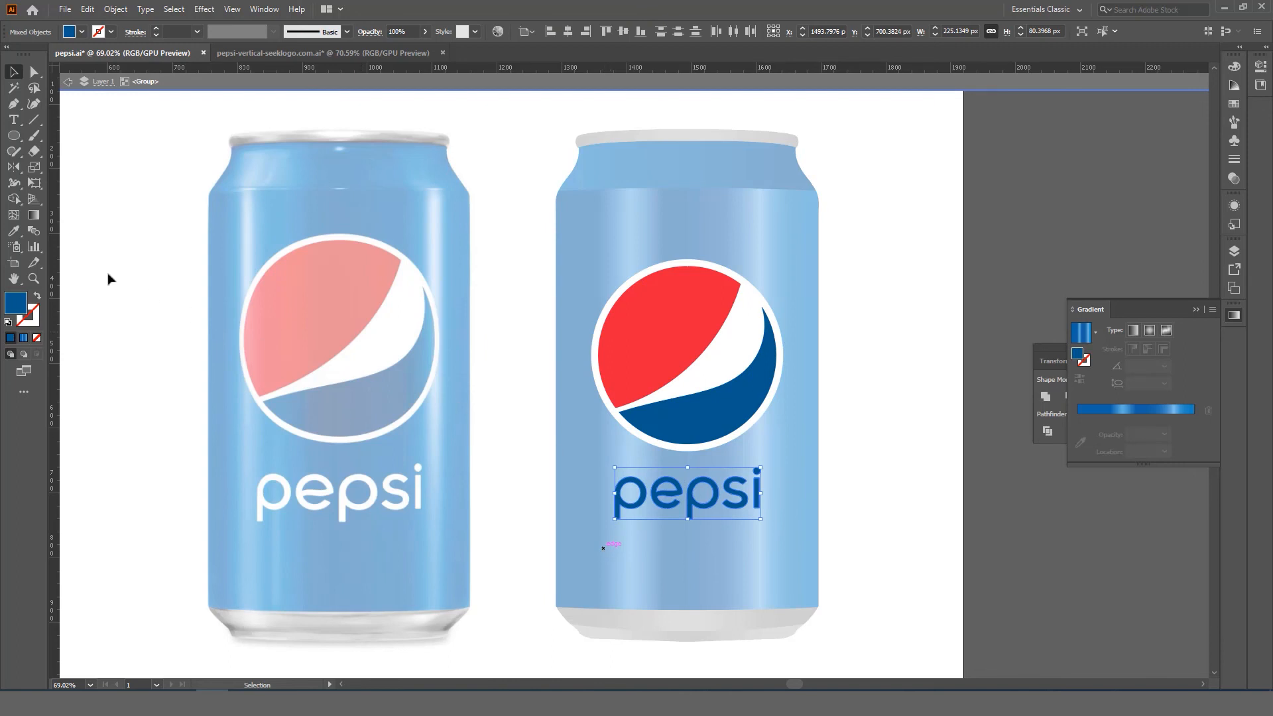
click(13, 230)
click(735, 350)
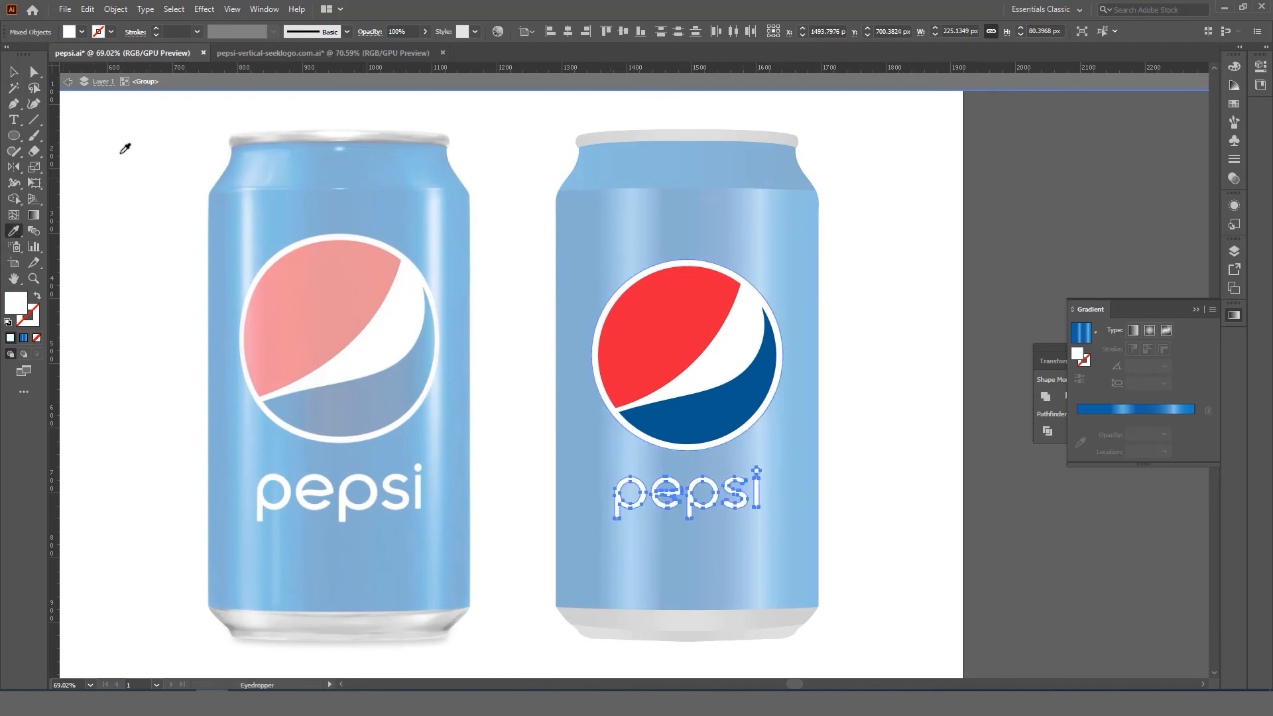
key(v)
double_click(897, 296)
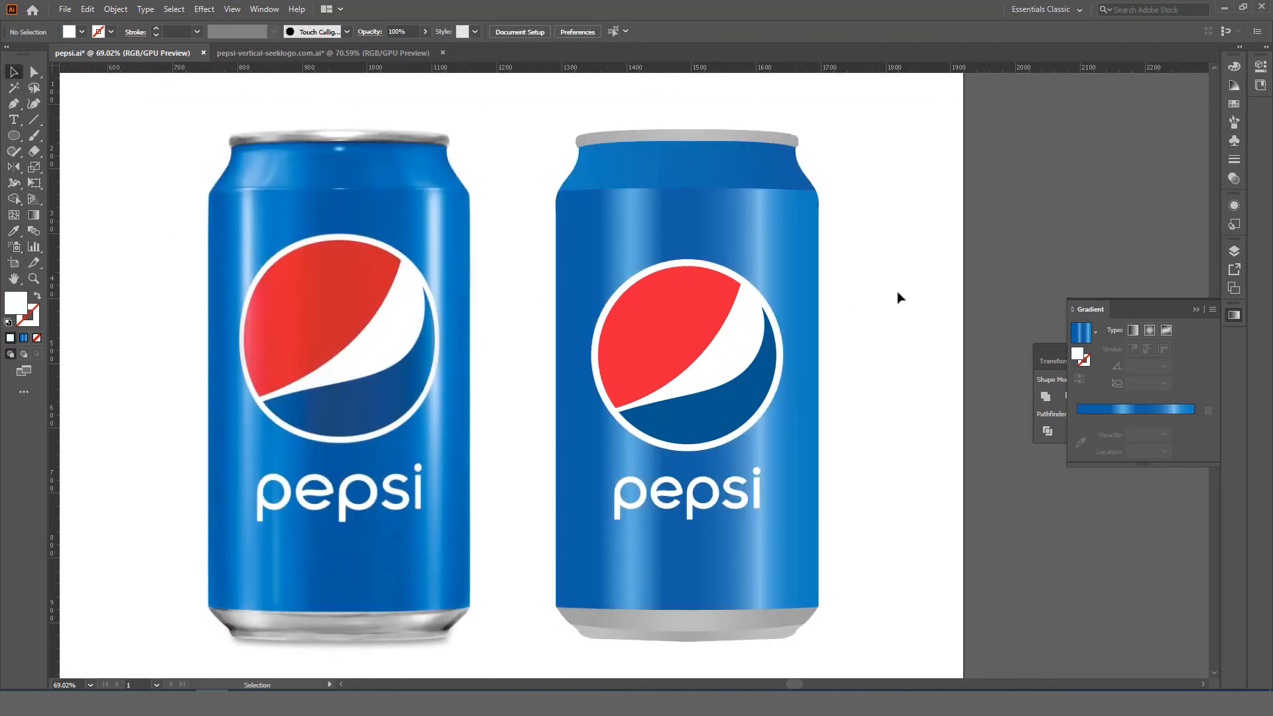
- Nudge the logo slightly upward on the can, select it with the body as the key object, and deselect both
click(730, 368)
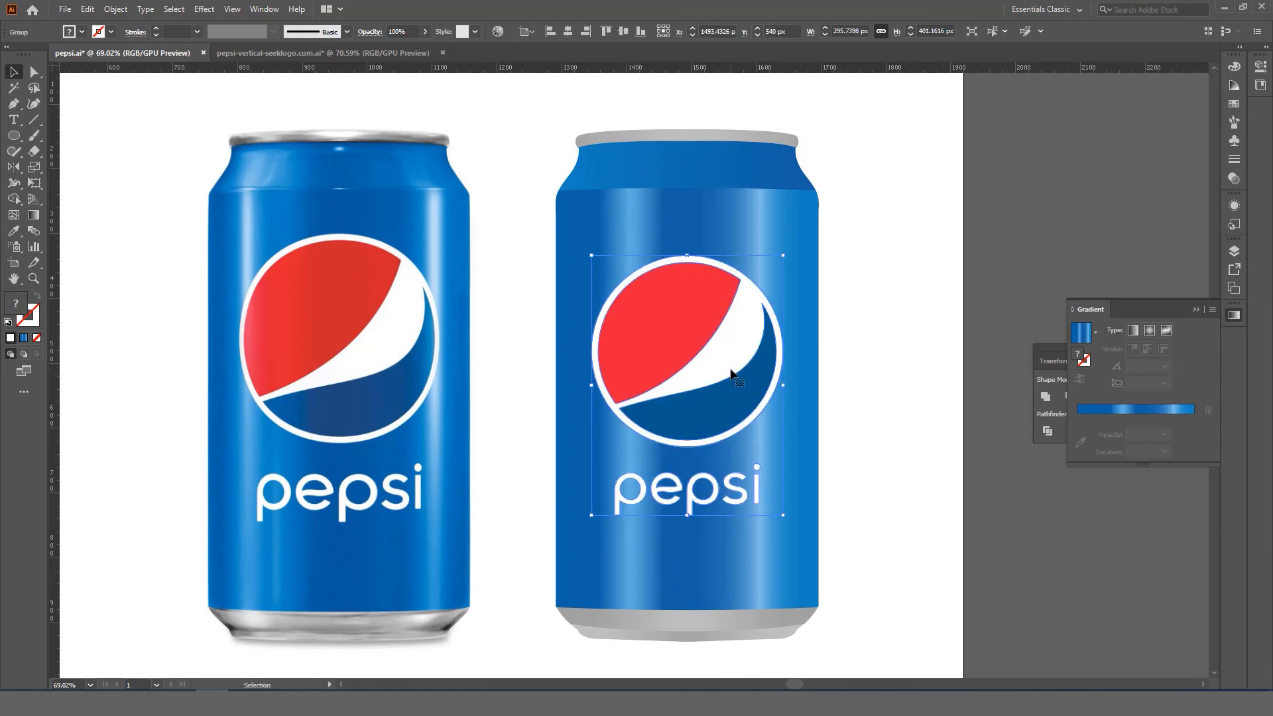
shift+click(799, 326)
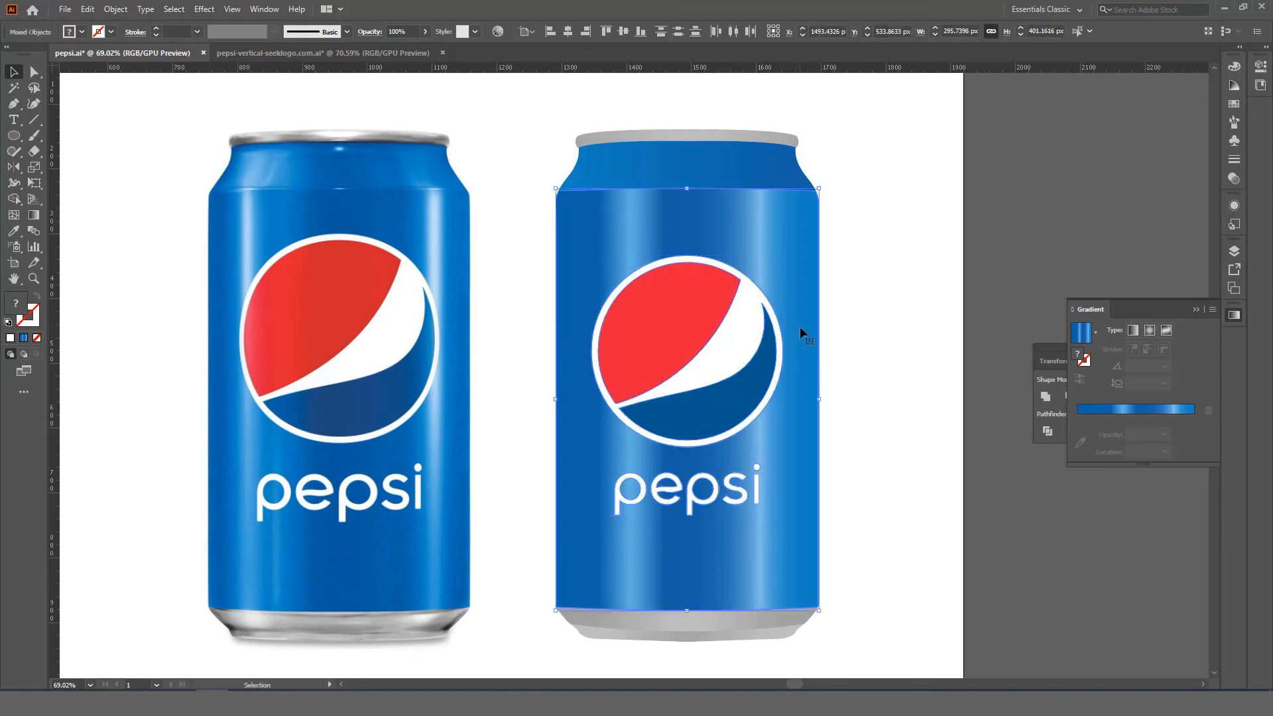
shift+click(799, 220)
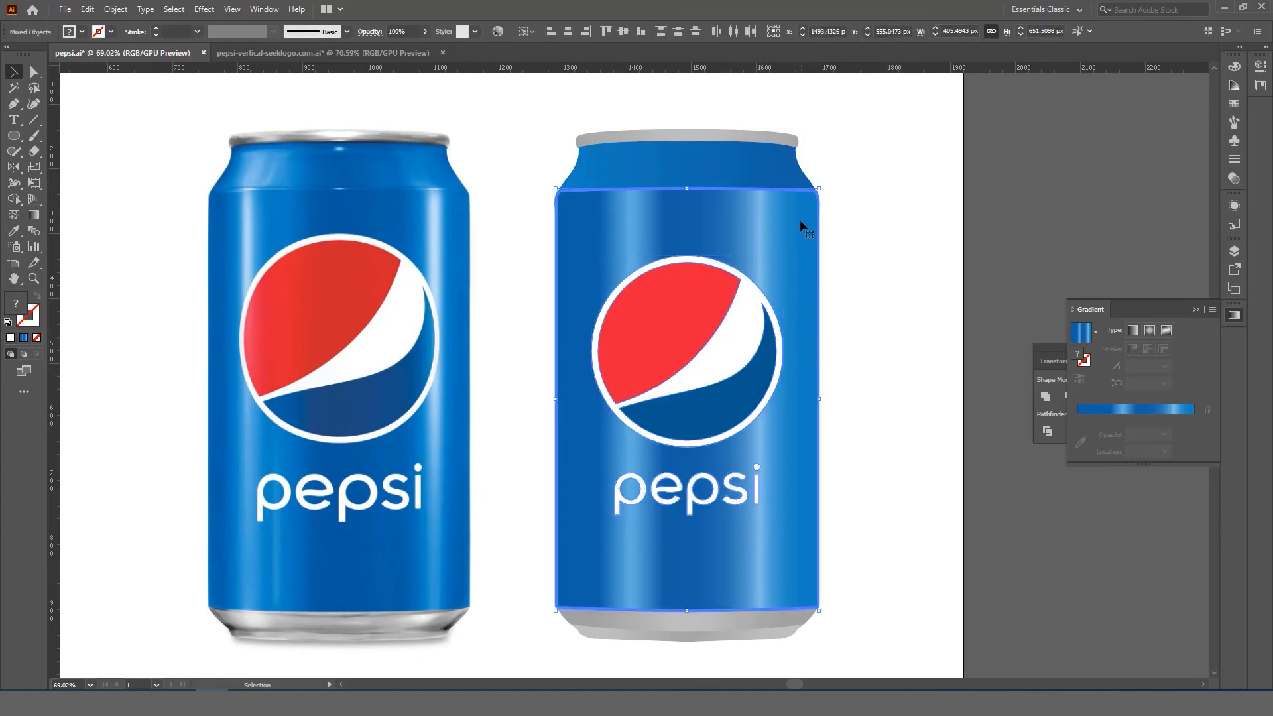
click(875, 171)
- Fill the can's shoulder with the body's multi-stop blue gradient using the Eyedropper
drag(861, 176, 857, 233)
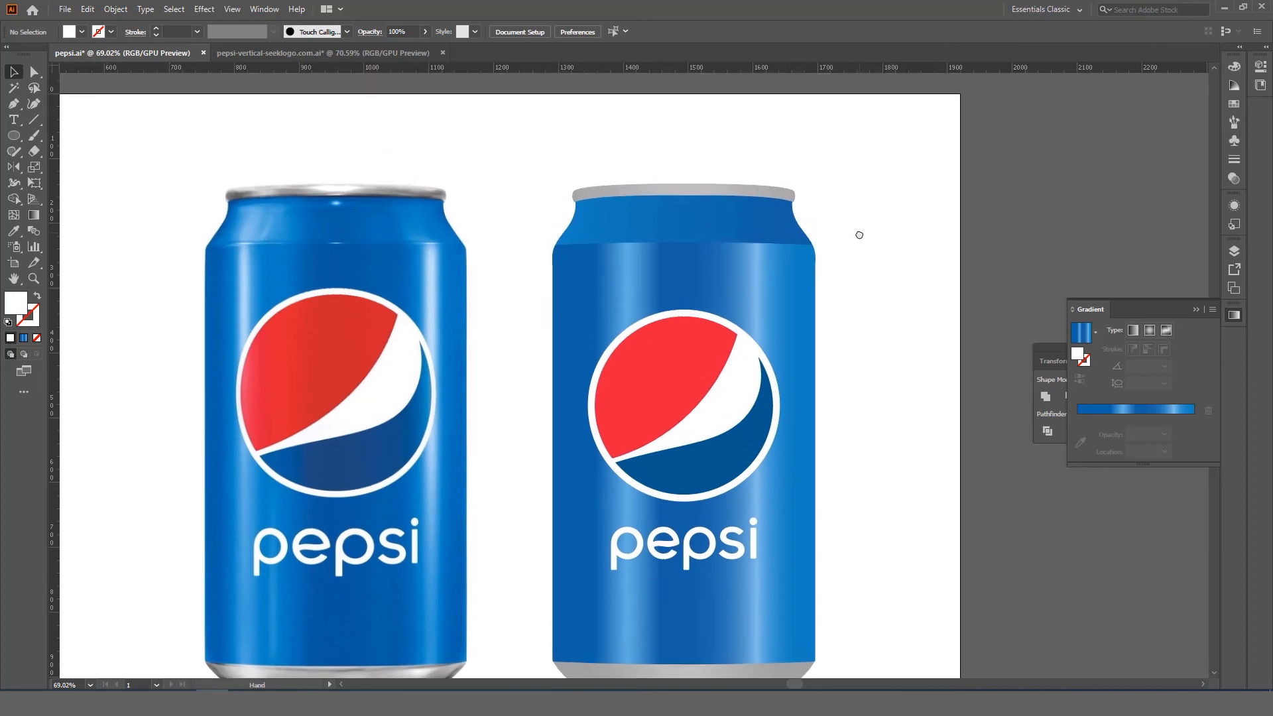
click(747, 227)
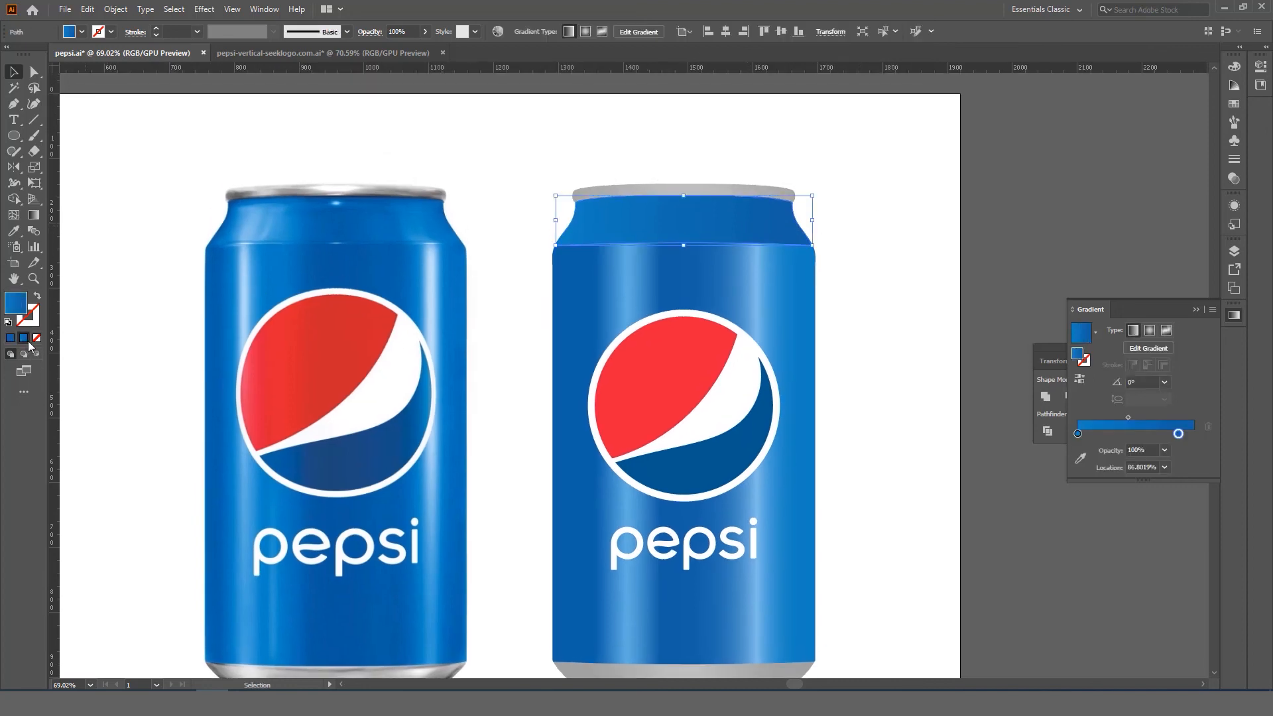
click(14, 231)
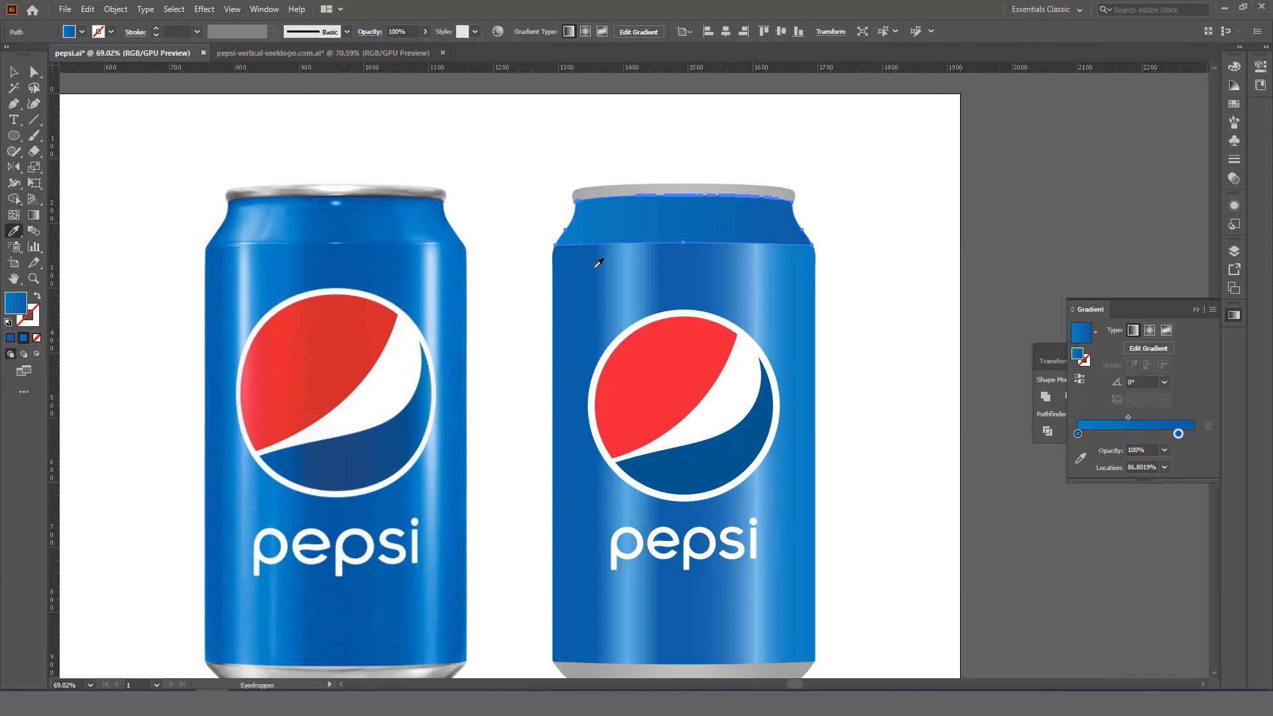
click(674, 273)
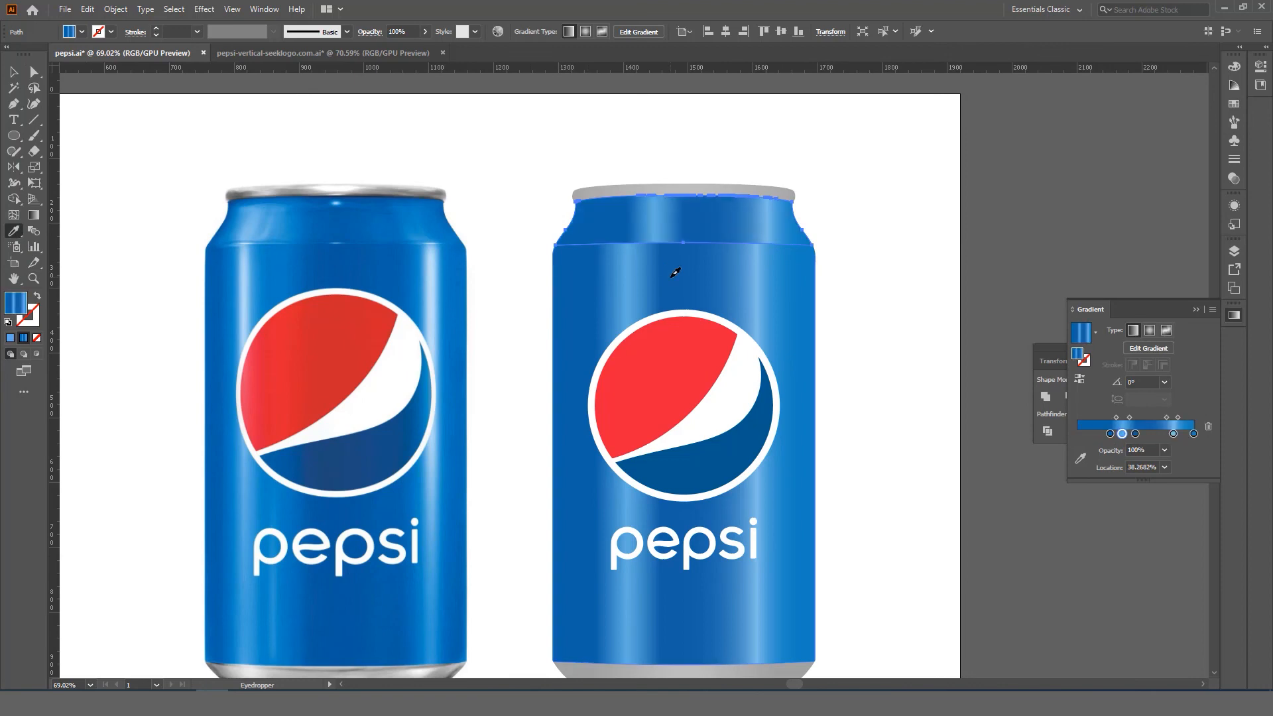
key(v)
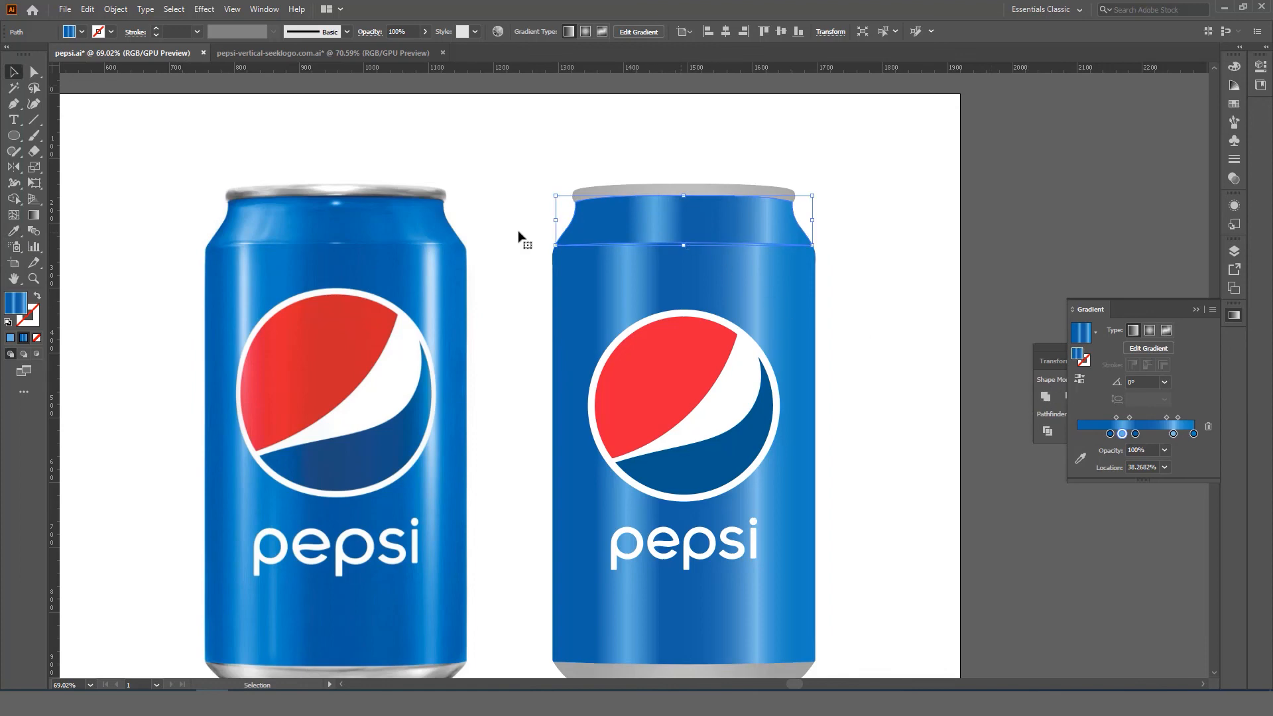
- Shift the shoulder's gradient to the left and slightly lengthen it to bring its highlights nearer the body's highlights
key(g)
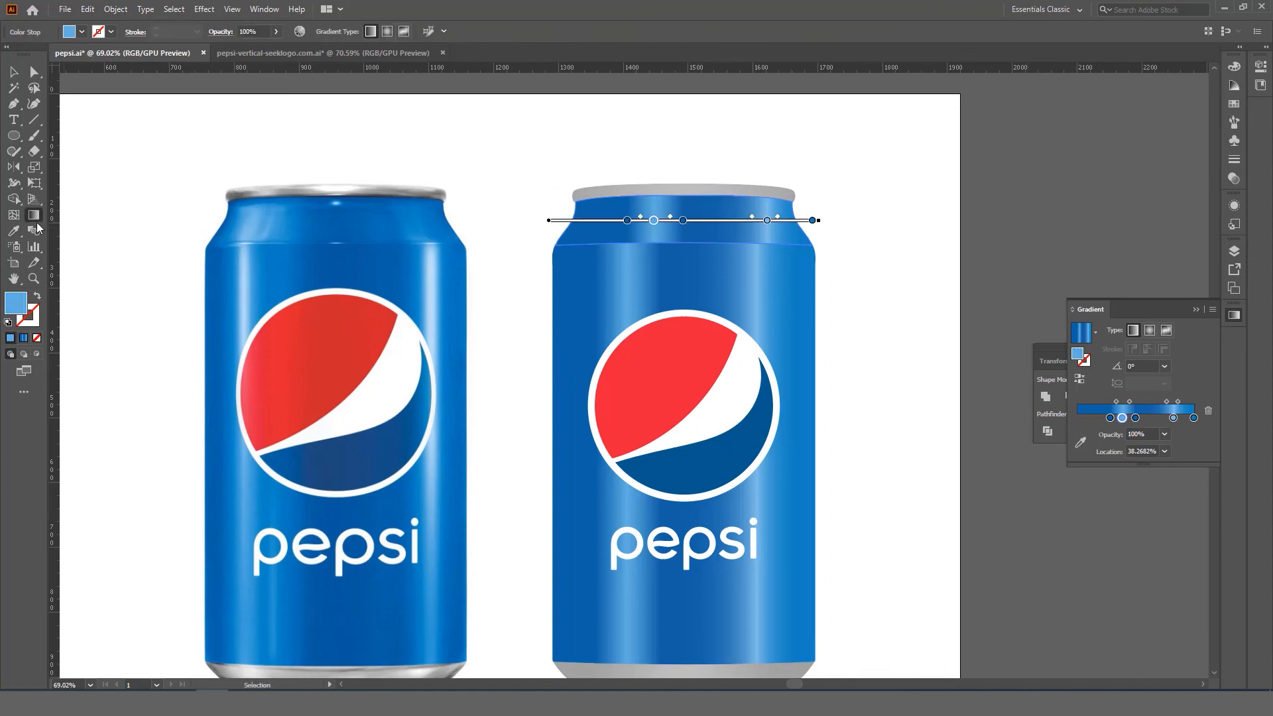
drag(731, 224, 703, 224)
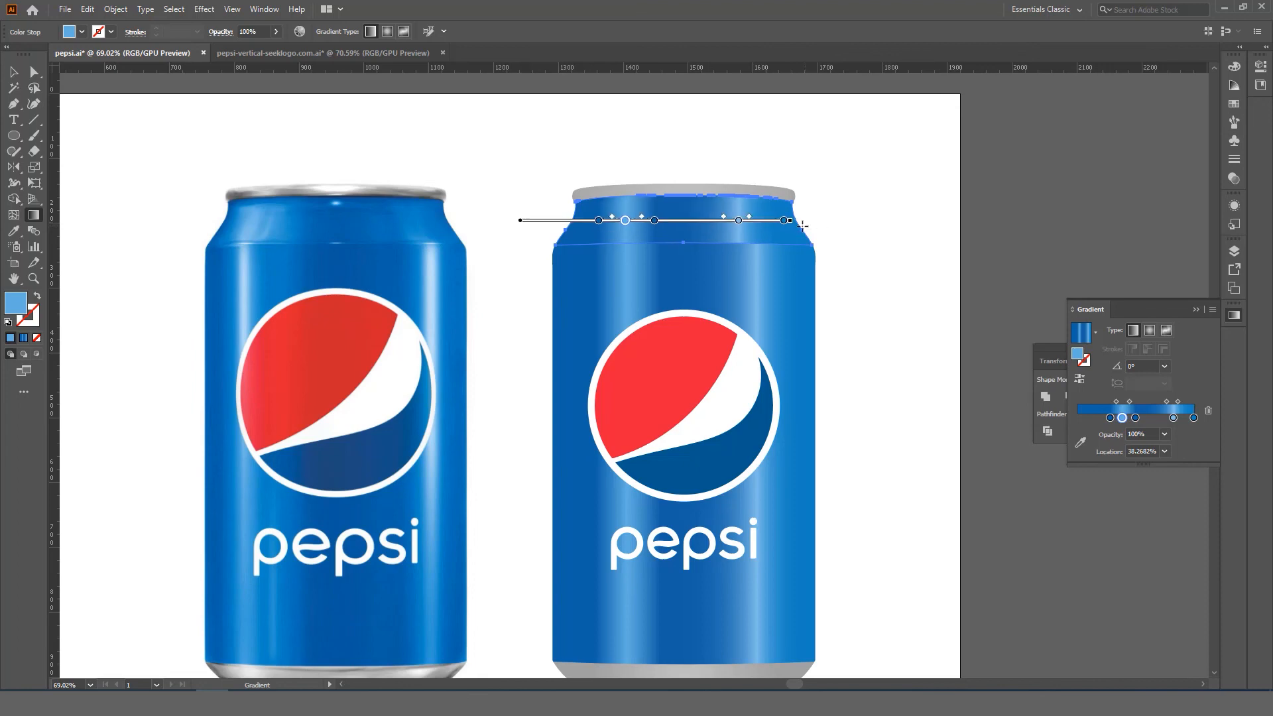
mouse_move(790, 221)
mouse_down()
mouse_move(815, 221)
mouse_move(796, 221)
mouse_up()
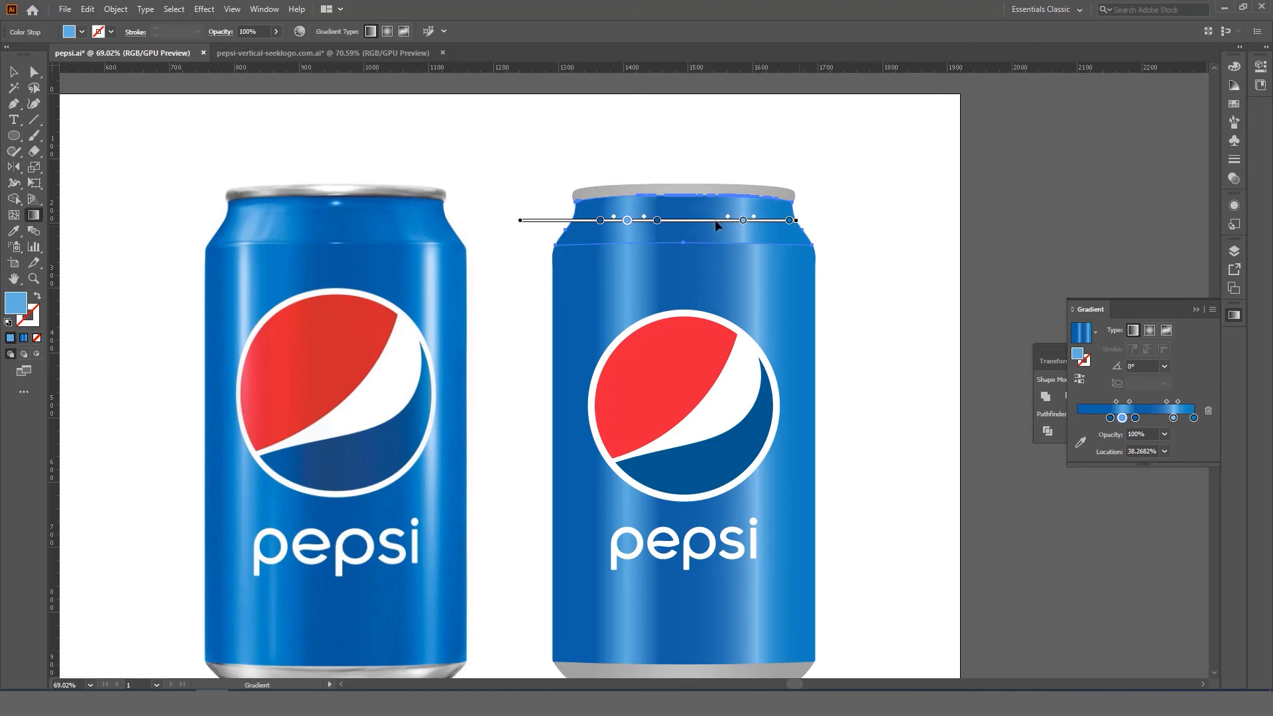
mouse_move(716, 225)
mouse_down()
mouse_move(696, 250)
mouse_move(708, 247)
mouse_move(689, 227)
mouse_move(700, 227)
mouse_up()
- Widen the shoulder's left highlight by moving the first dark stop to about 6%, and stretch the gradient to the shoulder's right edge
drag(603, 223, 548, 221)
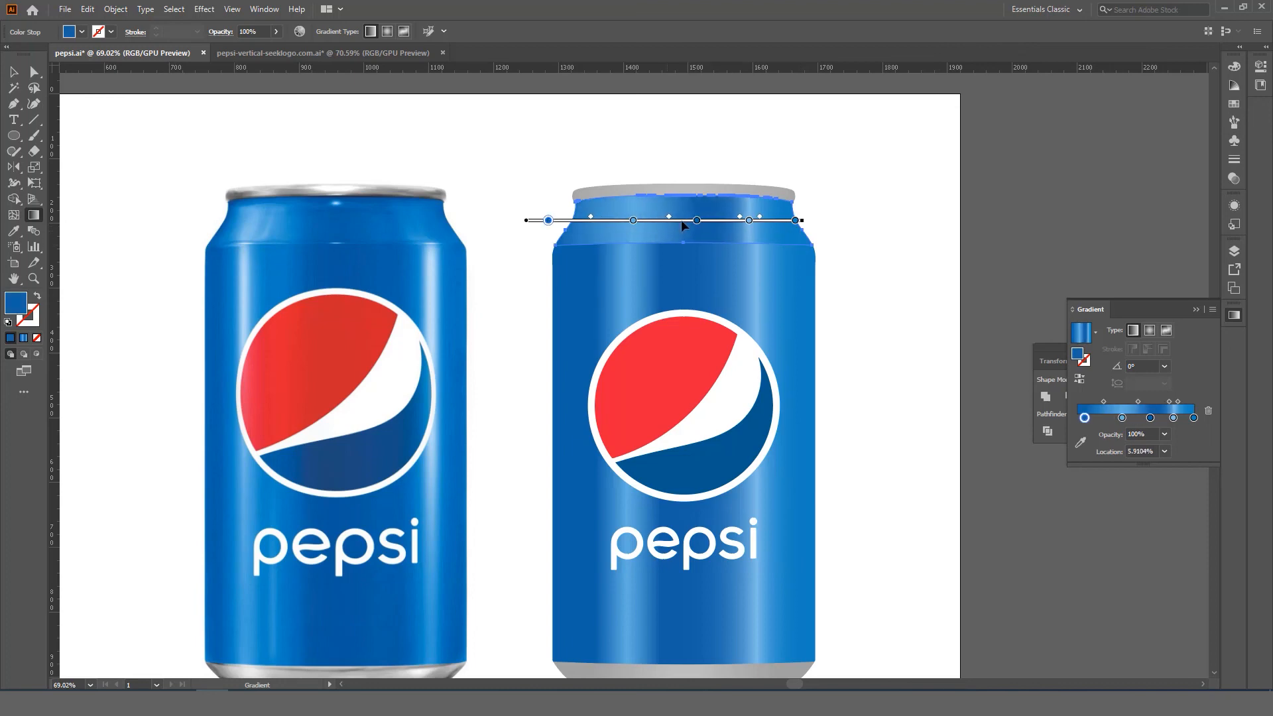
drag(715, 223, 699, 222)
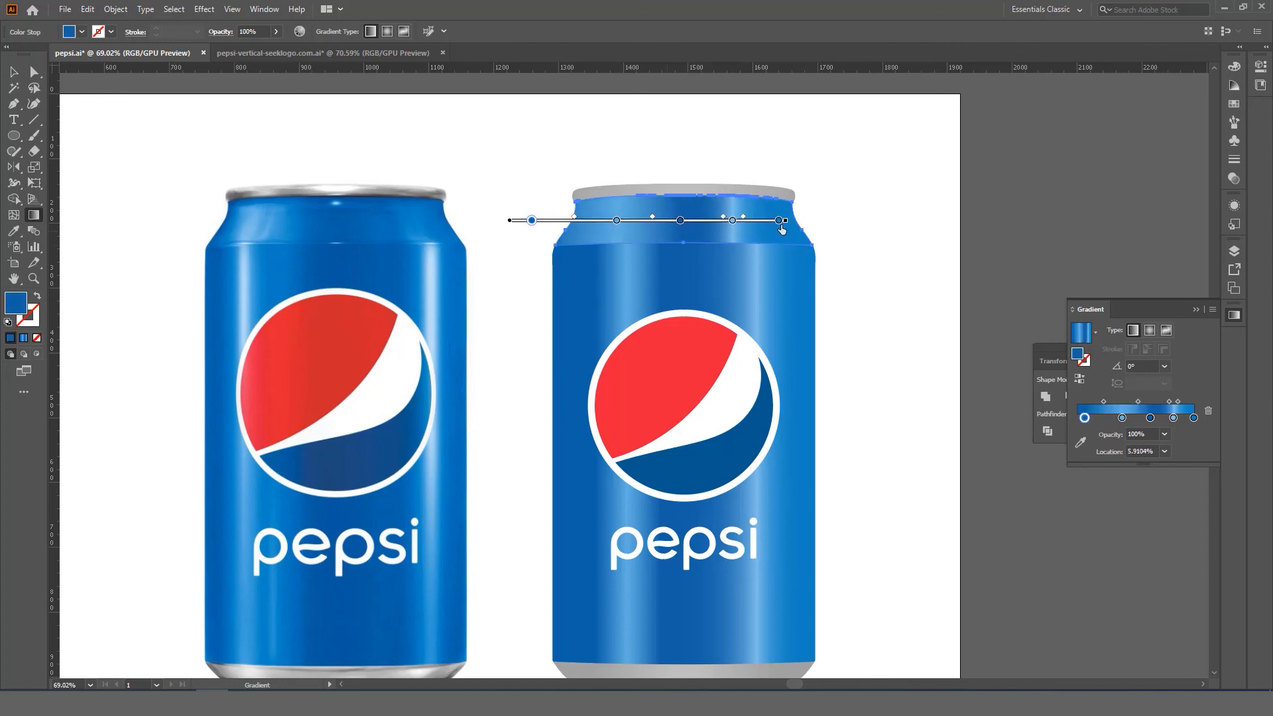
drag(781, 221, 811, 221)
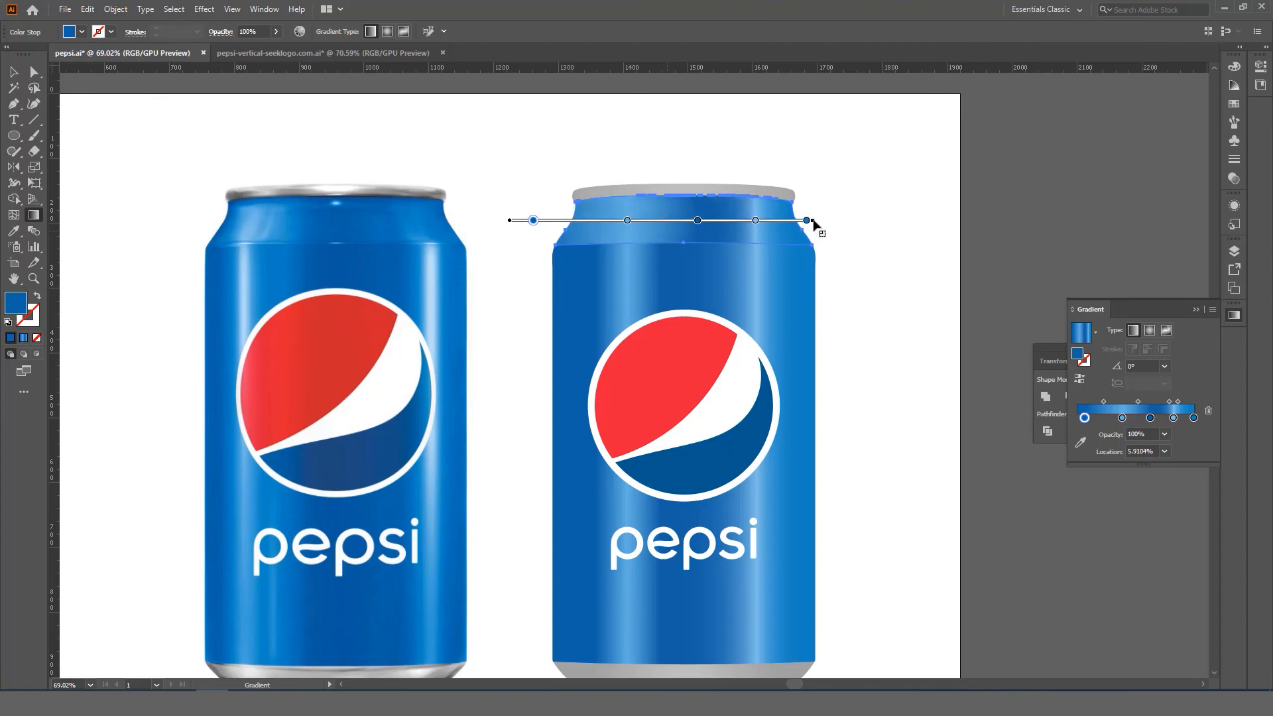